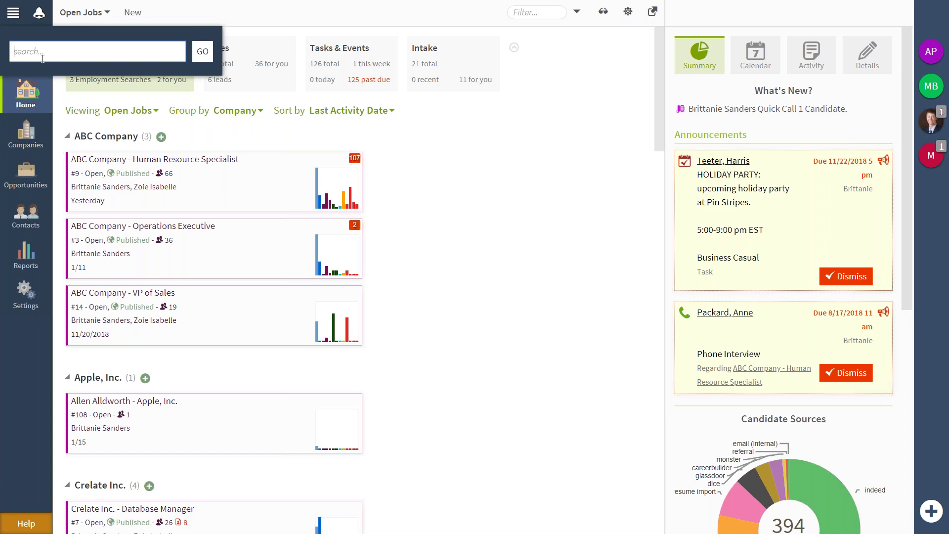
{"action": "type", "text": "bill"}
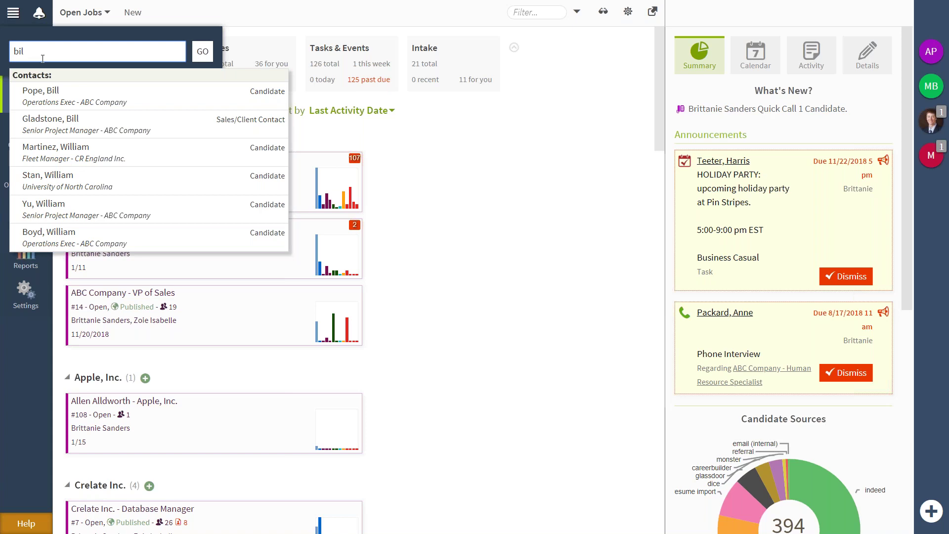
{"action": "key", "text": "BackSpace"}
{"action": "key", "text": "BackSpace"}
{"action": "key", "text": "BackSpace"}
{"action": "type", "text": "bob"}
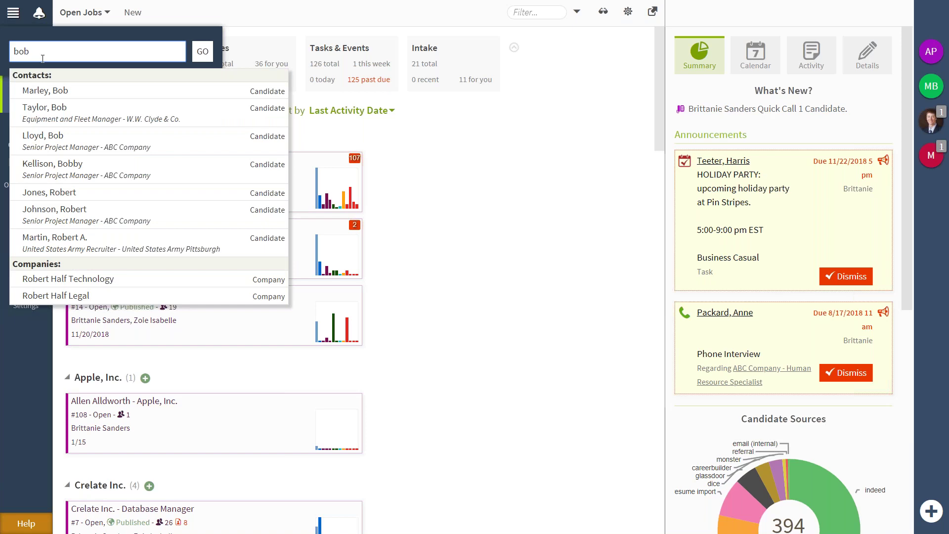
{"action": "key", "text": "BackSpace"}
{"action": "key", "text": "BackSpace"}
{"action": "key", "text": "BackSpace"}
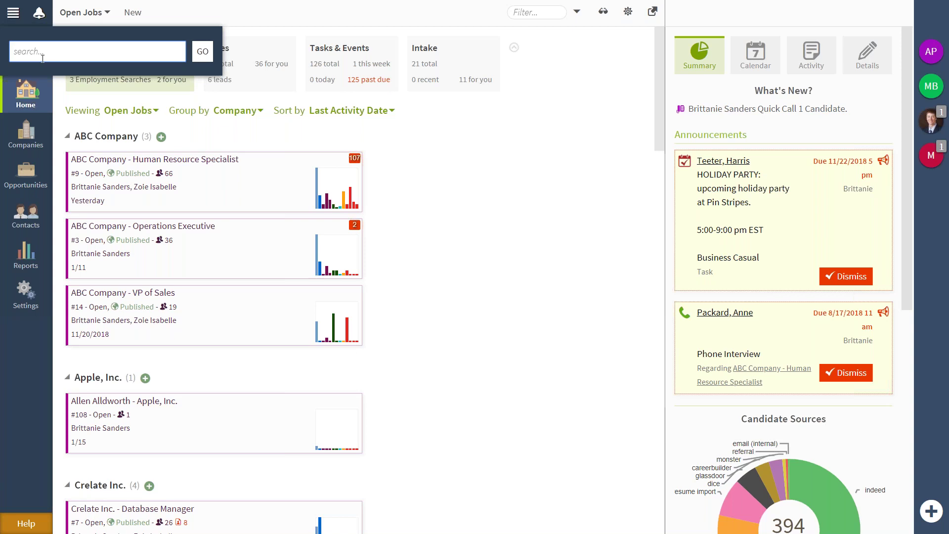
{"action": "type", "text": "abc co"}
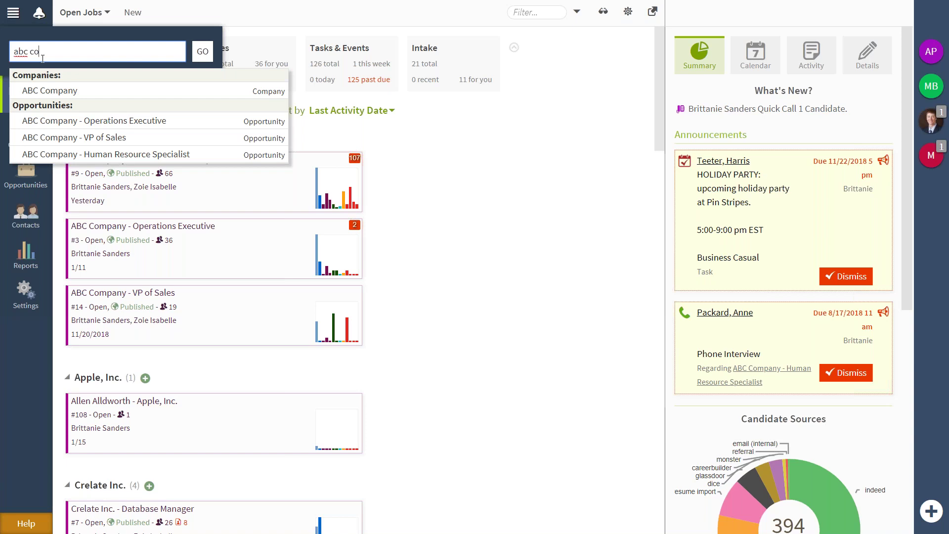
{"action": "left_click", "coordinate": [57, 92]}
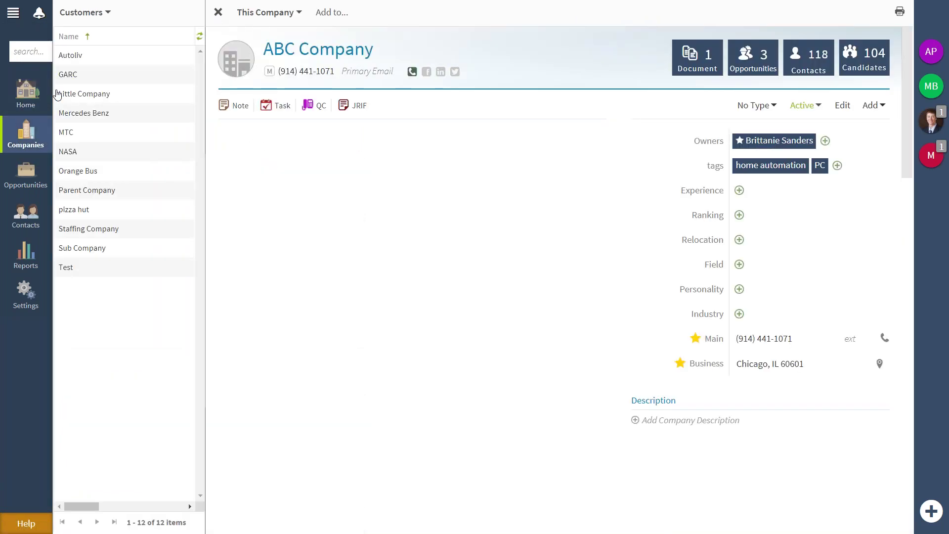
{"action": "left_click", "coordinate": [18, 51]}
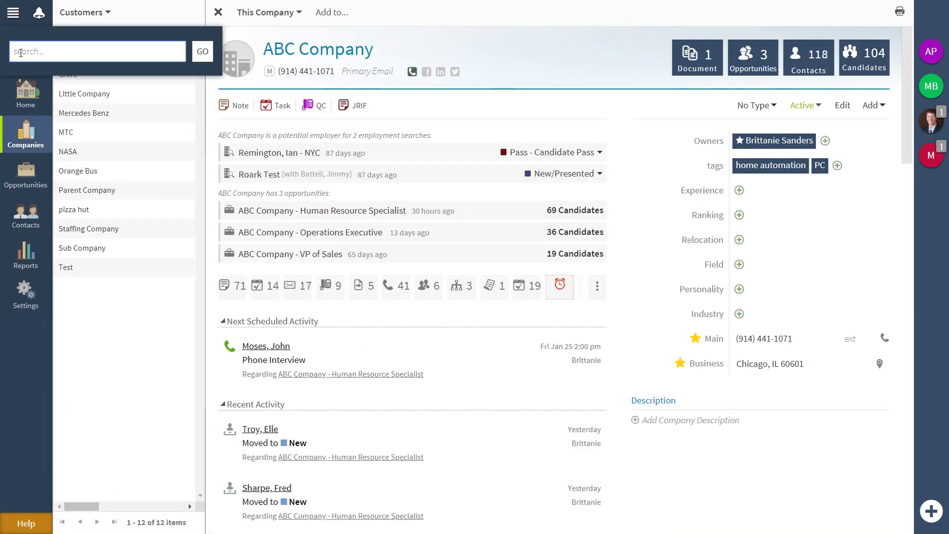
{"action": "left_click", "coordinate": [19, 85]}
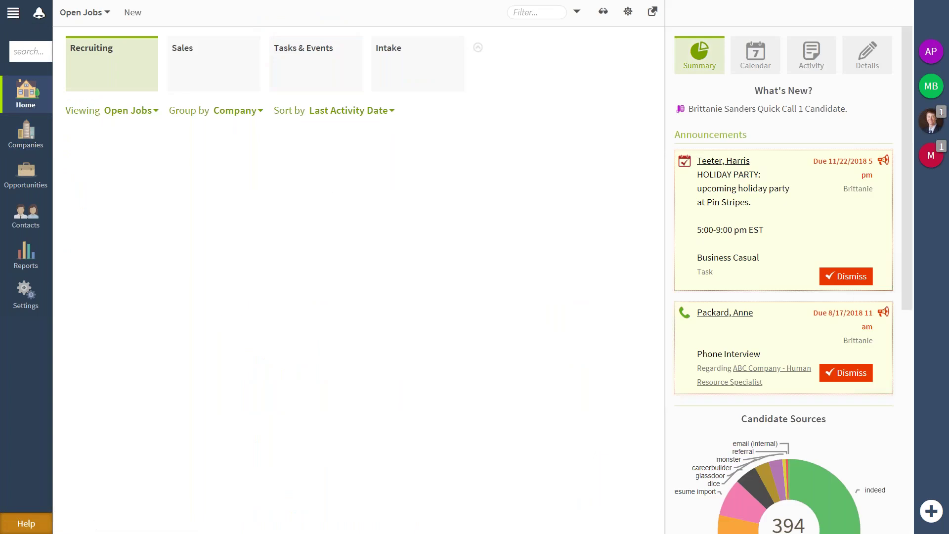
{"action": "left_click", "coordinate": [28, 54]}
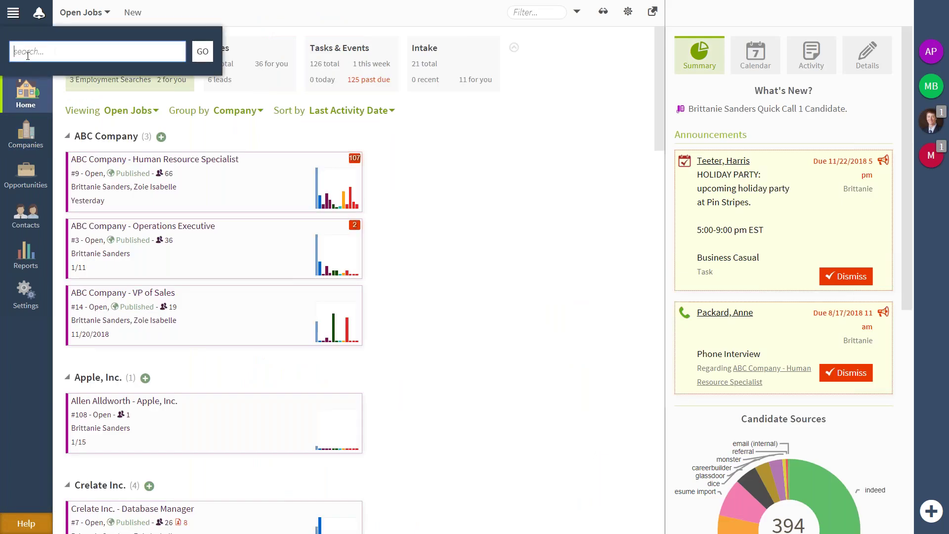
{"action": "type", "text": "9"}
{"action": "key", "text": "BackSpace"}
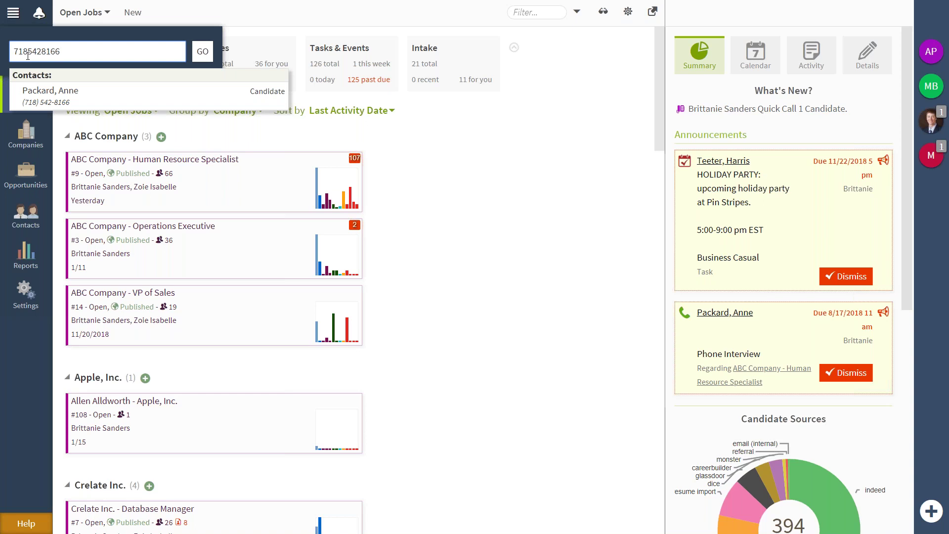
{"action": "type", "text": "]]"}
{"action": "key", "text": "BackSpace"}
{"action": "key", "text": "BackSpace"}
{"action": "key", "text": "BackSpace"}
{"action": "key", "text": "BackSpace"}
{"action": "key", "text": "BackSpace"}
{"action": "key", "text": "BackSpace"}
{"action": "key", "text": "BackSpace"}
{"action": "key", "text": "BackSpace"}
{"action": "key", "text": "BackSpace"}
{"action": "key", "text": "BackSpace"}
{"action": "key", "text": "BackSpace"}
{"action": "key", "text": "BackSpace"}
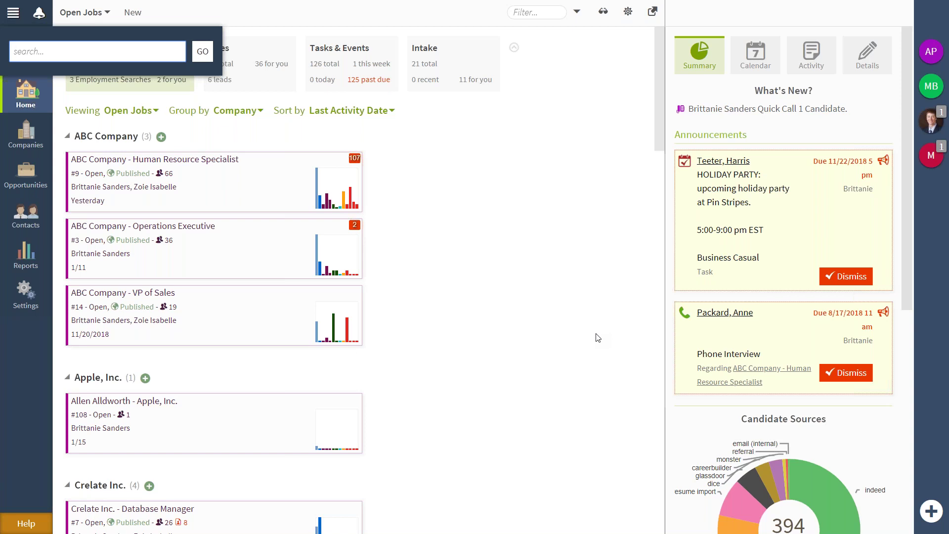
Run a full quick search for 'sales or developer', then bring up the 'Crelate Search Rankings' slide.
{"action": "type", "text": "sales and"}
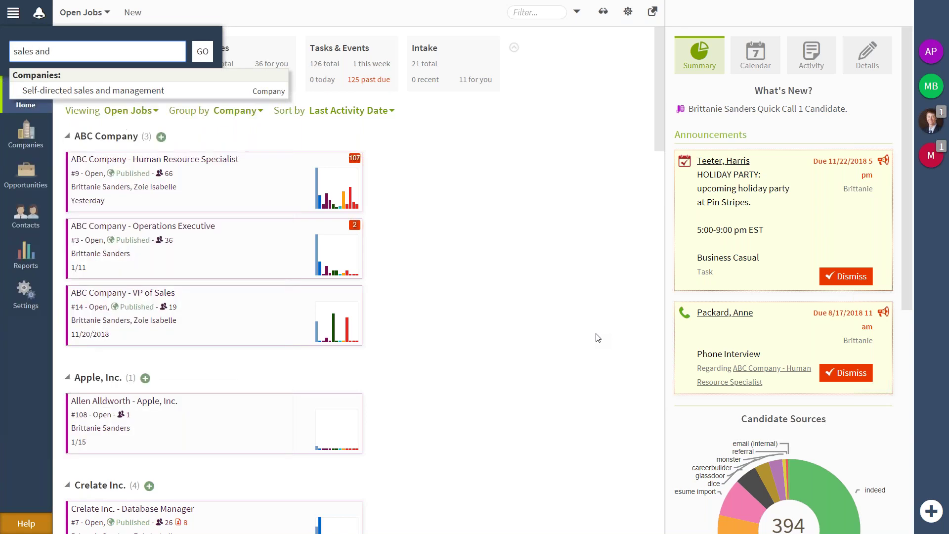
{"action": "key", "text": "BackSpace"}
{"action": "key", "text": "BackSpace"}
{"action": "key", "text": "BackSpace"}
{"action": "type", "text": "or "}
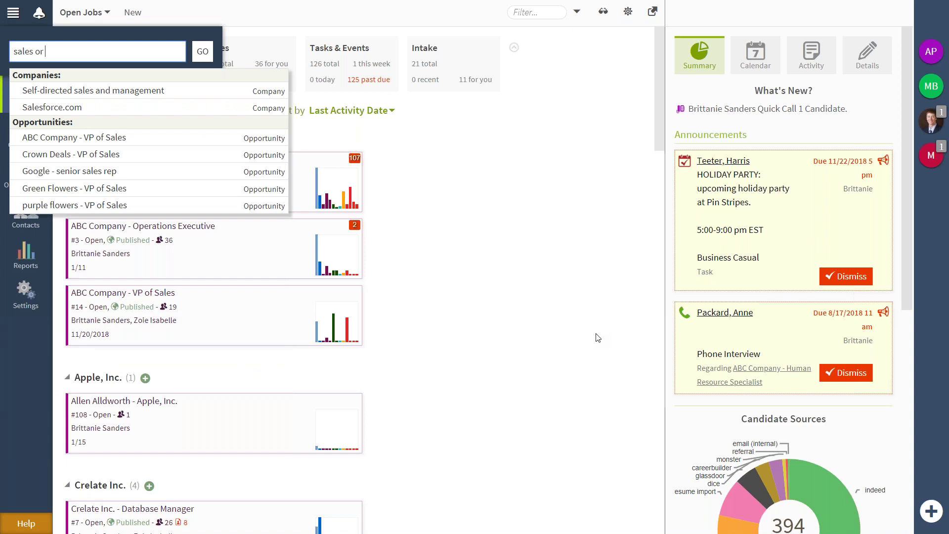
{"action": "type", "text": "developer"}
{"action": "key", "text": "Return"}
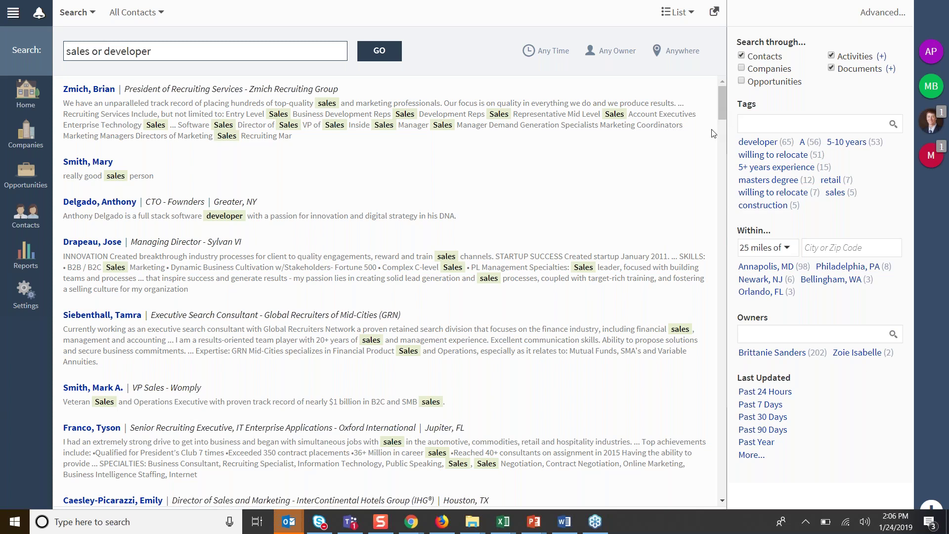
{"action": "key", "text": "alt+Tab"}
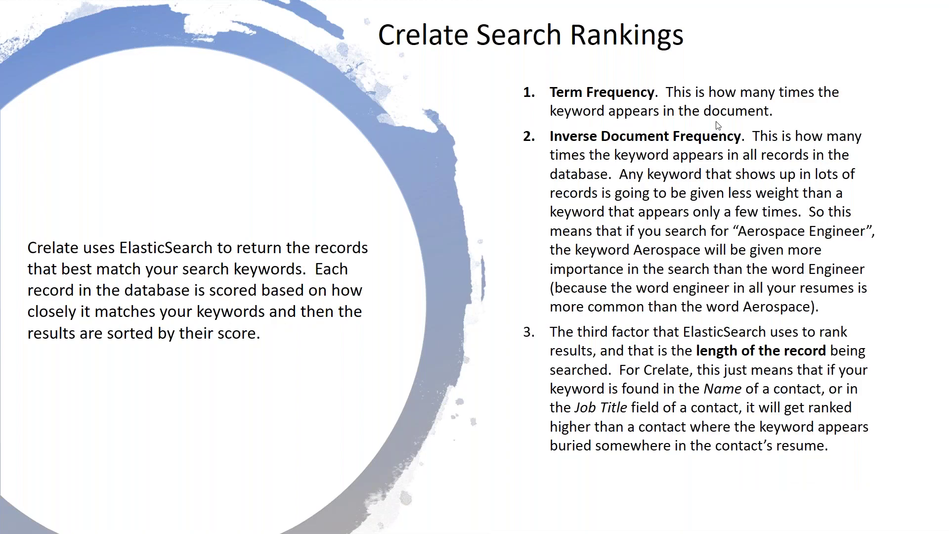
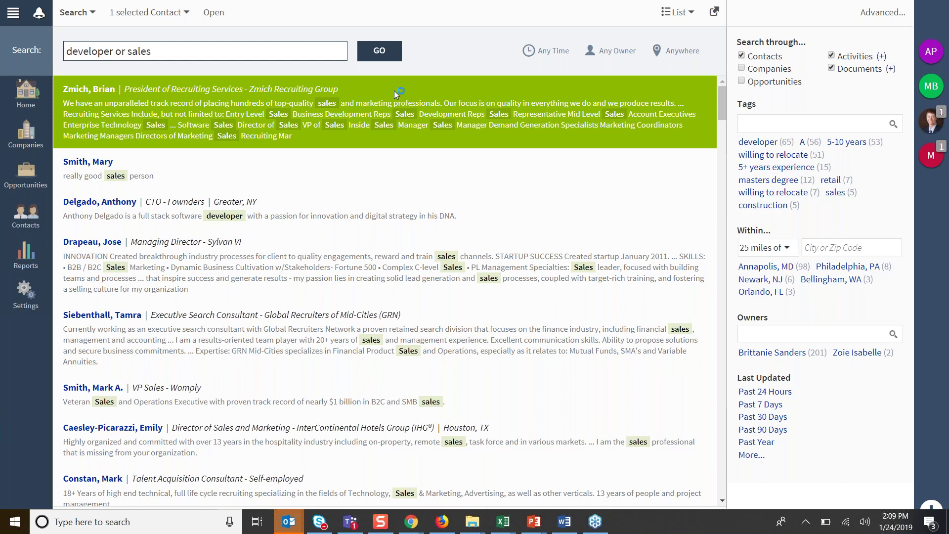
Shift-select the first eight contacts in the 'developer or sales' results.
{"action": "left_click", "coordinate": [395, 472], "text": "shift"}
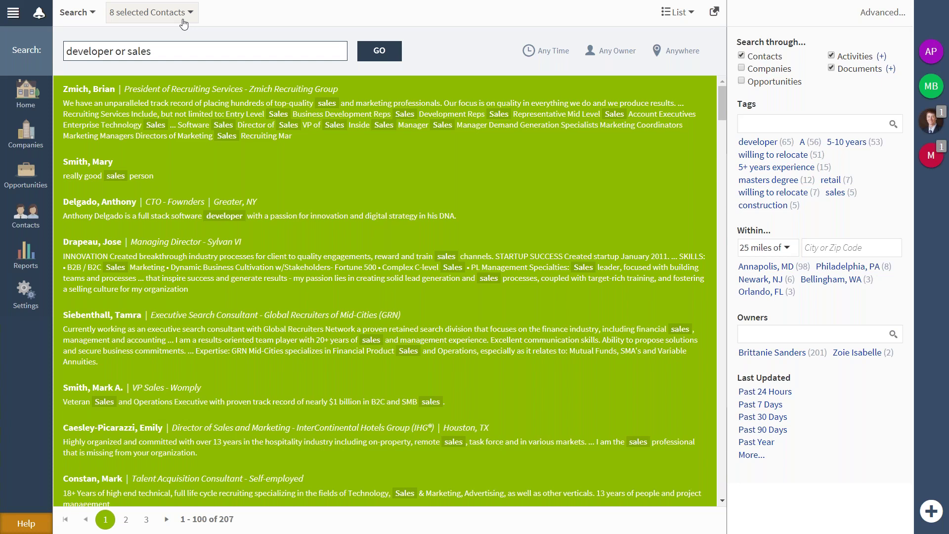
Ctrl-select the first, fourth, fifth and eighth contacts, zoom out, and view their actions.
{"action": "left_click", "coordinate": [207, 106]}
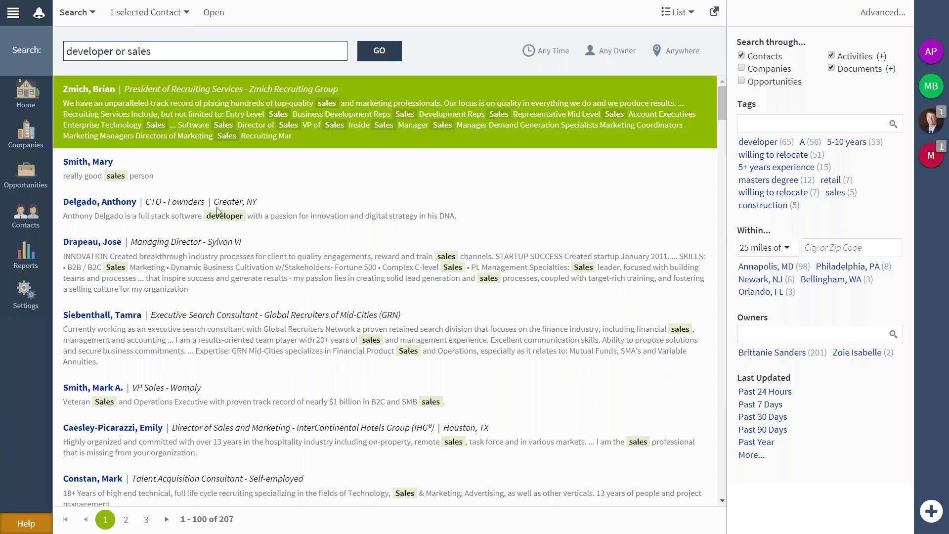
{"action": "left_click", "coordinate": [218, 239], "text": "ctrl"}
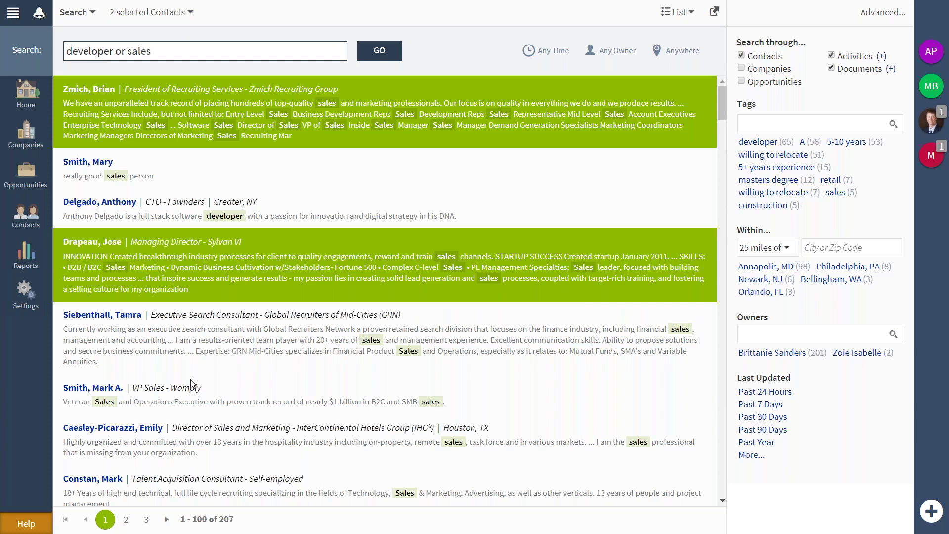
{"action": "left_click", "coordinate": [189, 352], "text": "ctrl"}
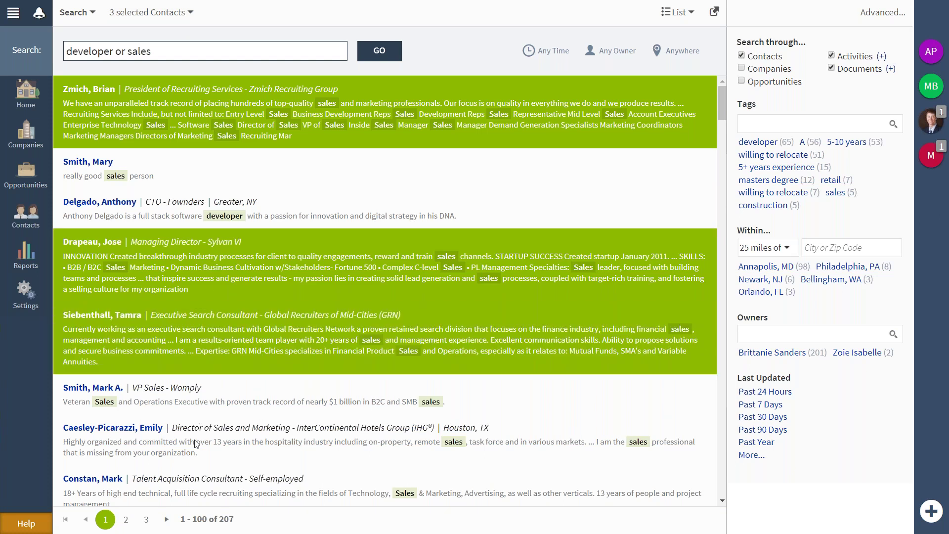
{"action": "left_click", "coordinate": [203, 474], "text": "ctrl"}
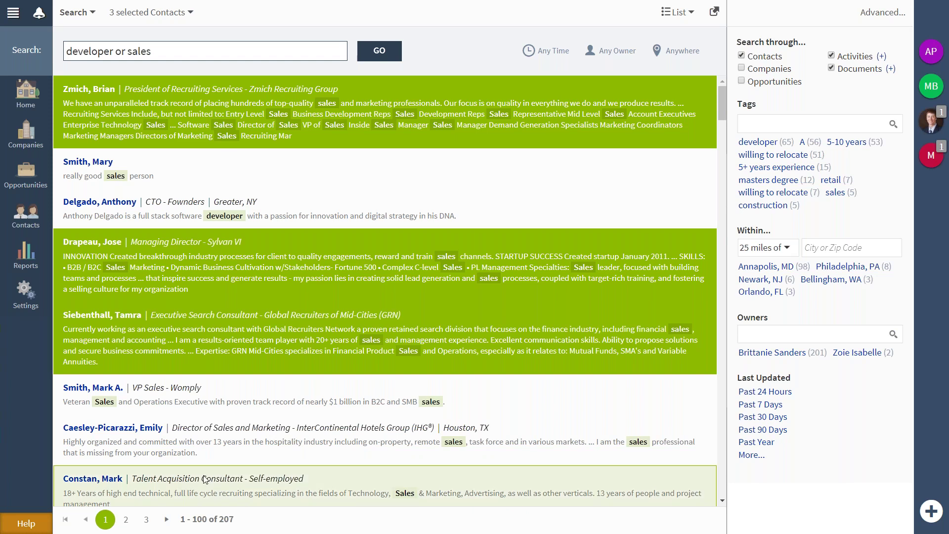
{"action": "key", "text": "ctrl+minus"}
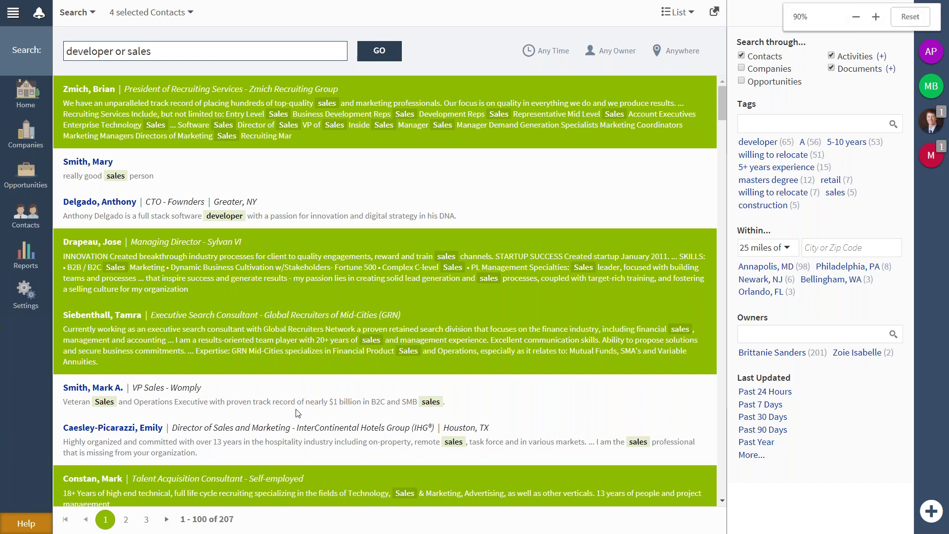
{"action": "key", "text": "ctrl+minus"}
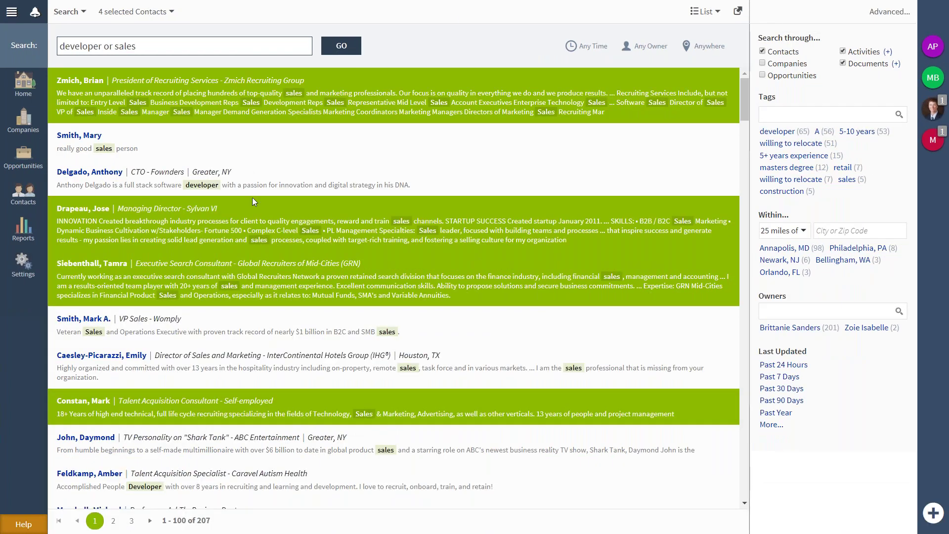
{"action": "left_click", "coordinate": [163, 18]}
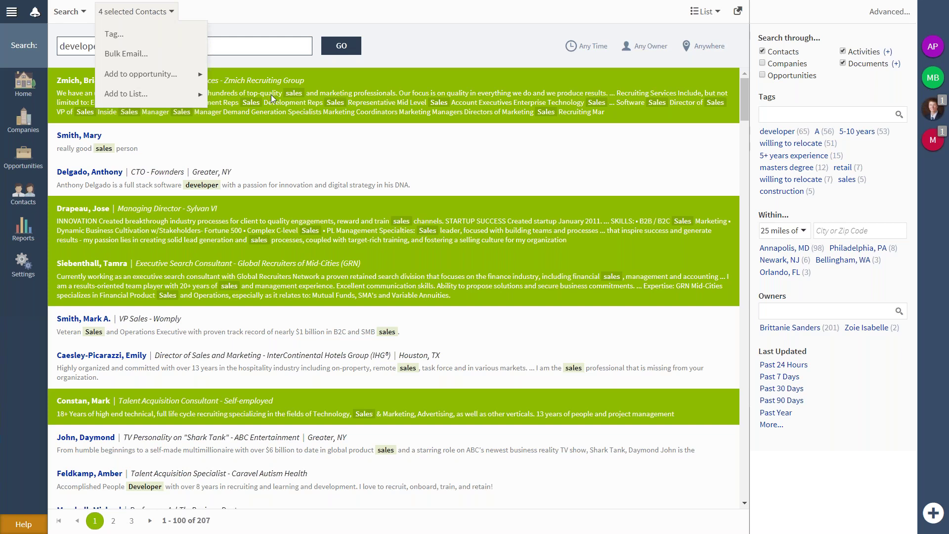
Select every contact from the first row to the last row on the page.
{"action": "left_click", "coordinate": [294, 97]}
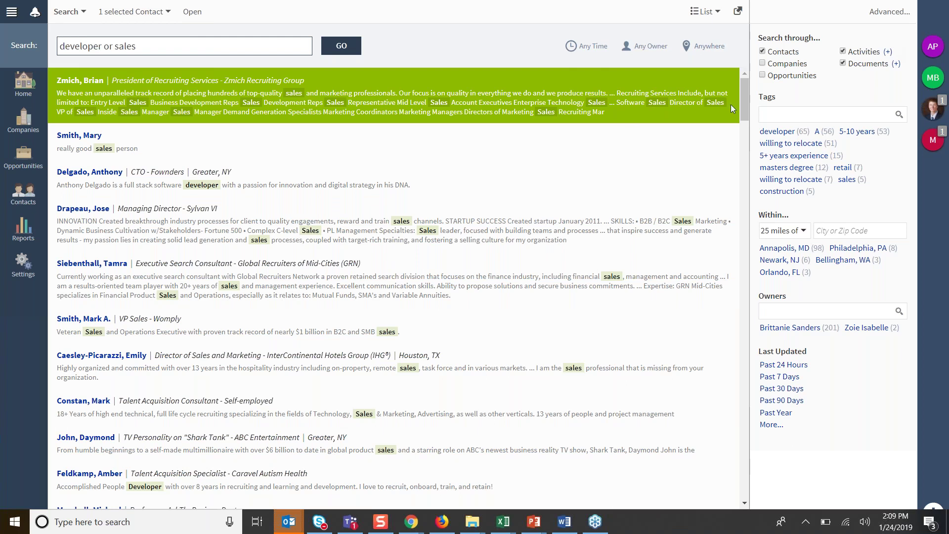
{"action": "scroll", "coordinate": [749, 114], "scroll_direction": "down", "scroll_amount": 1}
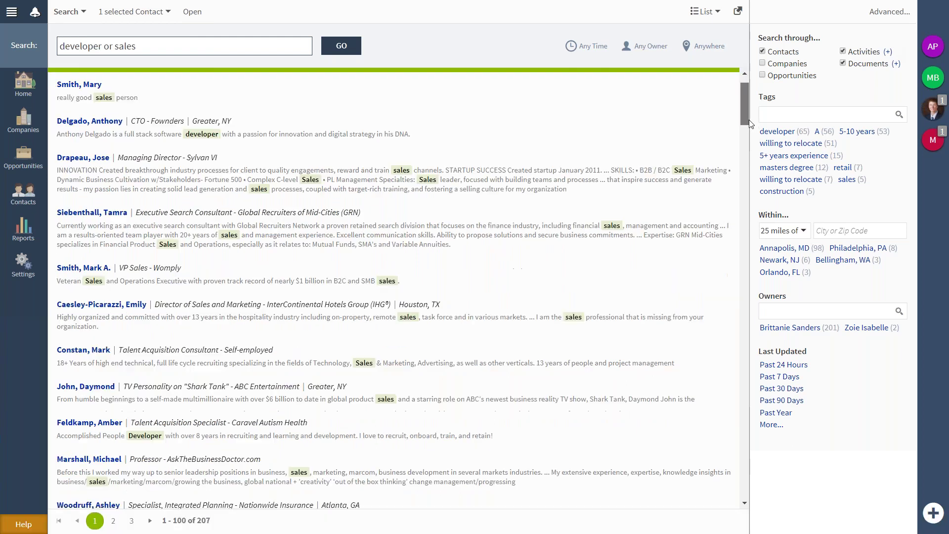
{"action": "left_click_drag", "start_coordinate": [748, 120], "coordinate": [741, 501]}
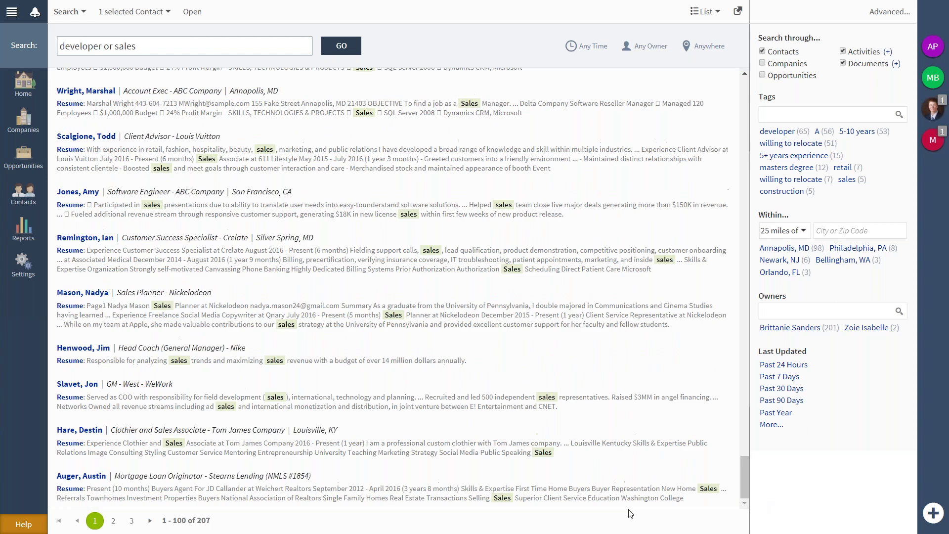
{"action": "left_click", "coordinate": [557, 490], "text": "shift"}
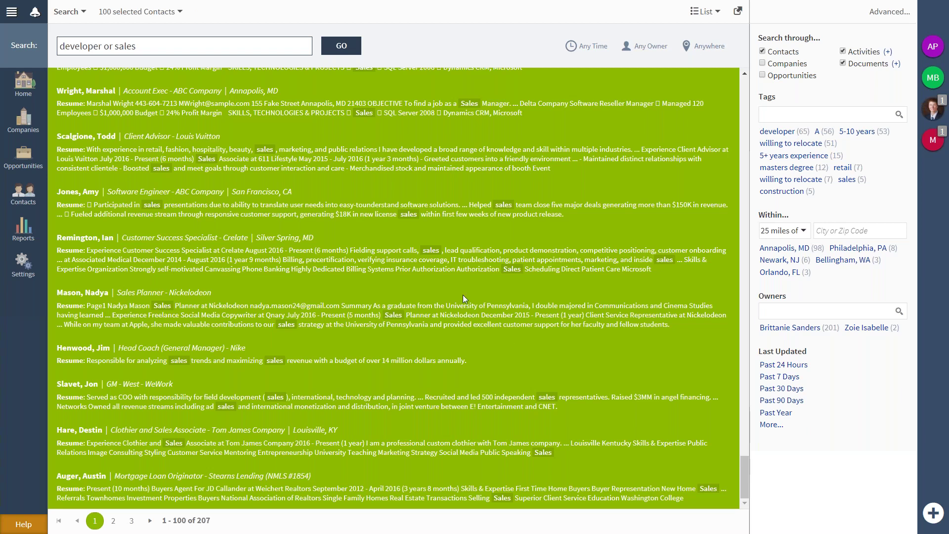
{"action": "left_click", "coordinate": [169, 15]}
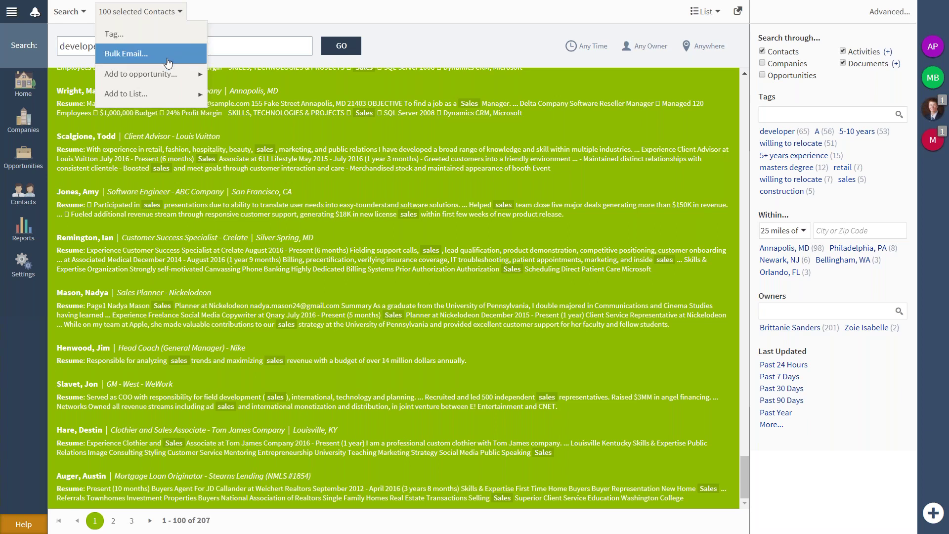
{"action": "mouse_move", "coordinate": [168, 76]}
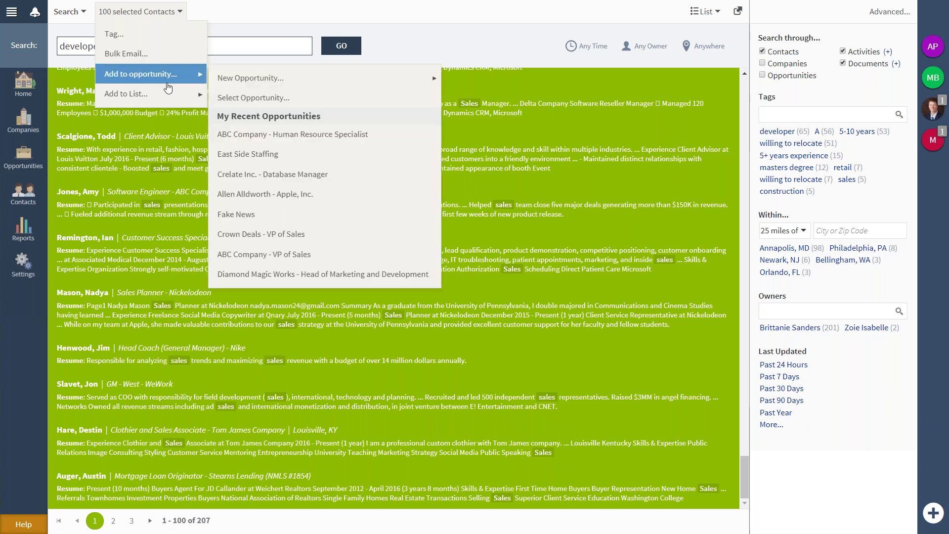
{"action": "mouse_move", "coordinate": [169, 94]}
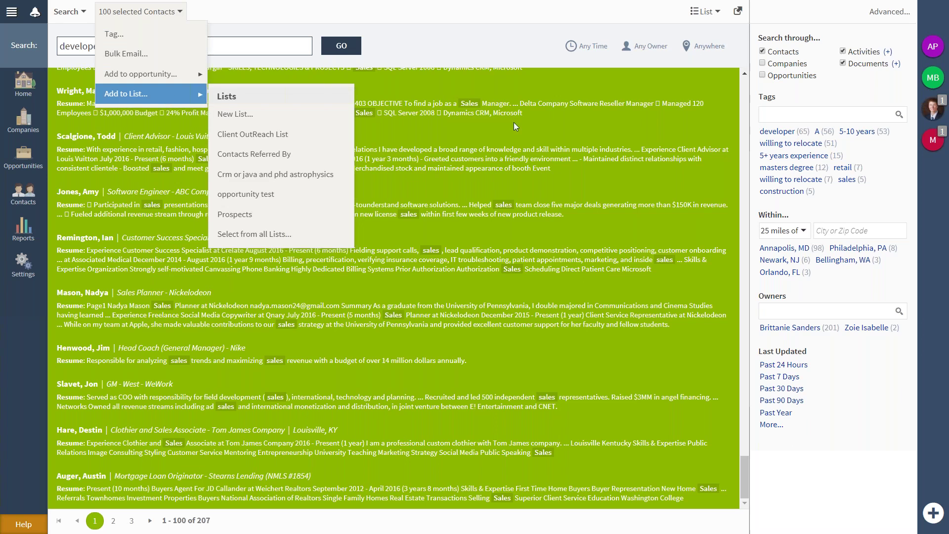
{"action": "left_click_drag", "start_coordinate": [745, 472], "coordinate": [744, 89]}
Select results two through five, browse Add to List, then select only the Founders CTO.
{"action": "left_click", "coordinate": [395, 130]}
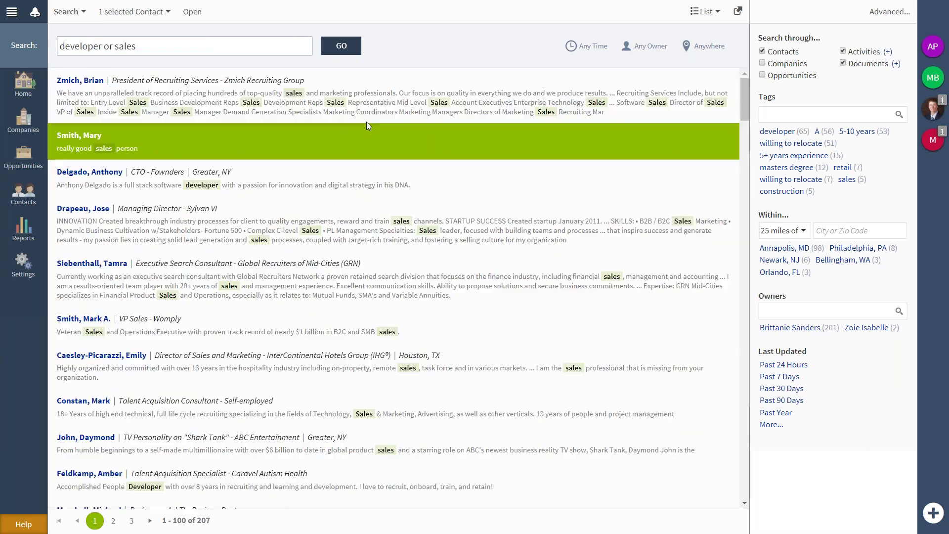
{"action": "left_click", "coordinate": [351, 259], "text": "shift"}
{"action": "left_click", "coordinate": [153, 12]}
{"action": "mouse_move", "coordinate": [171, 95]}
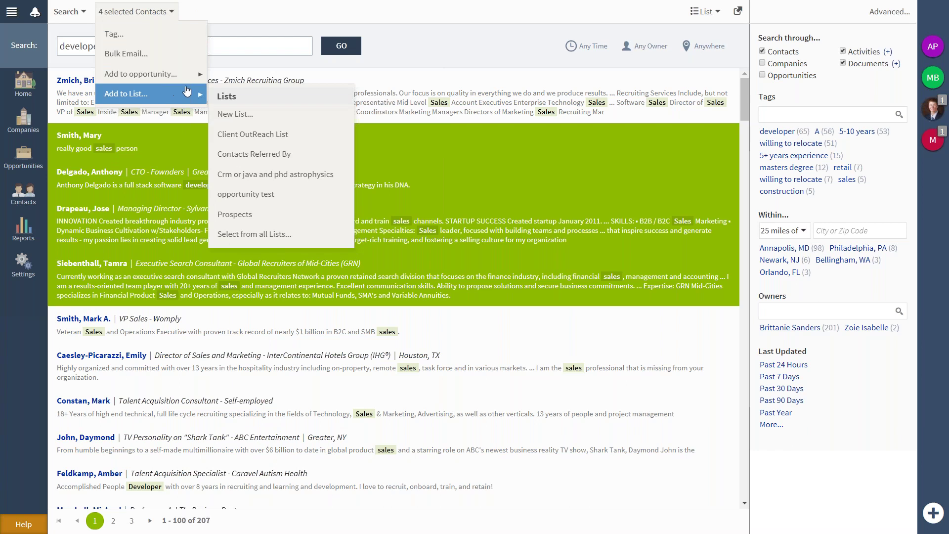
{"action": "left_click", "coordinate": [242, 24]}
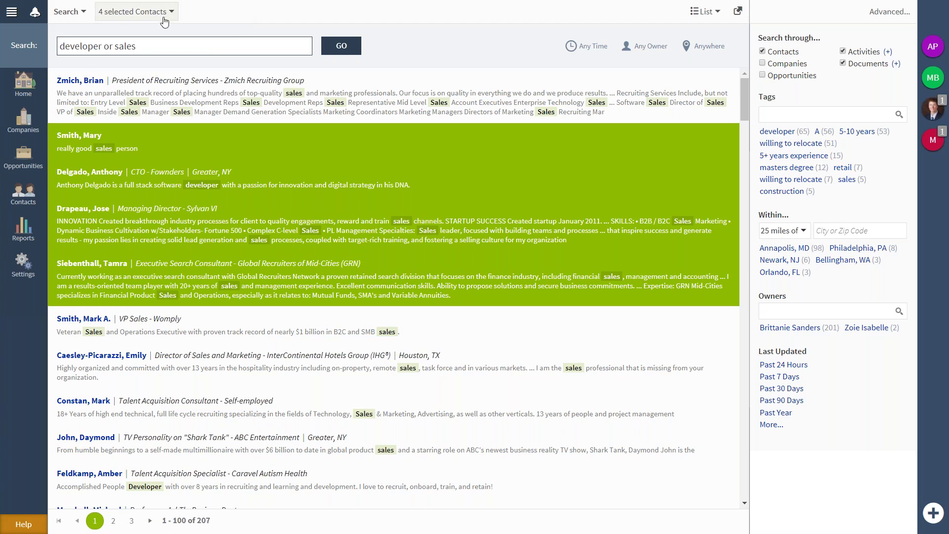
{"action": "left_click", "coordinate": [390, 190]}
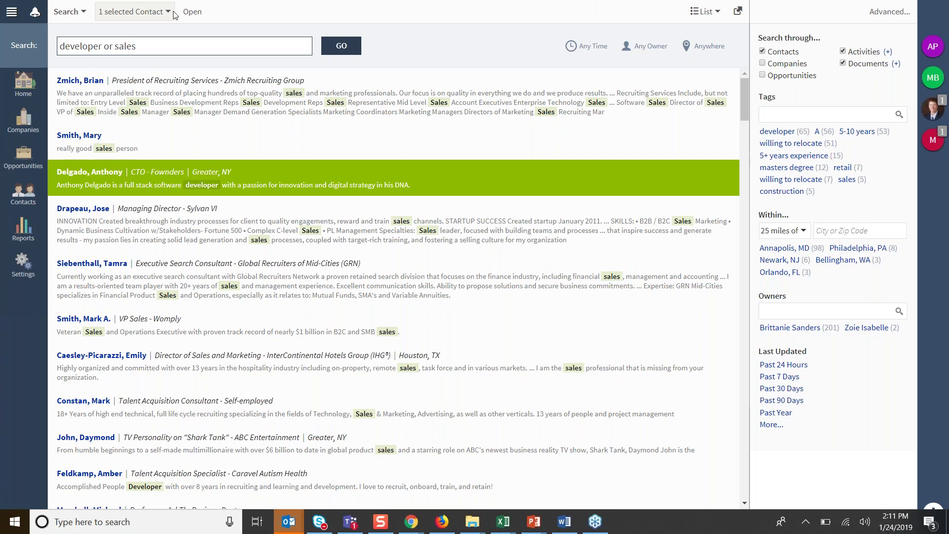
Show the Search menu with six saved searches and recent 'developer or sales'.
{"action": "left_click", "coordinate": [77, 15]}
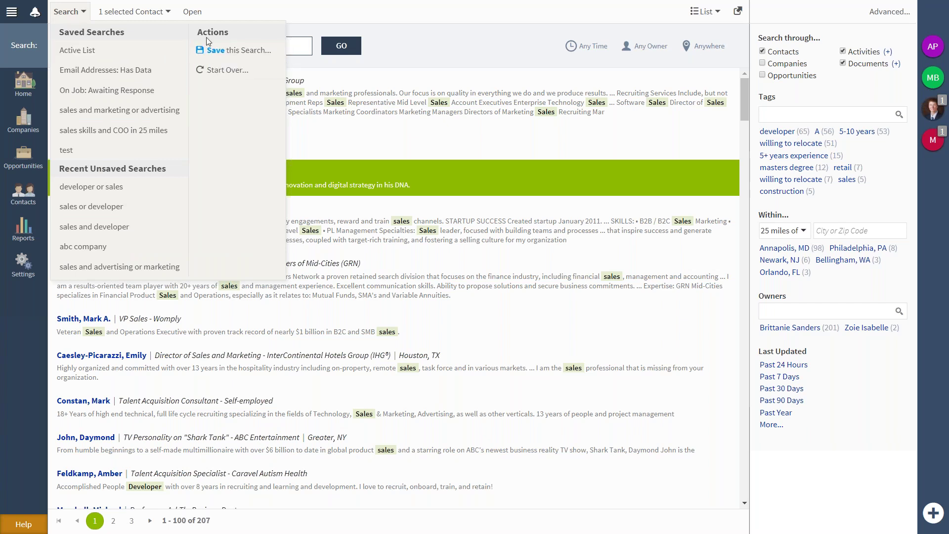
Start saving the 'developer or sales' search, then cancel the form without saving.
{"action": "left_click", "coordinate": [224, 52]}
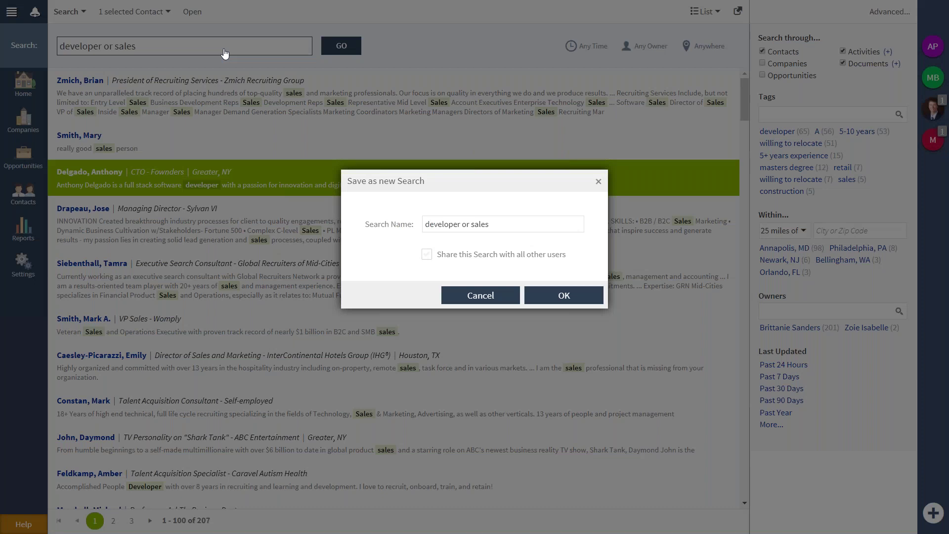
{"action": "left_click", "coordinate": [529, 247]}
{"action": "left_click", "coordinate": [482, 299]}
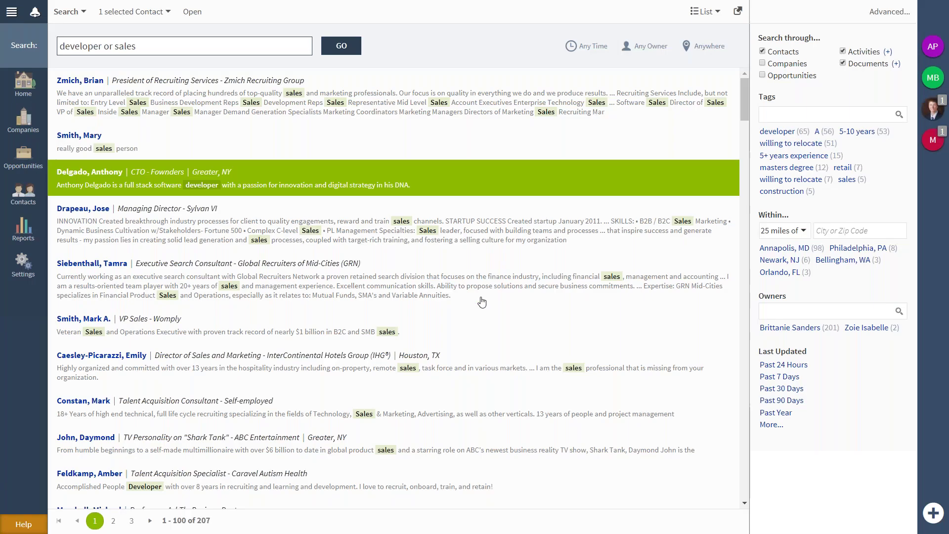
{"action": "left_click", "coordinate": [687, 99]}
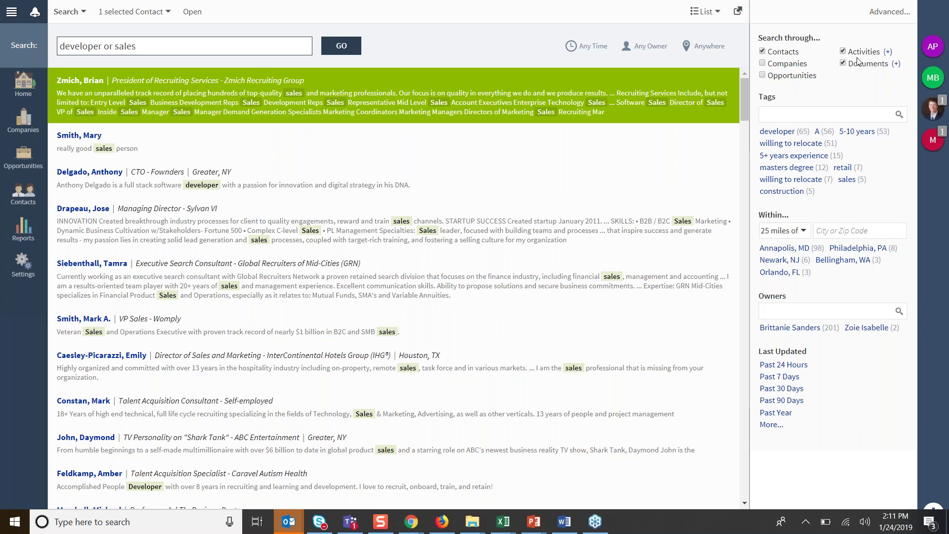
Switch the results to grid view and browse the available grid columns.
{"action": "left_click", "coordinate": [714, 13]}
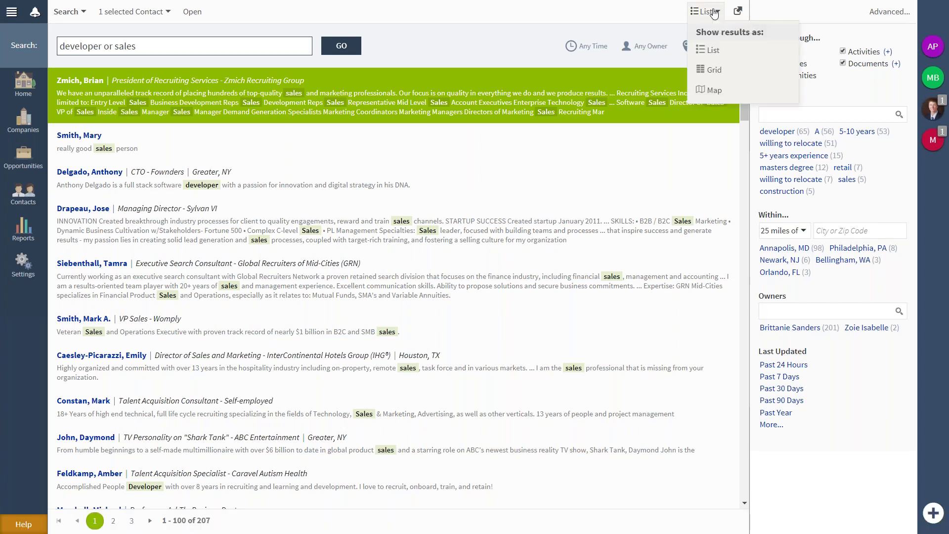
{"action": "left_click", "coordinate": [716, 71]}
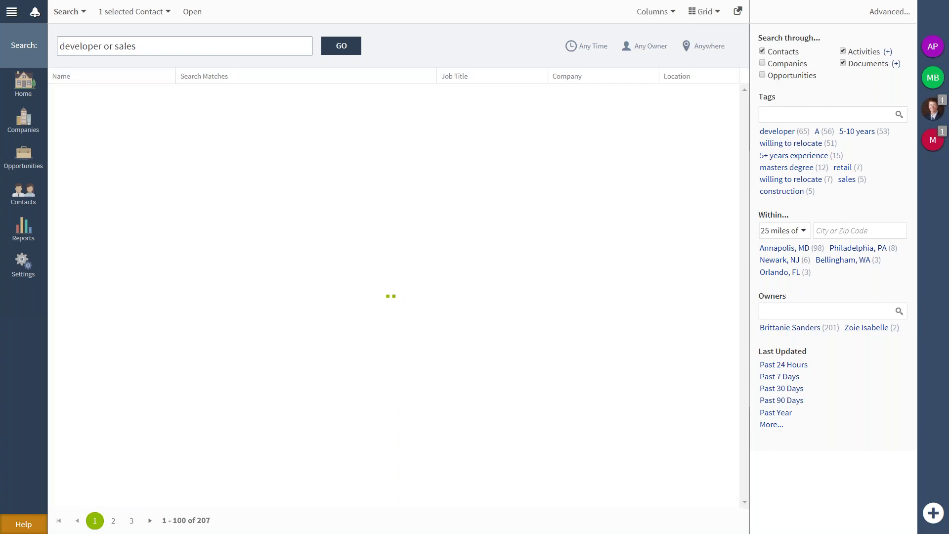
{"action": "left_click", "coordinate": [661, 15]}
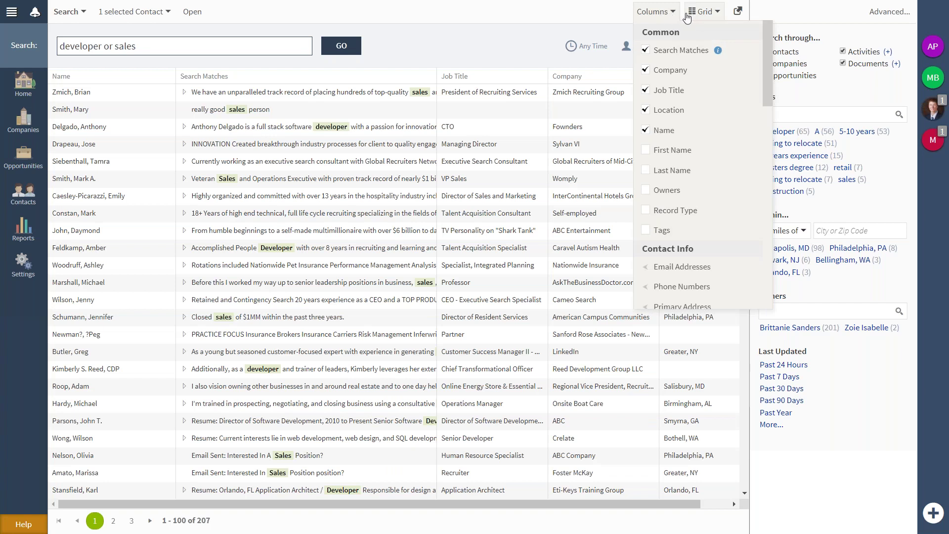
{"action": "scroll", "coordinate": [692, 168], "scroll_direction": "down", "scroll_amount": 5}
{"action": "scroll", "coordinate": [692, 168], "scroll_direction": "down", "scroll_amount": 3}
{"action": "scroll", "coordinate": [692, 168], "scroll_direction": "up", "scroll_amount": 3}
Add Preferred Contact Method, toggle Job Title and Company, and move Location before Job Title.
{"action": "left_click", "coordinate": [692, 168]}
{"action": "scroll", "coordinate": [692, 168], "scroll_direction": "down", "scroll_amount": 3}
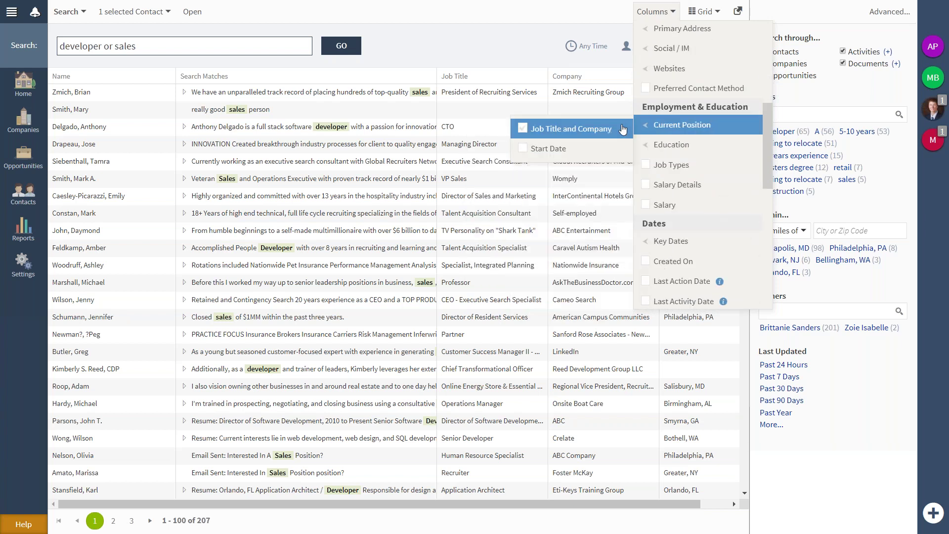
{"action": "left_click", "coordinate": [622, 130]}
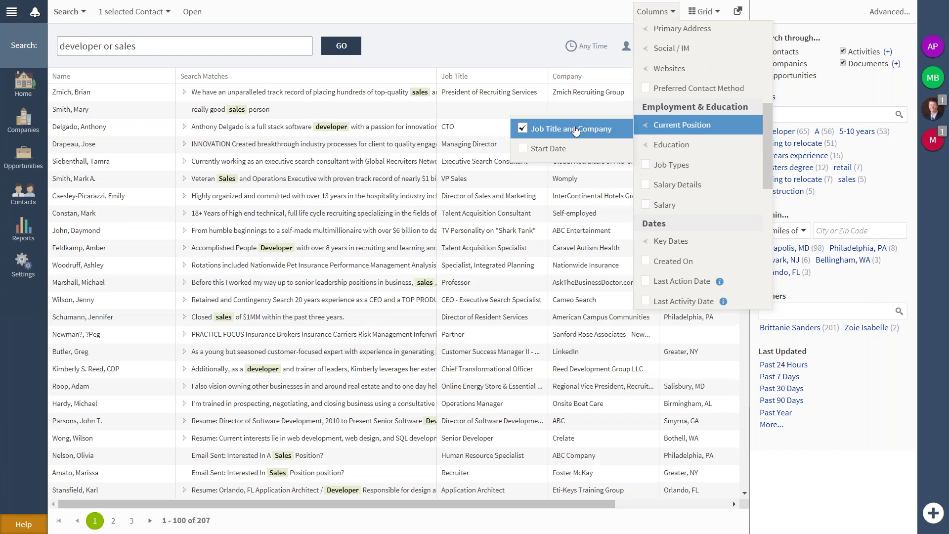
{"action": "left_click", "coordinate": [571, 129]}
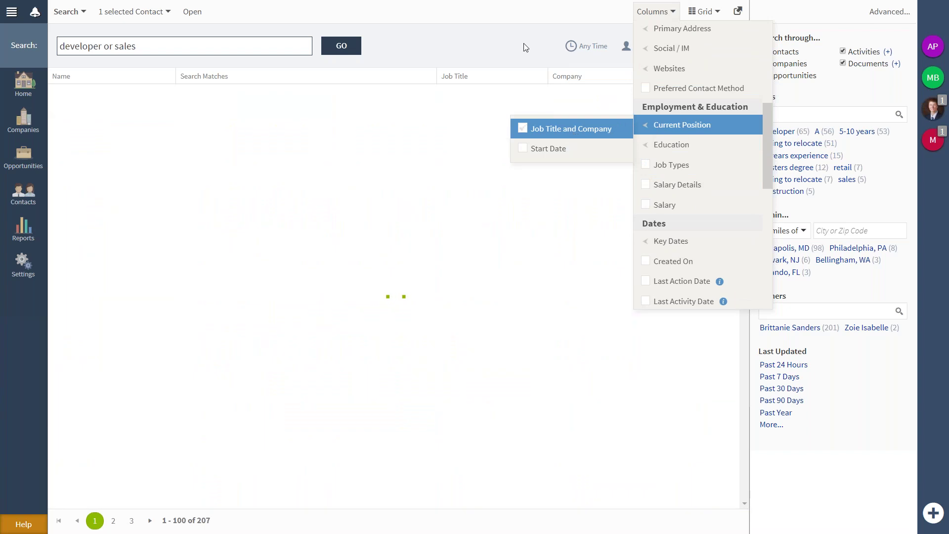
{"action": "left_click_drag", "start_coordinate": [670, 77], "coordinate": [625, 83]}
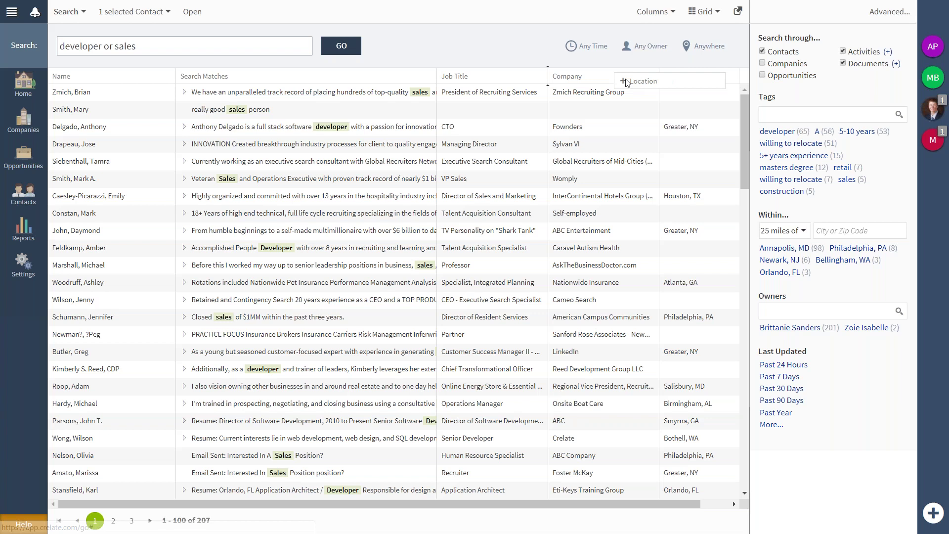
{"action": "left_click_drag", "start_coordinate": [522, 79], "coordinate": [630, 83]}
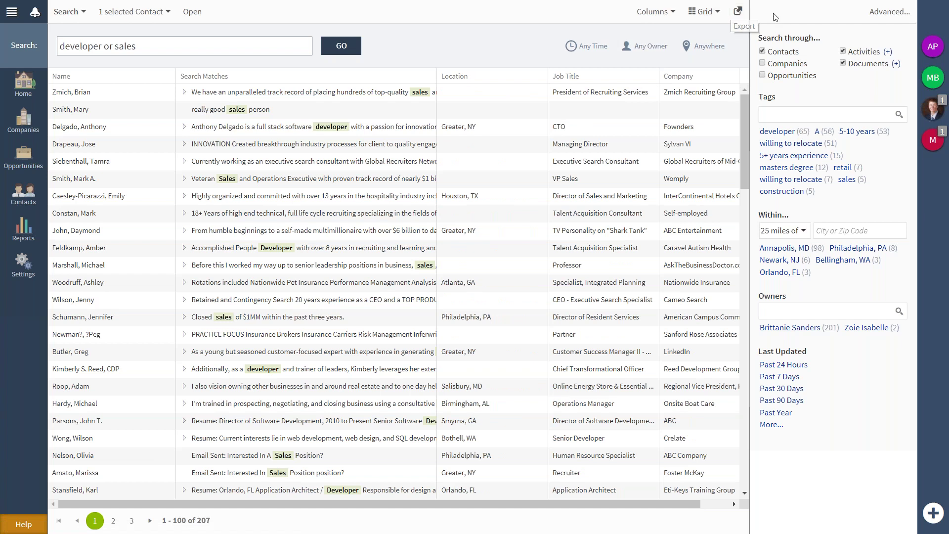
{"action": "left_click", "coordinate": [738, 12]}
{"action": "scroll", "coordinate": [521, 301], "scroll_direction": "down", "scroll_amount": 3}
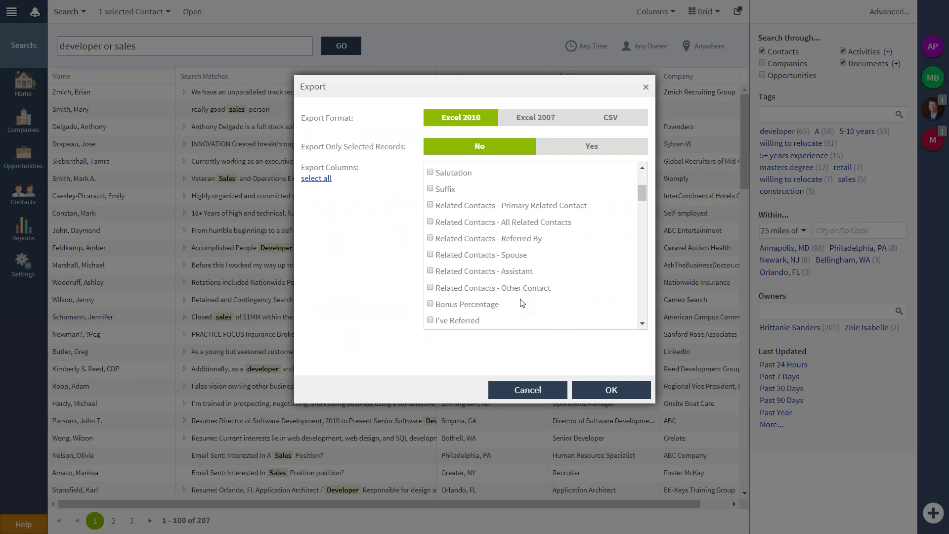
{"action": "scroll", "coordinate": [522, 302], "scroll_direction": "down", "scroll_amount": 3}
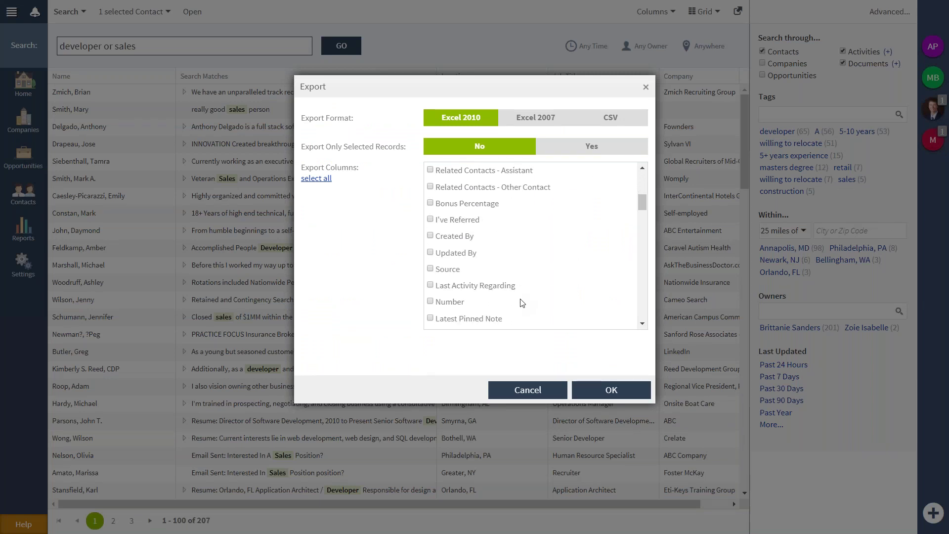
{"action": "scroll", "coordinate": [521, 302], "scroll_direction": "up", "scroll_amount": 4}
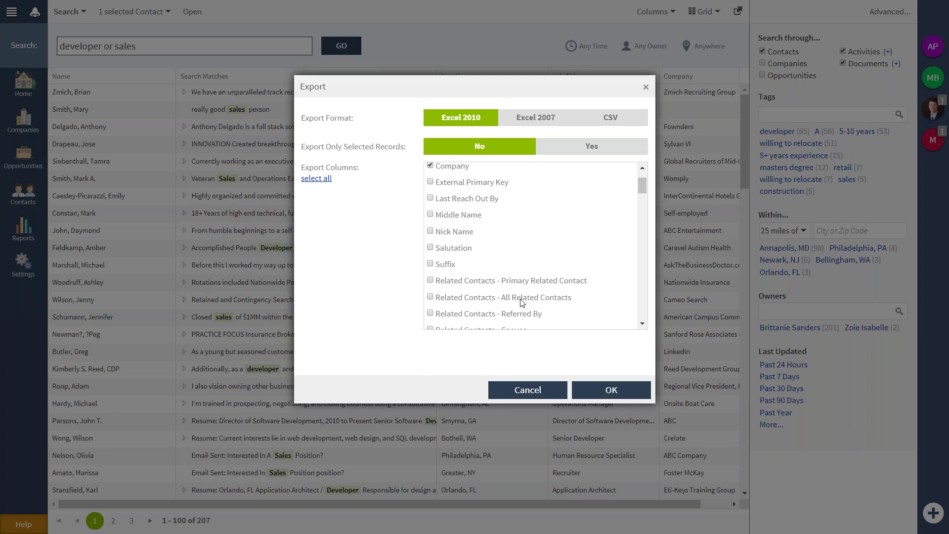
{"action": "scroll", "coordinate": [522, 302], "scroll_direction": "down", "scroll_amount": 2}
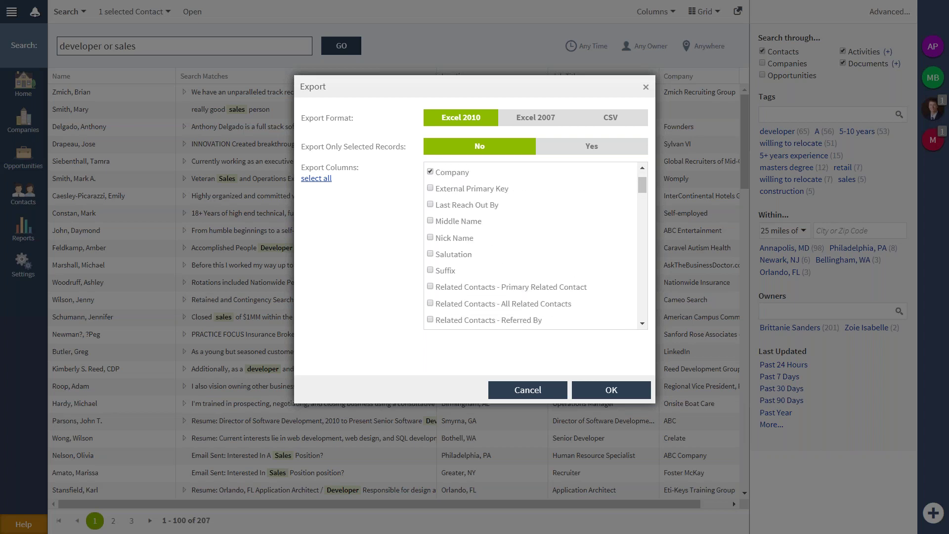
{"action": "scroll", "coordinate": [486, 244], "scroll_direction": "down", "scroll_amount": 6}
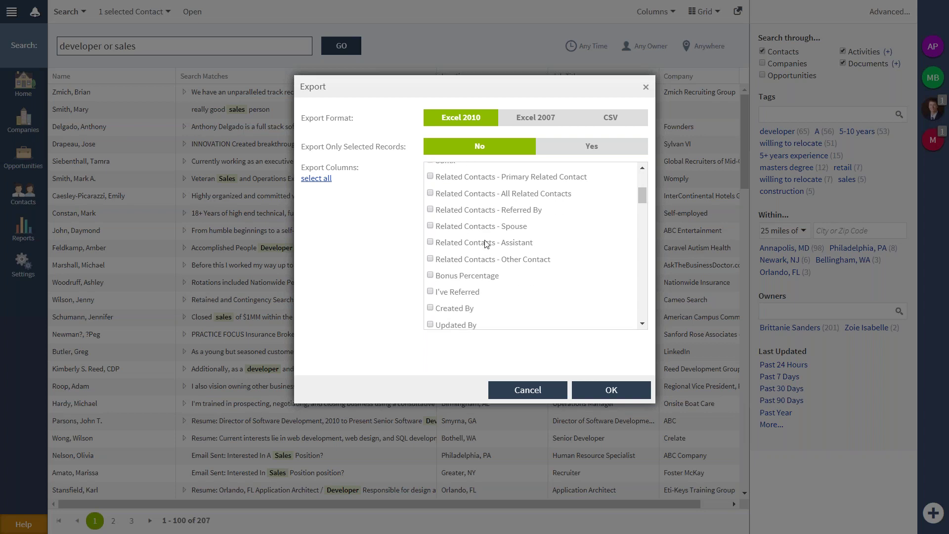
{"action": "scroll", "coordinate": [487, 244], "scroll_direction": "down", "scroll_amount": 1}
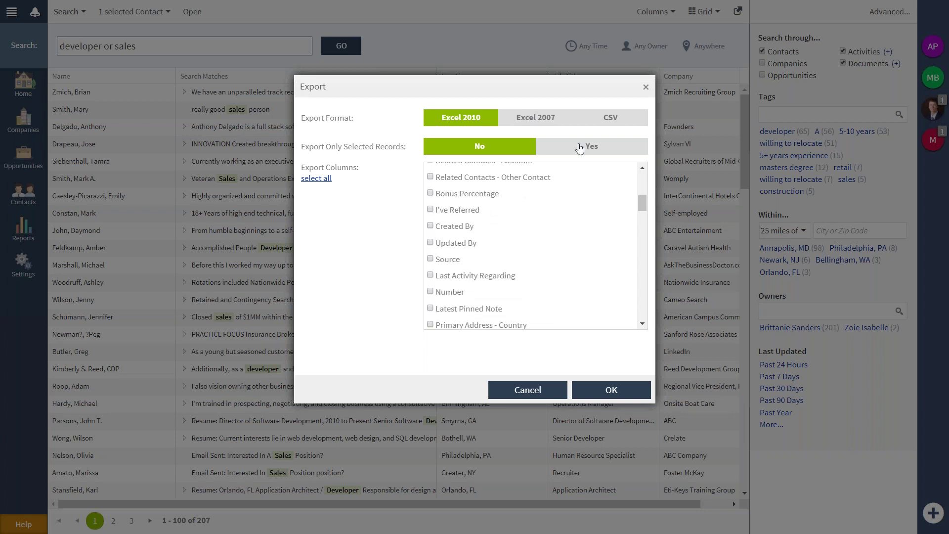
{"action": "left_click", "coordinate": [579, 148]}
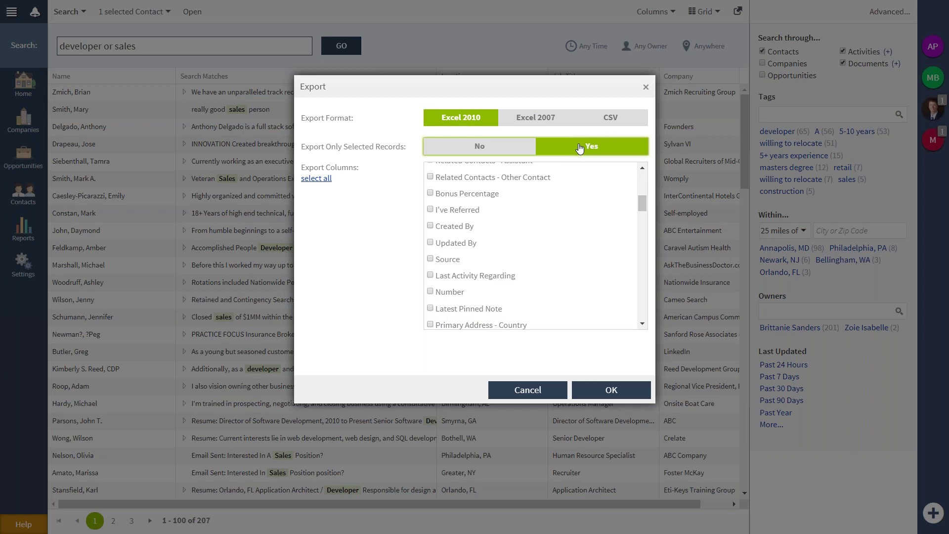
{"action": "left_click", "coordinate": [513, 148]}
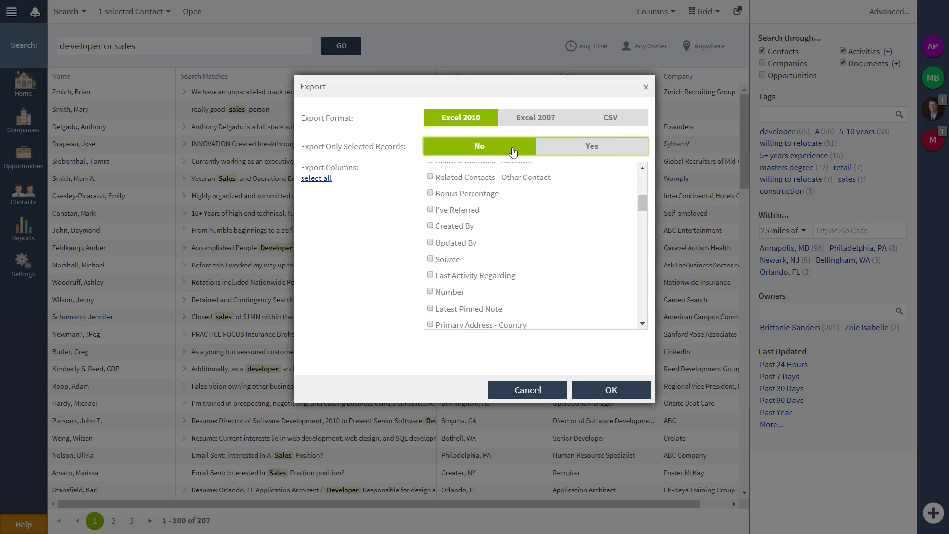
{"action": "left_click", "coordinate": [528, 390]}
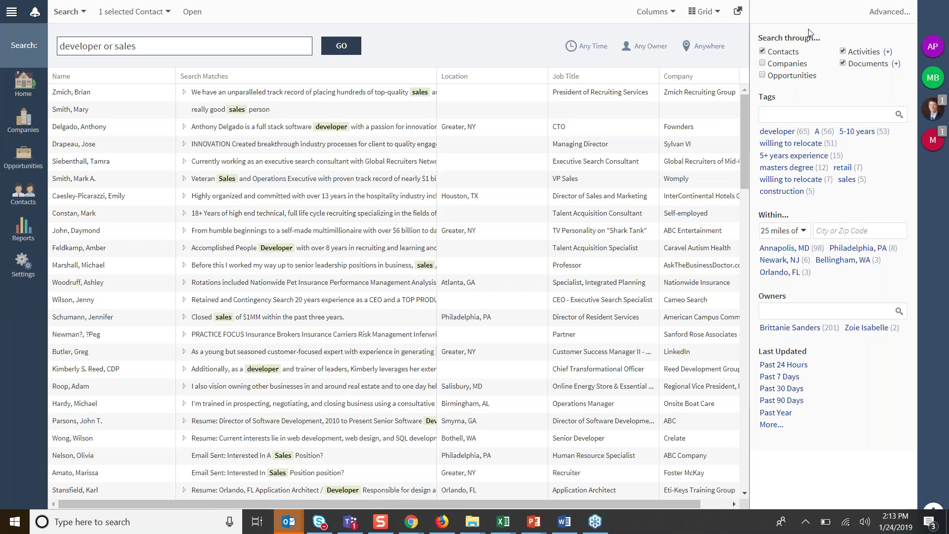
Turn on advanced search, browse the Add Filter list, and expand the Document Types choices.
{"action": "left_click", "coordinate": [899, 15]}
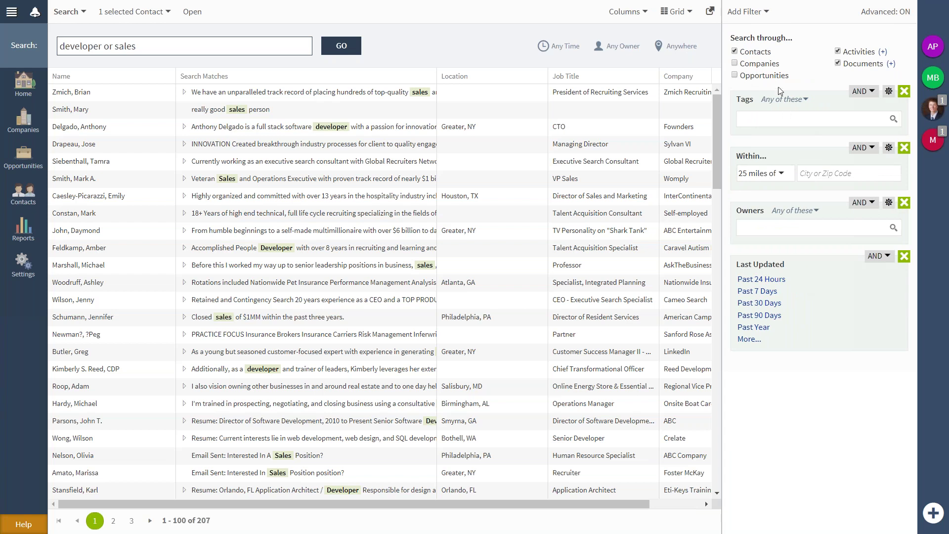
{"action": "left_click", "coordinate": [764, 19]}
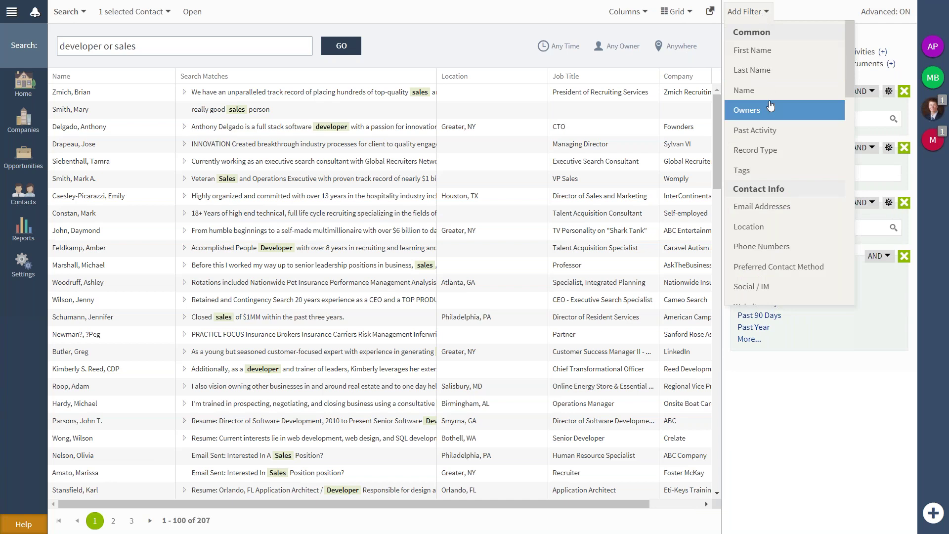
{"action": "scroll", "coordinate": [776, 226], "scroll_direction": "down", "scroll_amount": 5}
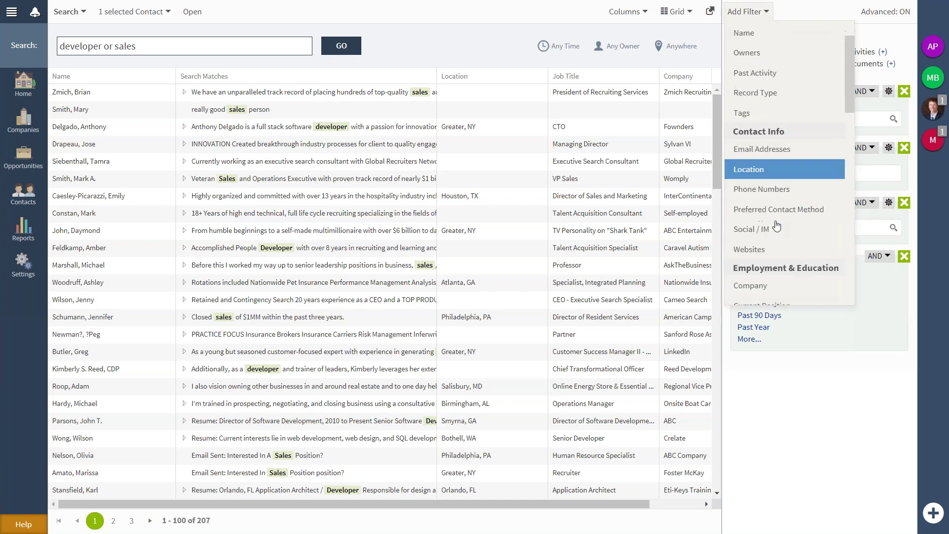
{"action": "scroll", "coordinate": [776, 225], "scroll_direction": "down", "scroll_amount": 6}
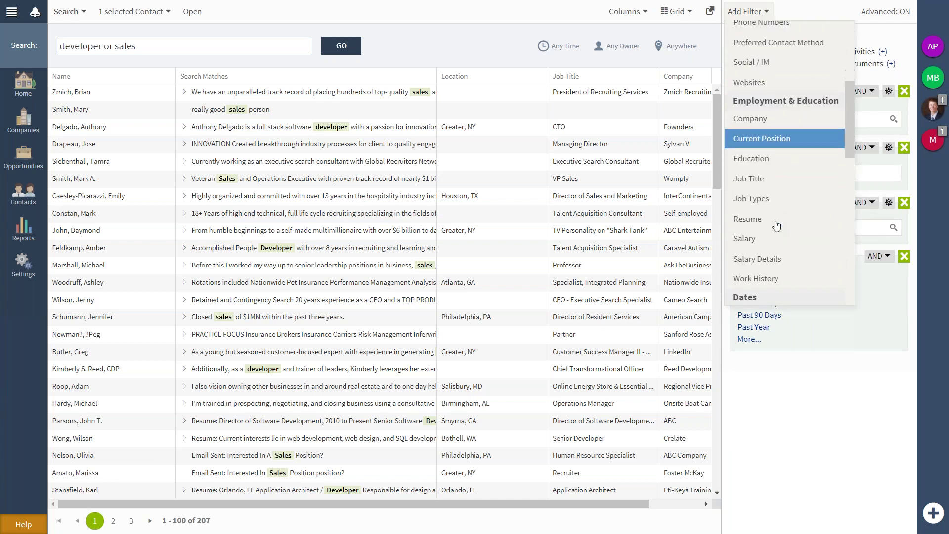
{"action": "scroll", "coordinate": [776, 225], "scroll_direction": "down", "scroll_amount": 5}
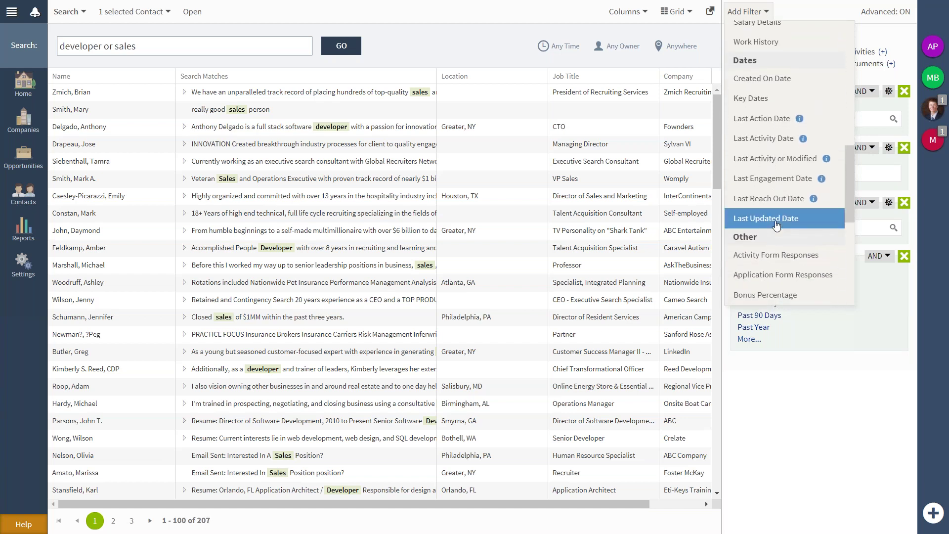
{"action": "scroll", "coordinate": [776, 225], "scroll_direction": "up", "scroll_amount": 9}
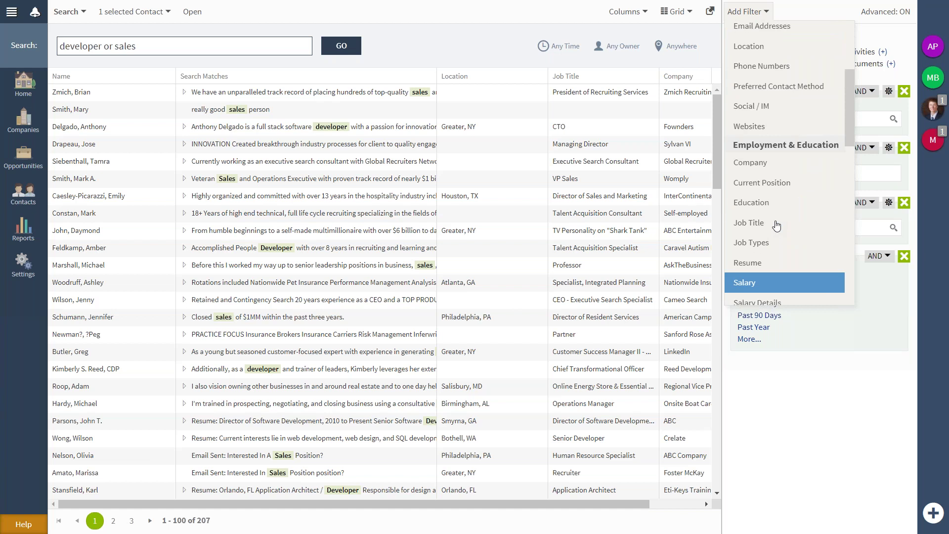
{"action": "scroll", "coordinate": [777, 225], "scroll_direction": "up", "scroll_amount": 6}
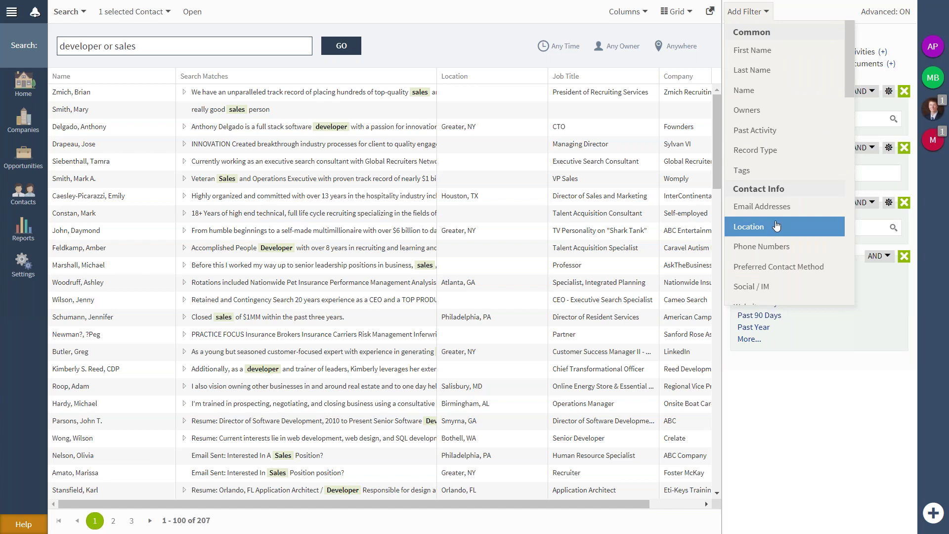
{"action": "left_click", "coordinate": [868, 39]}
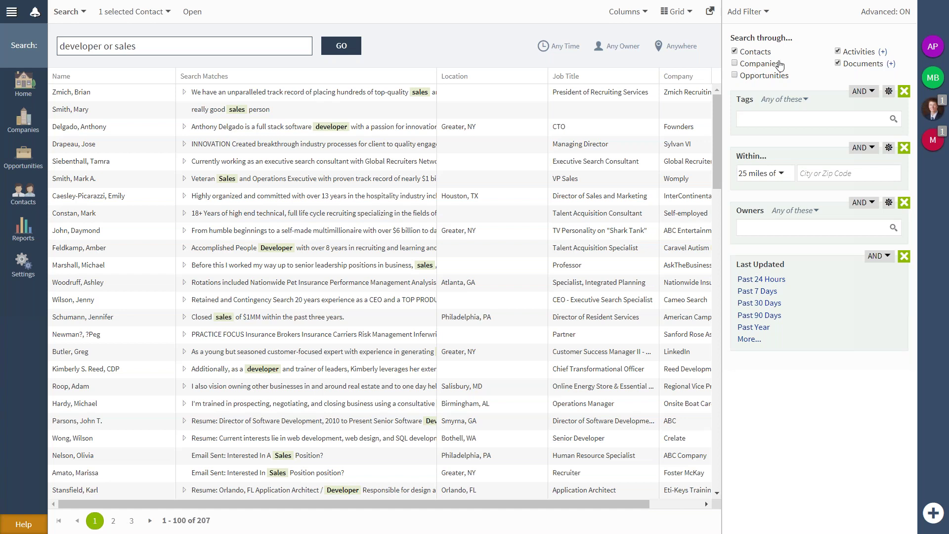
{"action": "left_click", "coordinate": [891, 65]}
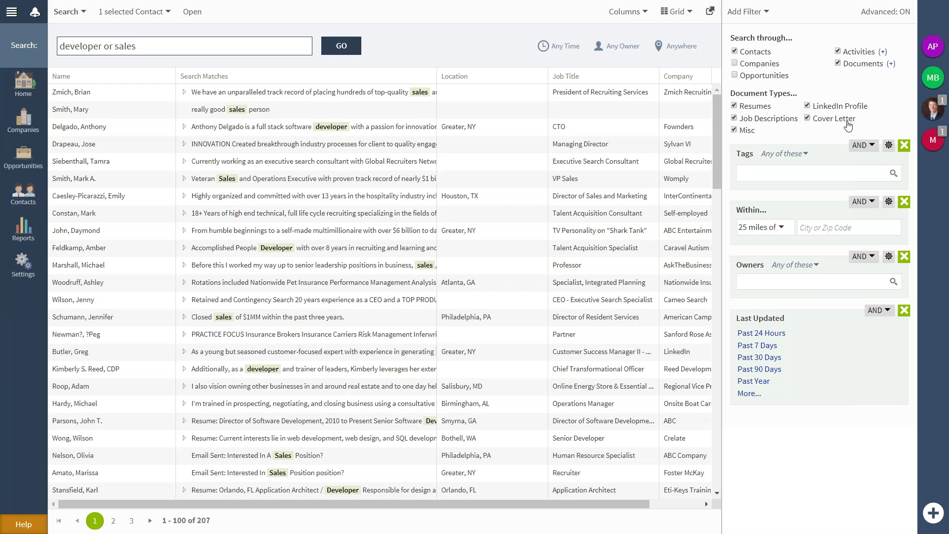
Exclude Cover Letter, Job Descriptions and Misc documents, then expand the Activity Types choices.
{"action": "left_click", "coordinate": [847, 124]}
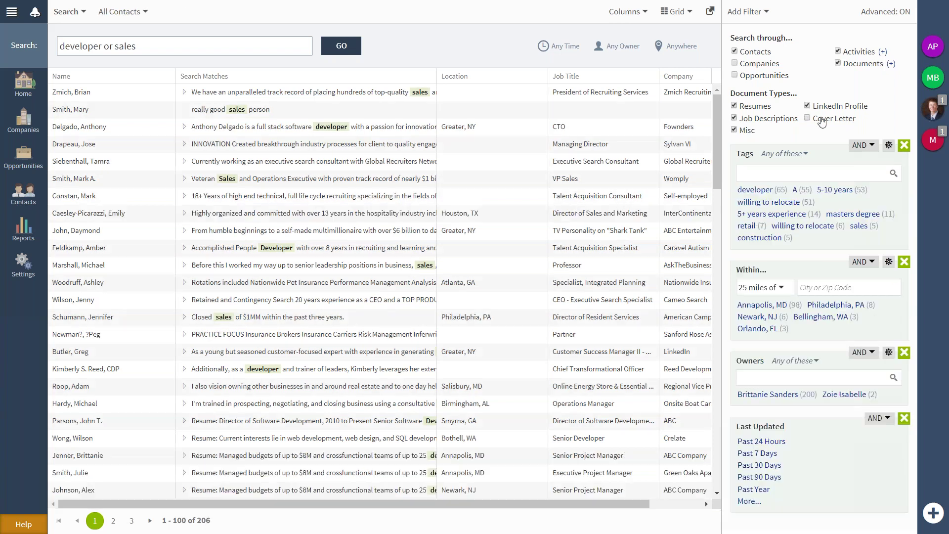
{"action": "left_click", "coordinate": [754, 119]}
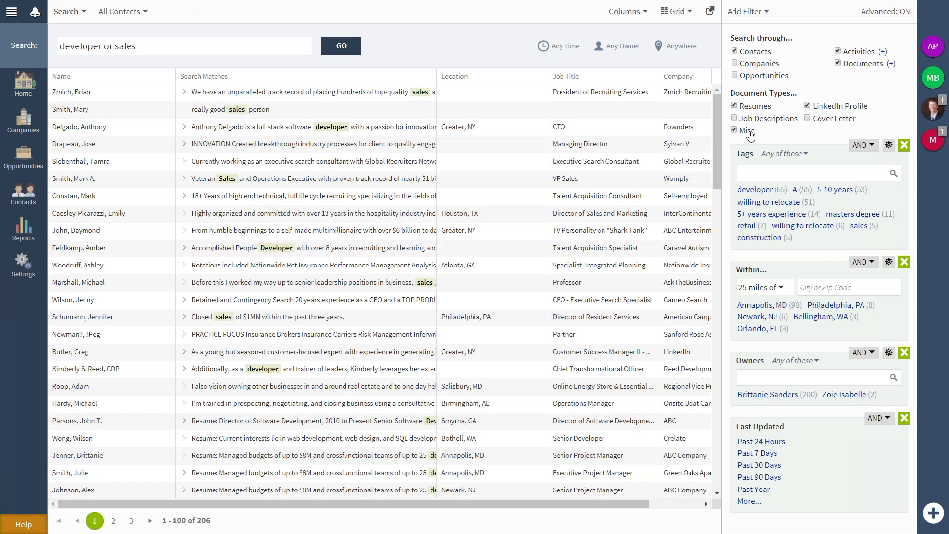
{"action": "left_click", "coordinate": [749, 132]}
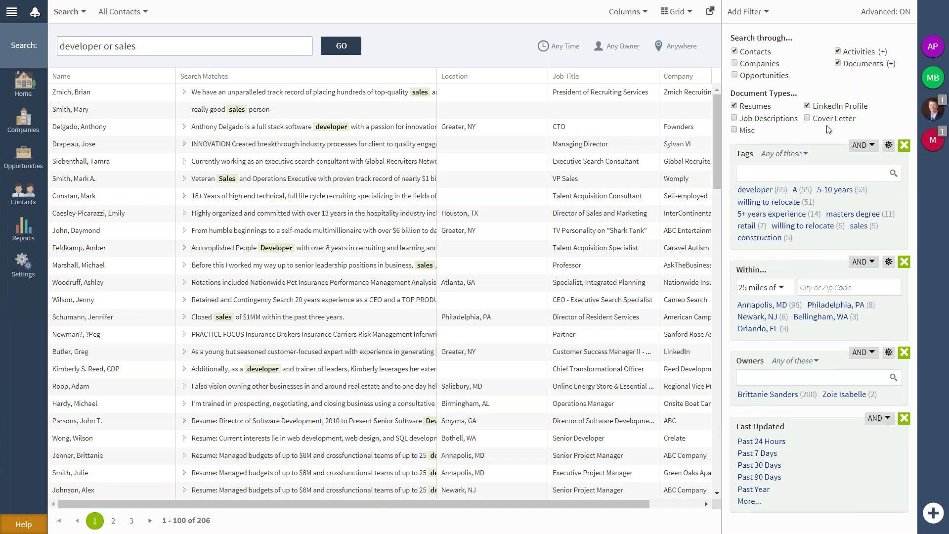
{"action": "left_click", "coordinate": [888, 62]}
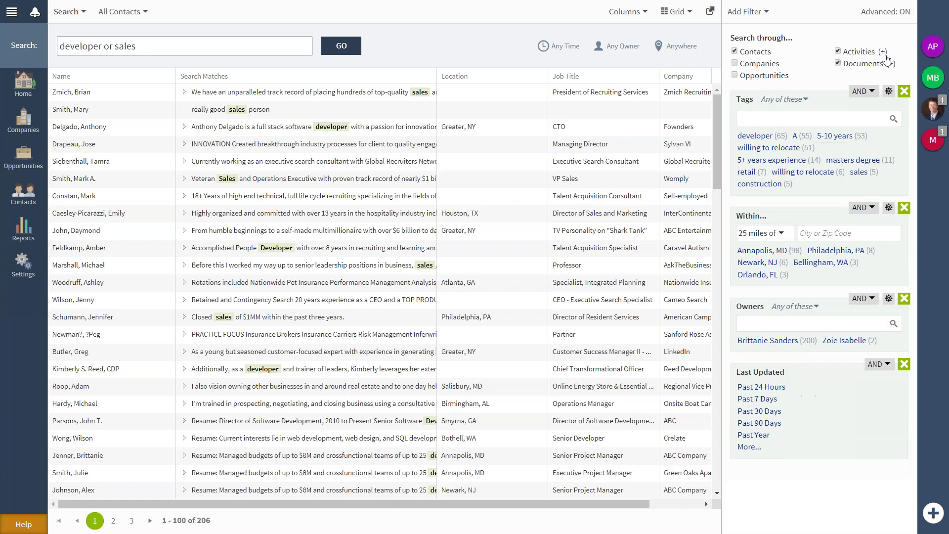
{"action": "left_click", "coordinate": [882, 52]}
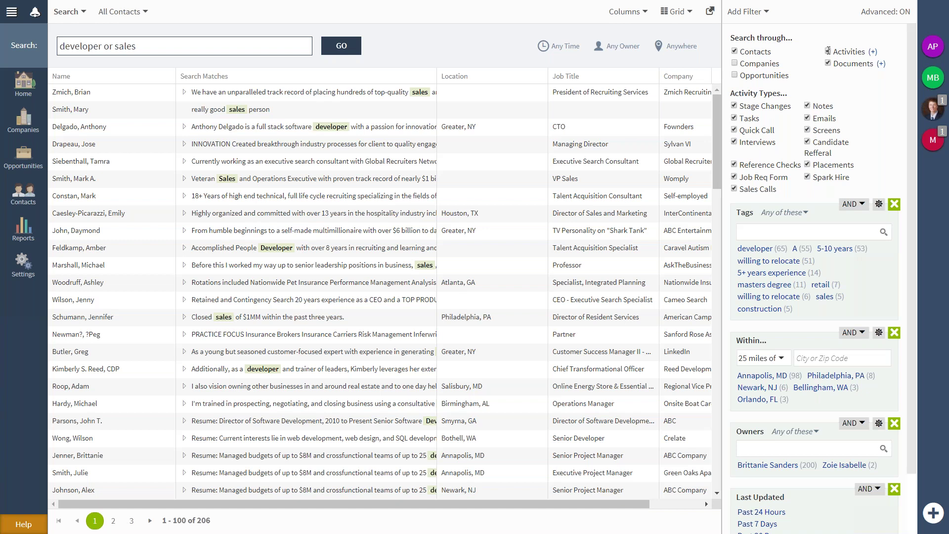
Stop searching Activities, collapse its types, and reopen then collapse Document Types.
{"action": "left_click", "coordinate": [827, 50]}
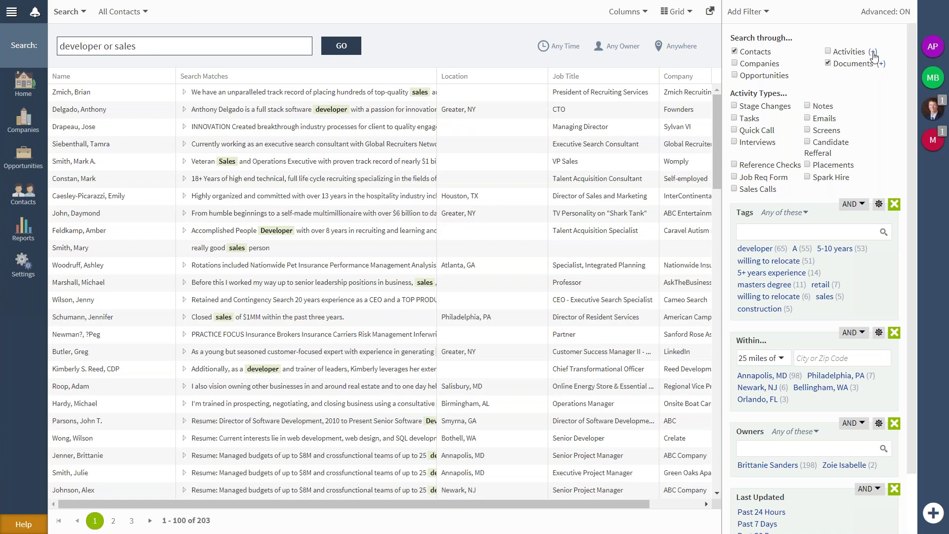
{"action": "left_click", "coordinate": [872, 52]}
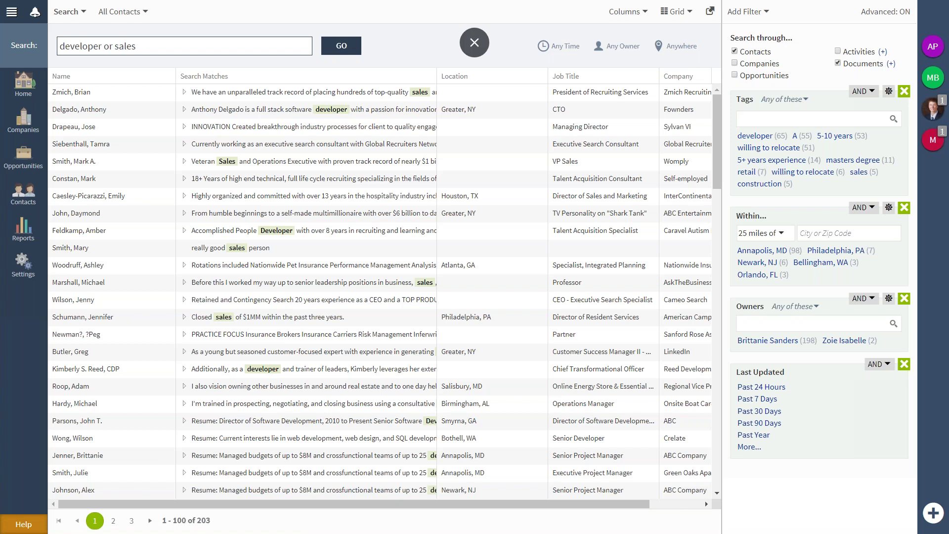
{"action": "left_click", "coordinate": [891, 65]}
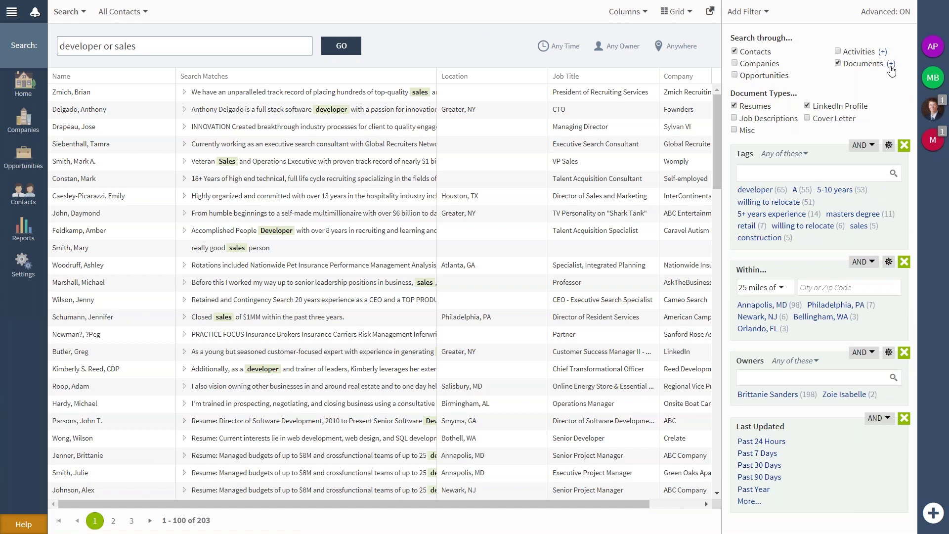
{"action": "left_click", "coordinate": [890, 65]}
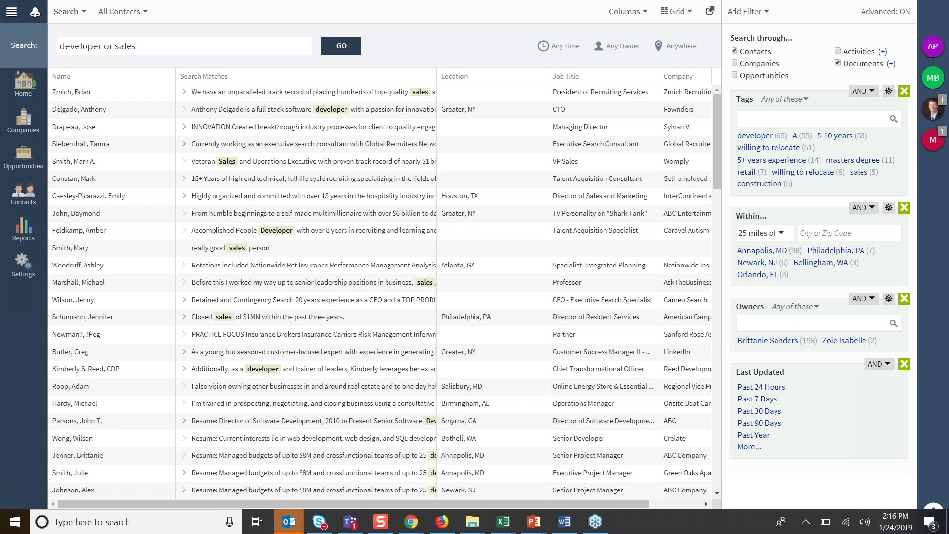
Set the Within filter to State and enter 'NY, MD, PA' as the states.
{"action": "left_click", "coordinate": [779, 238]}
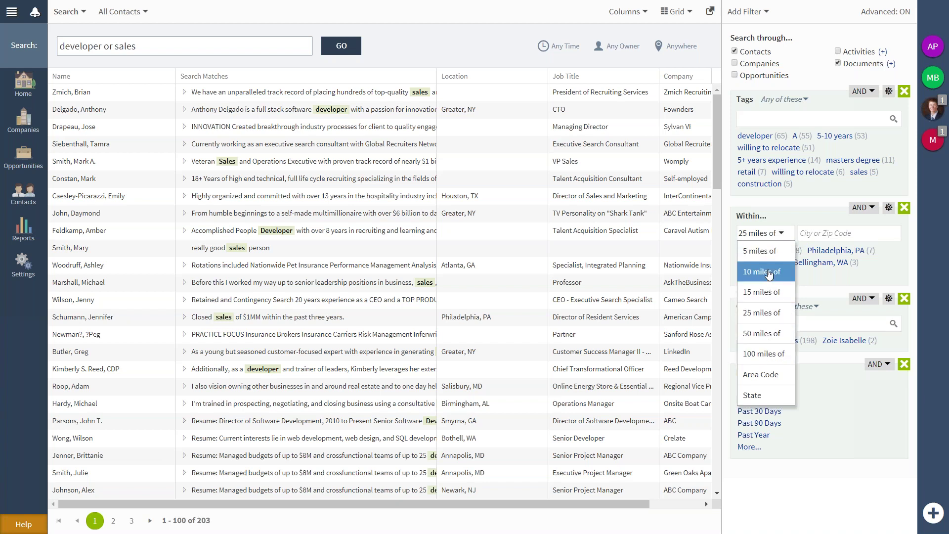
{"action": "left_click", "coordinate": [756, 398]}
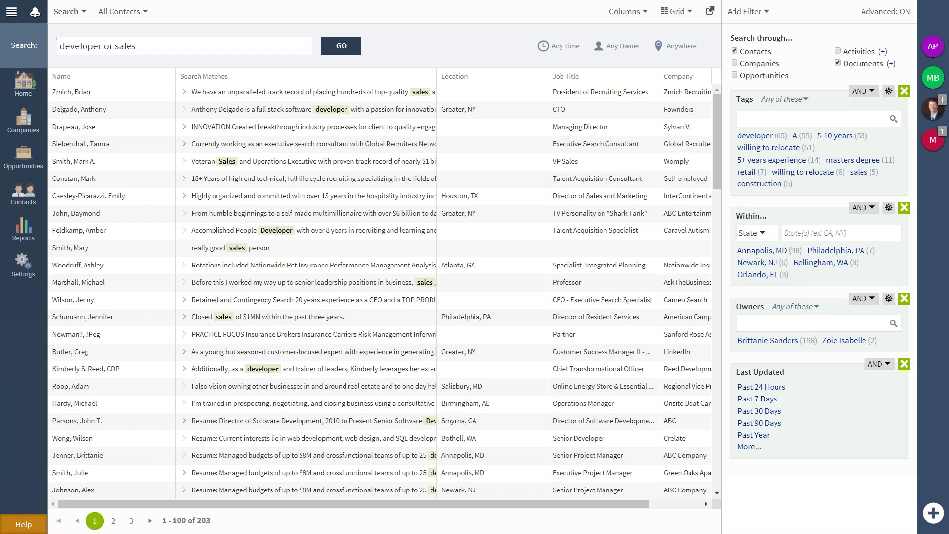
{"action": "left_click", "coordinate": [809, 233]}
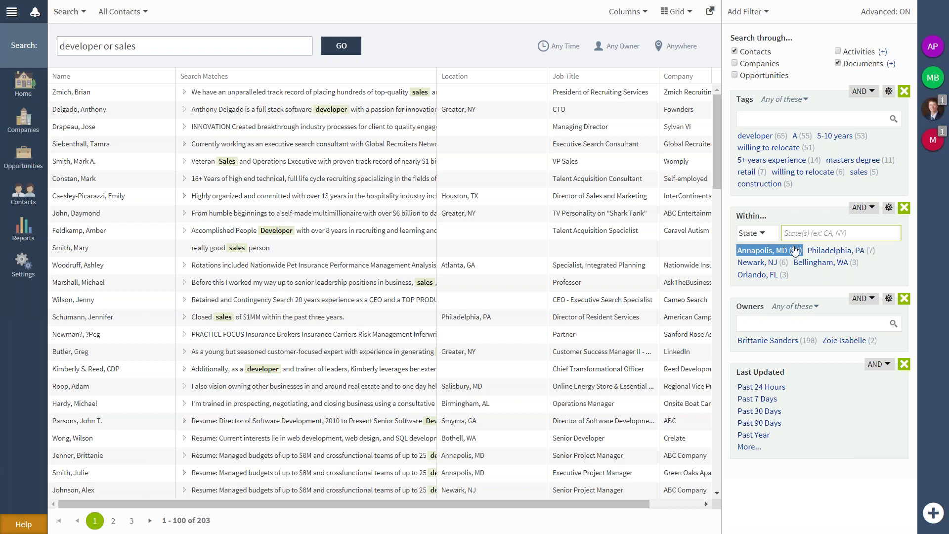
{"action": "left_click", "coordinate": [806, 227]}
{"action": "type", "text": "NY"}
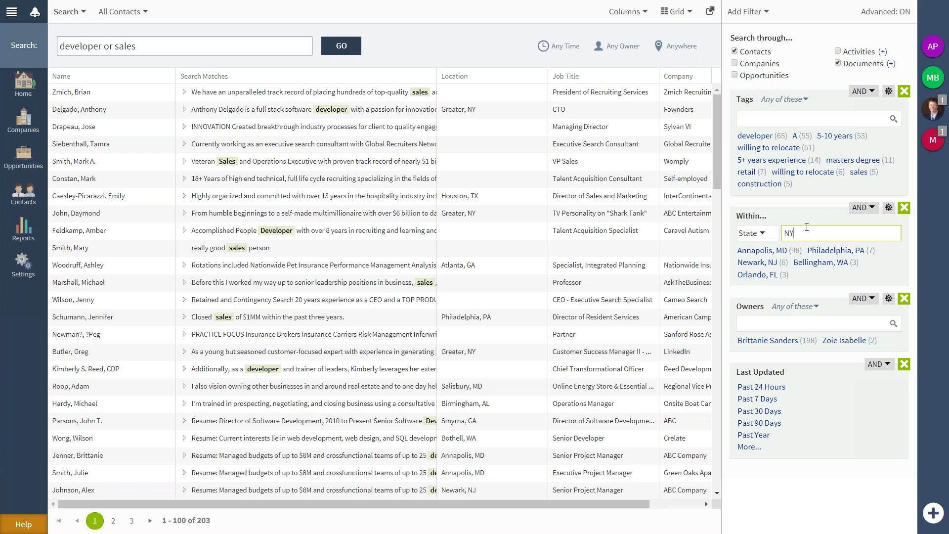
{"action": "type", "text": ", MD"}
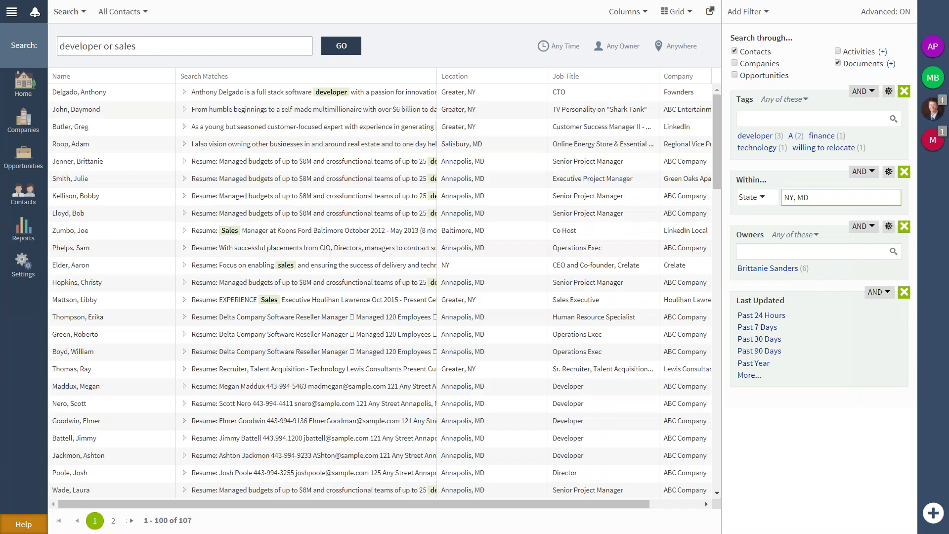
{"action": "type", "text": ", PA"}
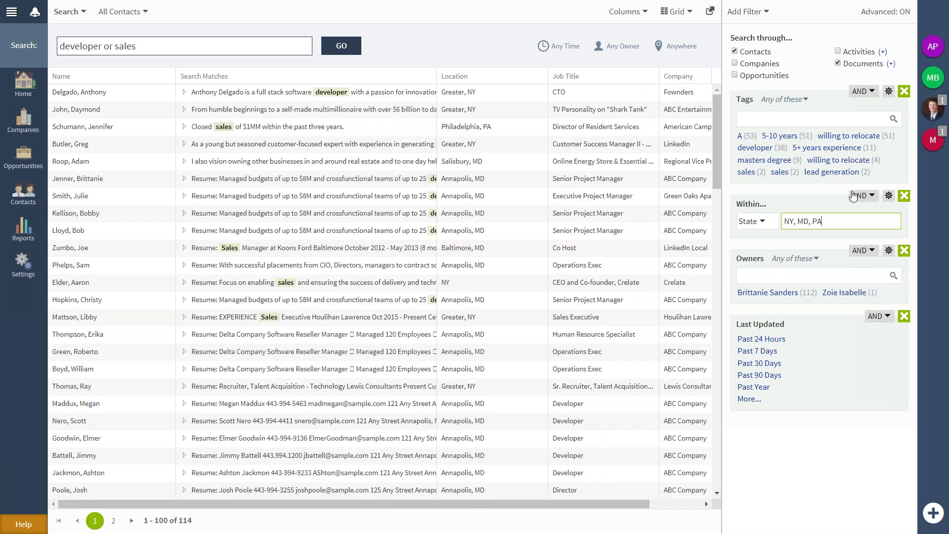
{"action": "left_click", "coordinate": [829, 173]}
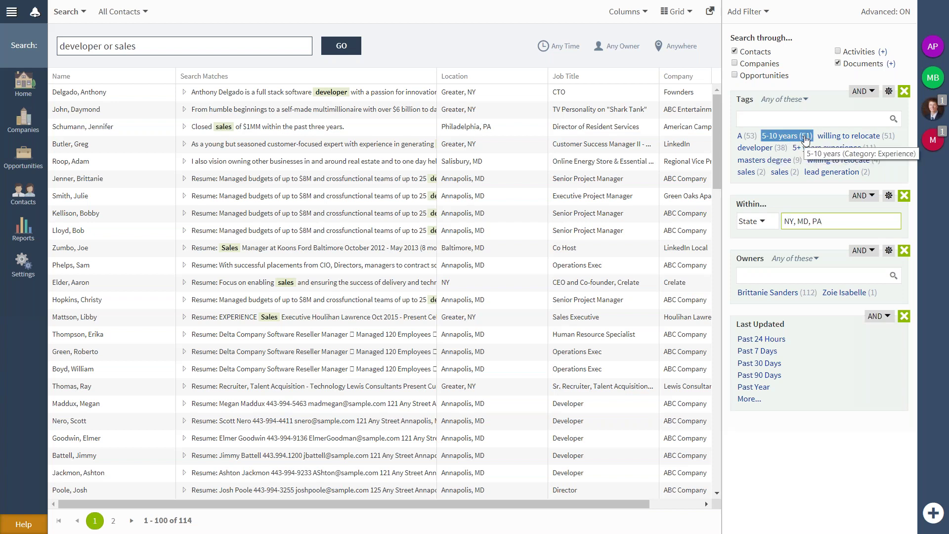
Add the Ranking tag A to the Tags filter, narrowing the results to 53 contacts.
{"action": "left_click", "coordinate": [894, 120]}
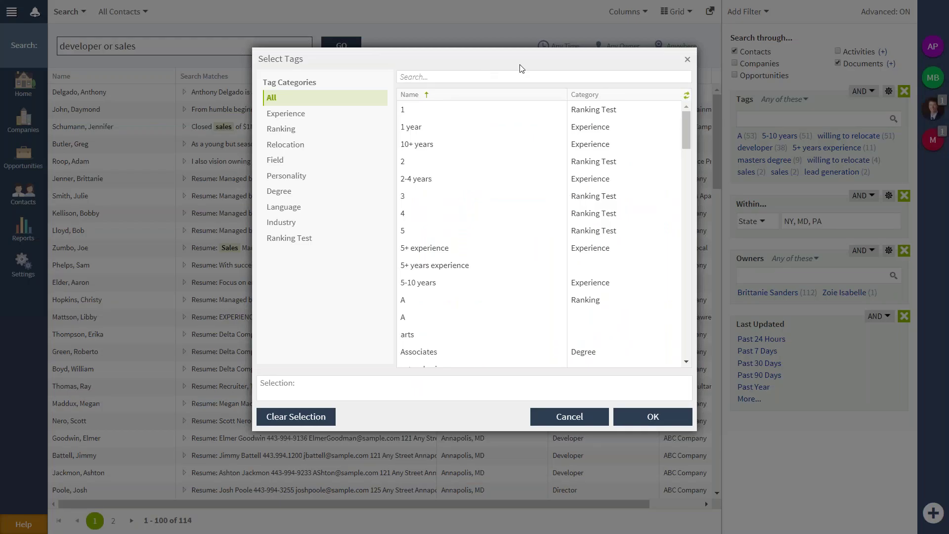
{"action": "left_click_drag", "start_coordinate": [519, 68], "coordinate": [601, 59]}
{"action": "left_click", "coordinate": [437, 105]}
{"action": "left_click", "coordinate": [437, 119]}
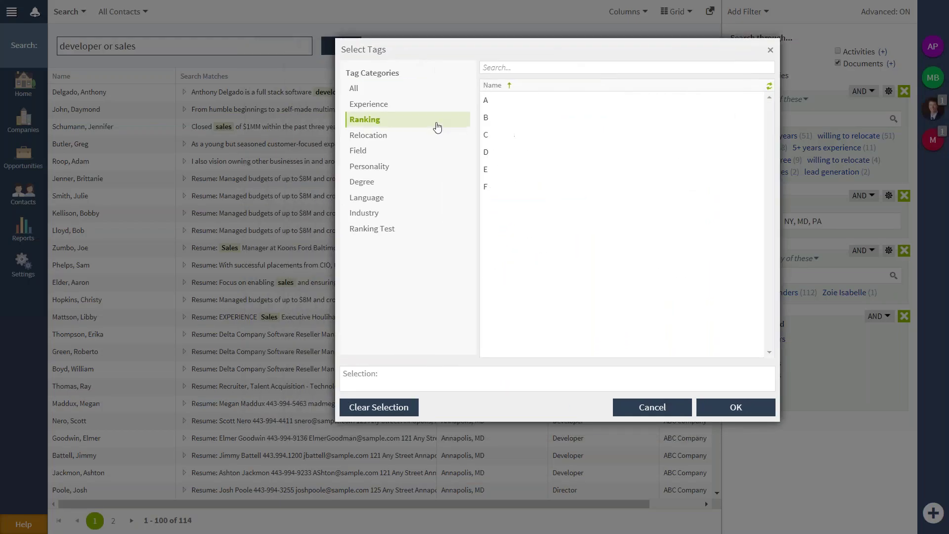
{"action": "left_click", "coordinate": [437, 136]}
{"action": "left_click", "coordinate": [427, 155]}
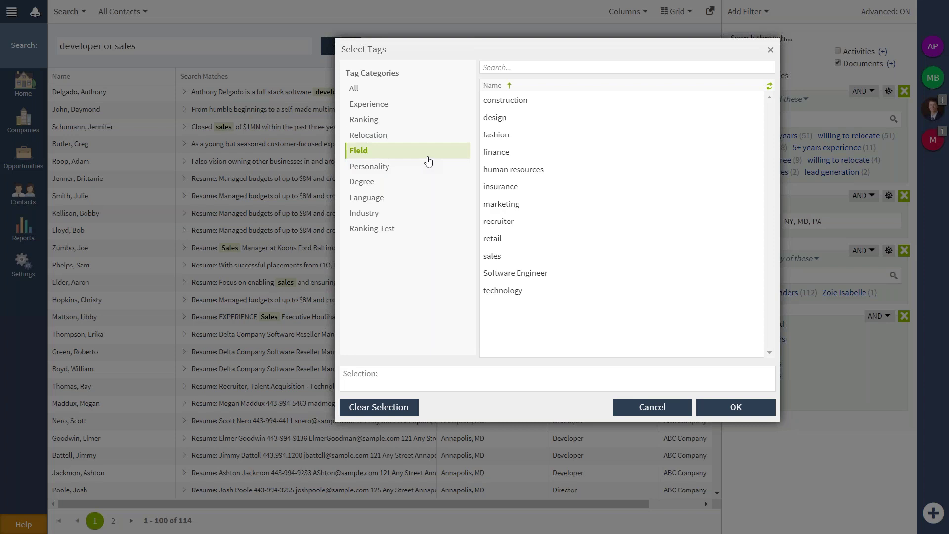
{"action": "left_click", "coordinate": [411, 123]}
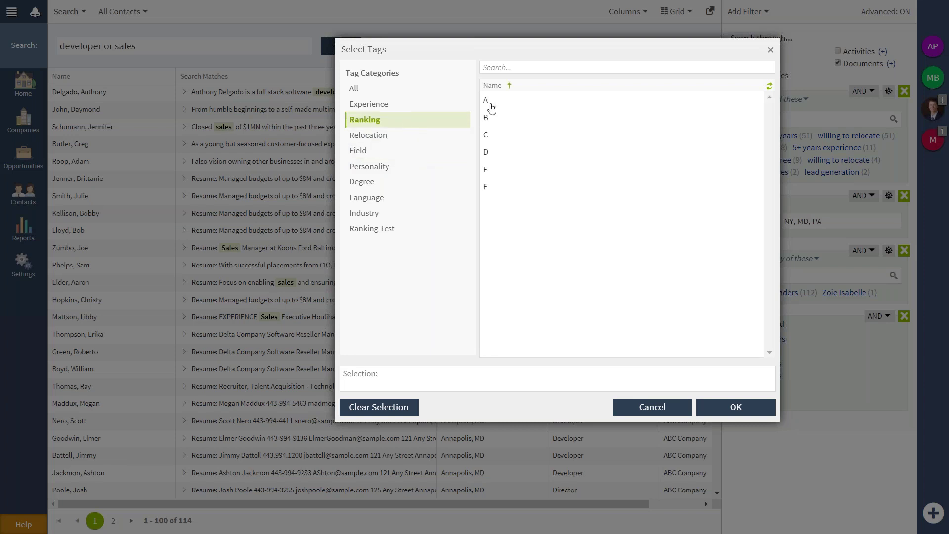
{"action": "left_click", "coordinate": [492, 105]}
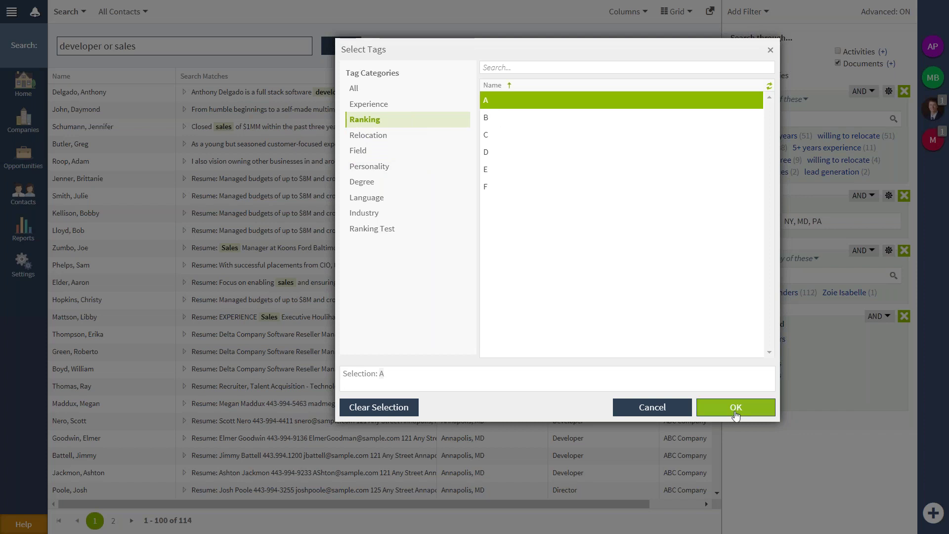
{"action": "left_click", "coordinate": [736, 407]}
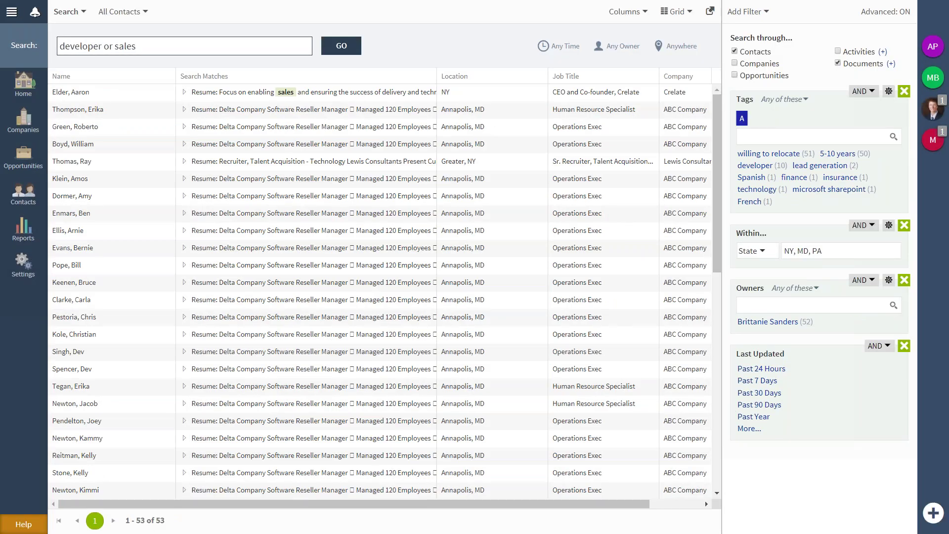
{"action": "left_click", "coordinate": [759, 22]}
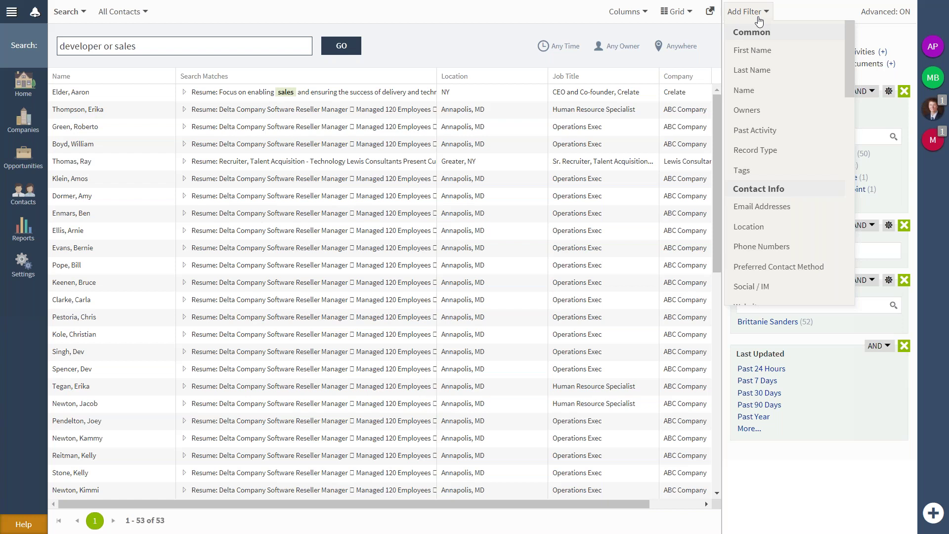
Add a Record Type filter set to Candidate, plus an empty Email Addresses filter.
{"action": "left_click", "coordinate": [785, 150]}
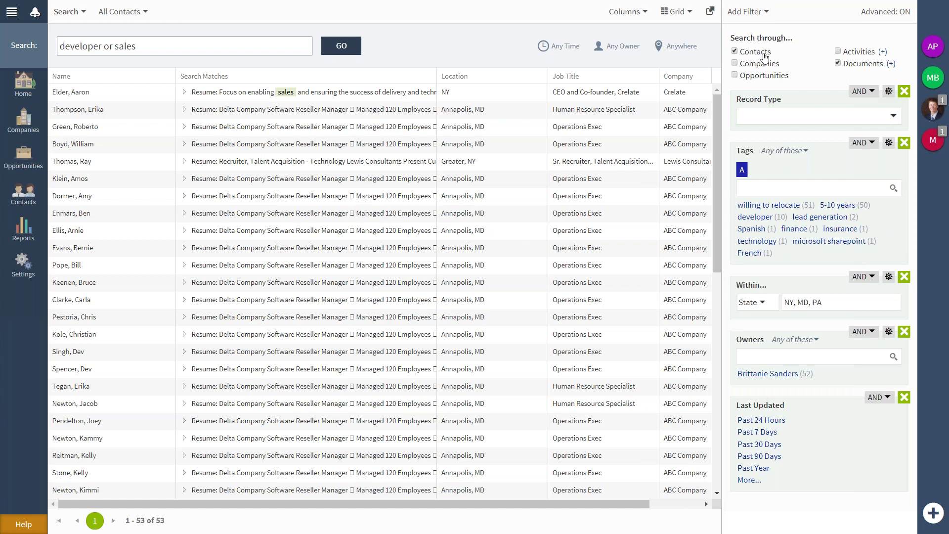
{"action": "left_click", "coordinate": [884, 119]}
{"action": "left_click", "coordinate": [839, 178]}
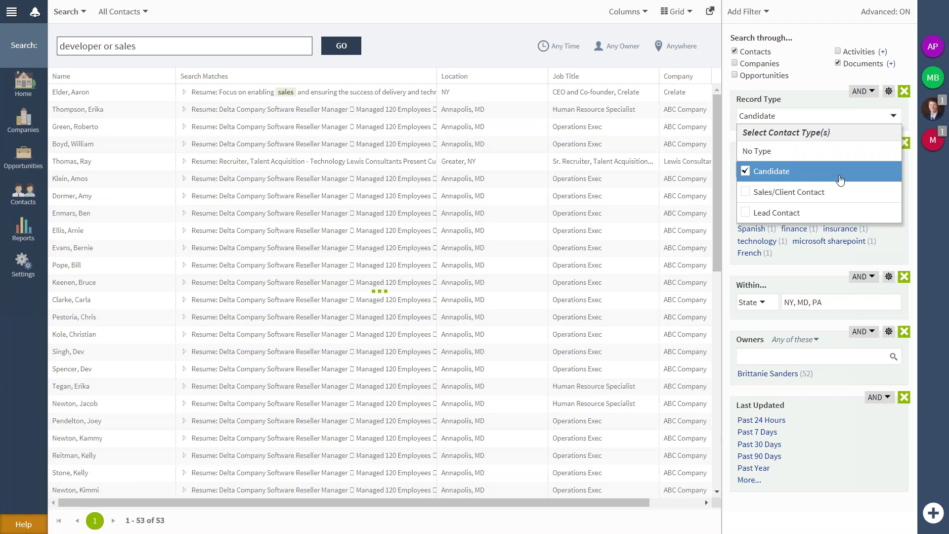
{"action": "left_click", "coordinate": [747, 12]}
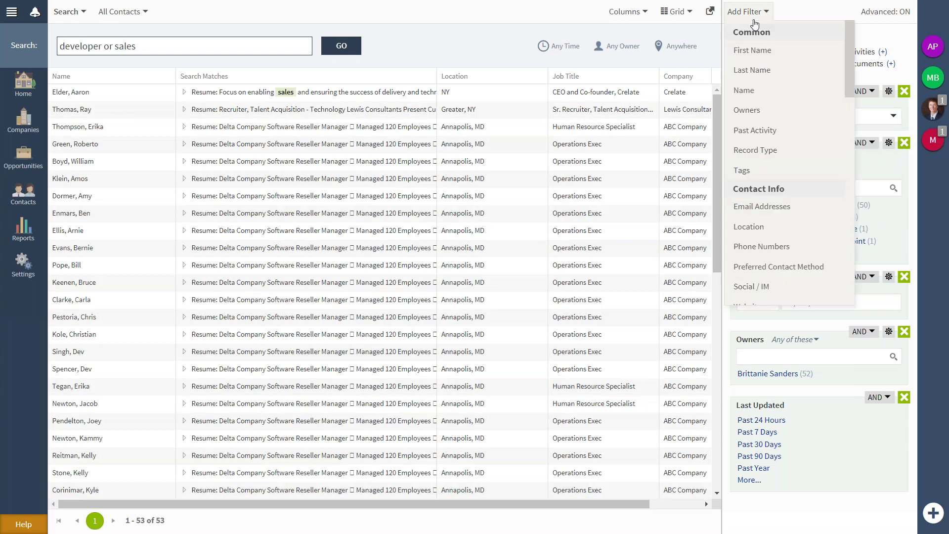
{"action": "left_click", "coordinate": [776, 208]}
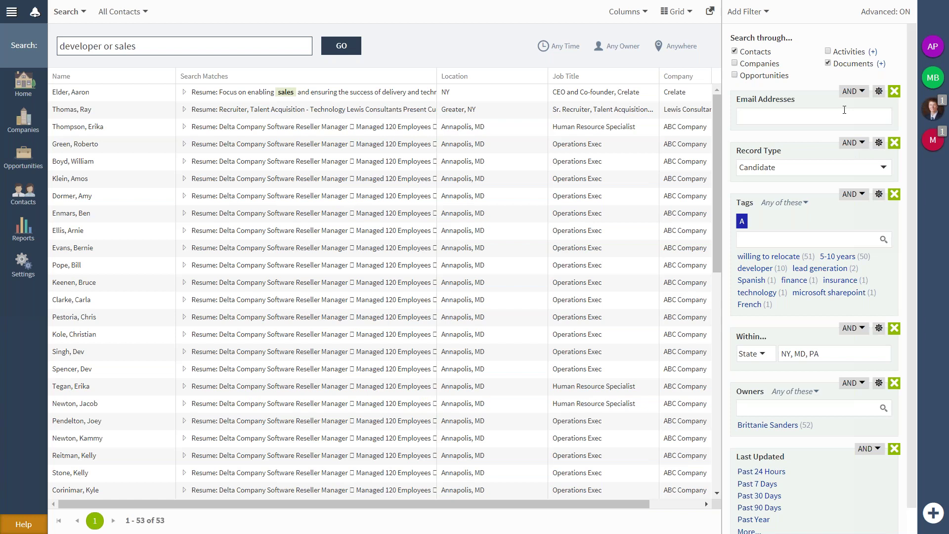
Review the Email Addresses and Record Type combine options, leaving both on AND.
{"action": "left_click", "coordinate": [863, 92]}
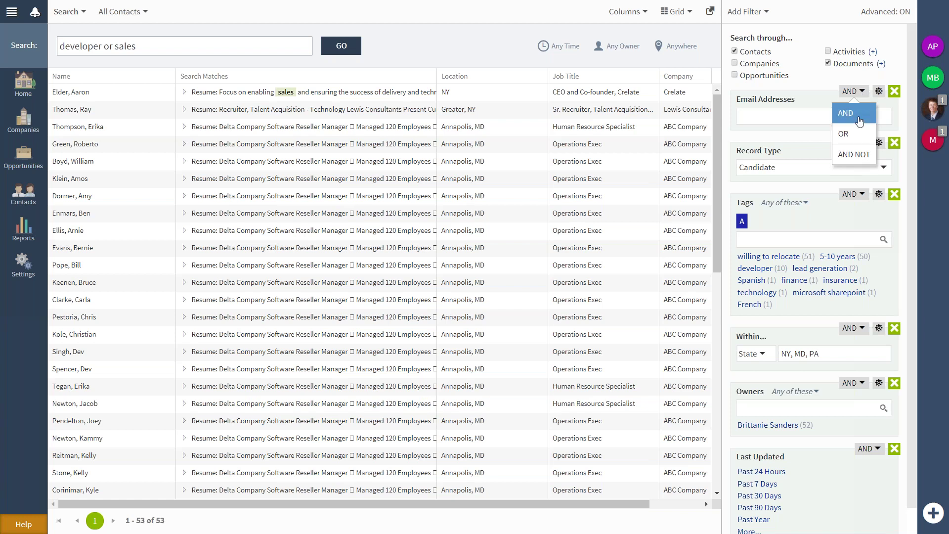
{"action": "left_click", "coordinate": [860, 157]}
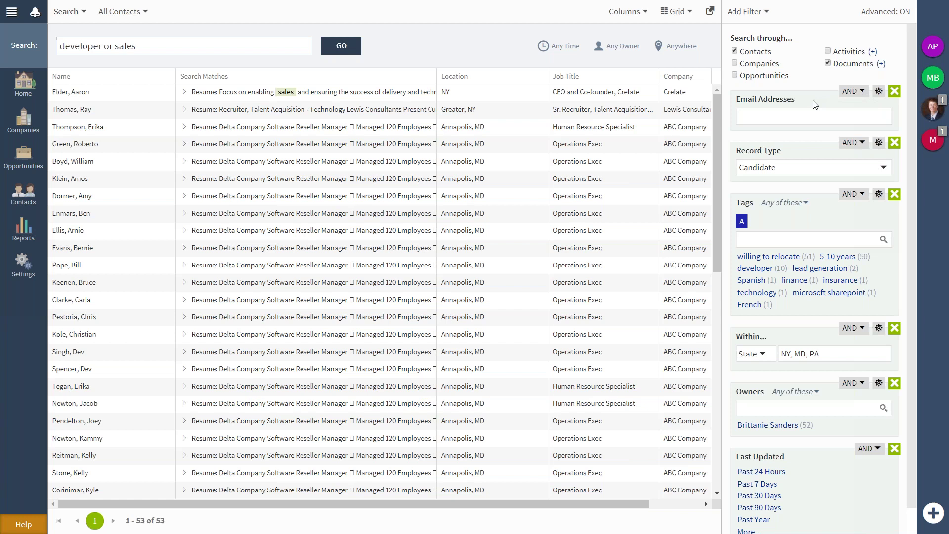
{"action": "left_click", "coordinate": [853, 147]}
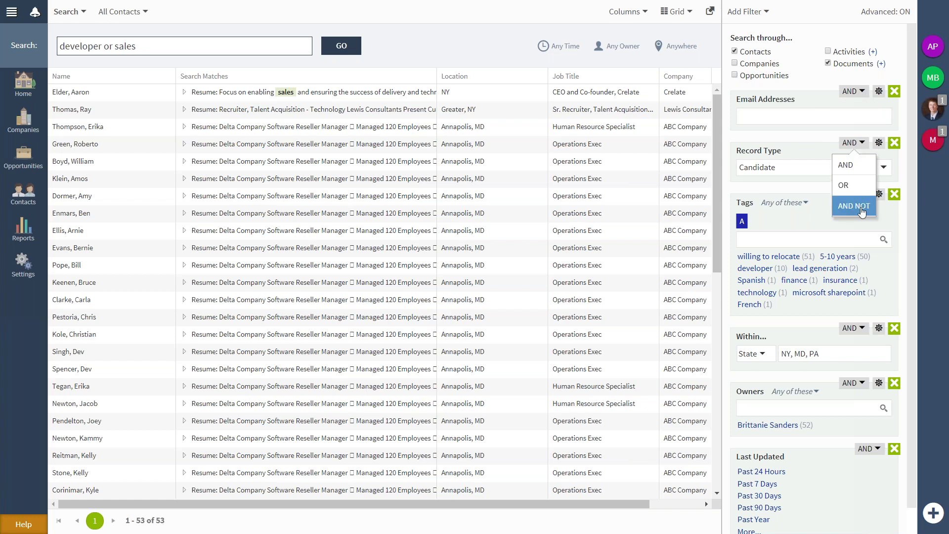
{"action": "left_click", "coordinate": [861, 211]}
{"action": "left_click", "coordinate": [864, 147]}
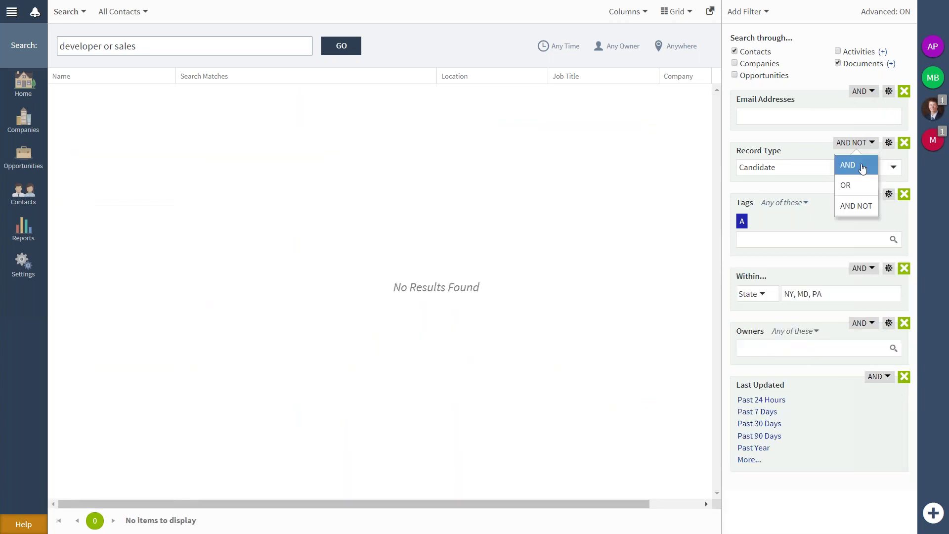
{"action": "left_click", "coordinate": [862, 167]}
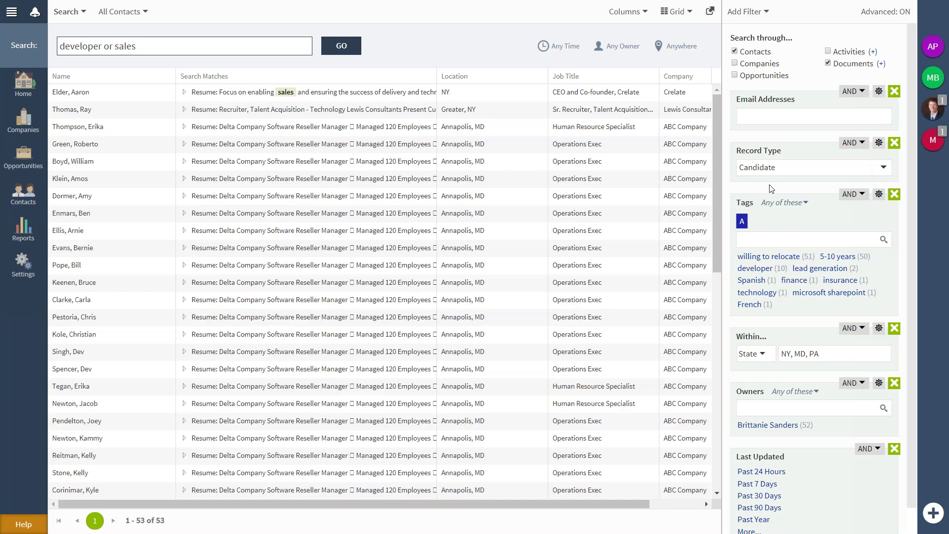
{"action": "left_click", "coordinate": [820, 113]}
{"action": "left_click", "coordinate": [852, 99]}
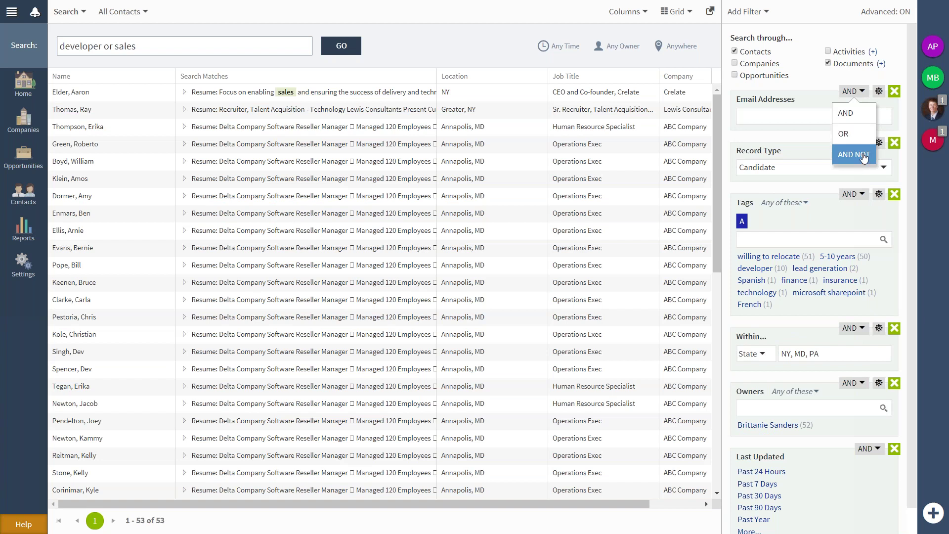
{"action": "left_click", "coordinate": [816, 99]}
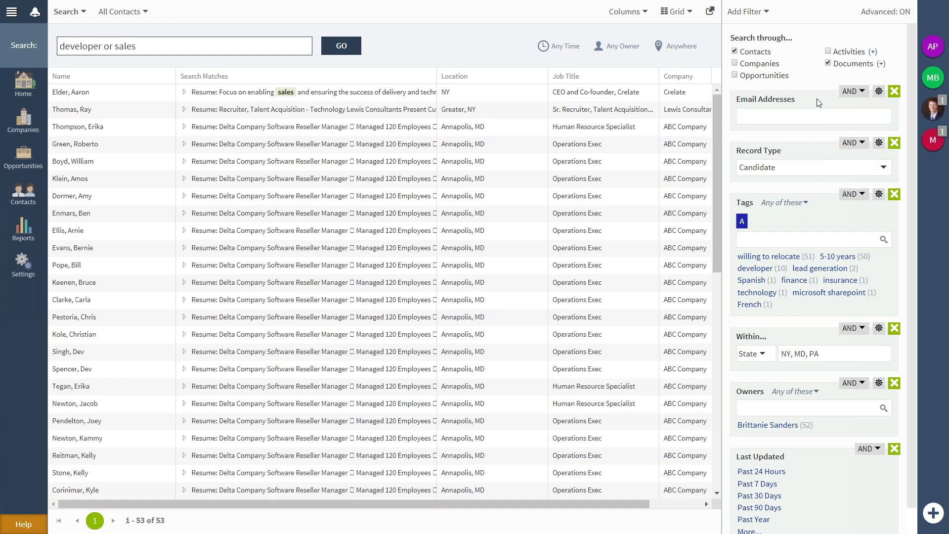
{"action": "left_click", "coordinate": [809, 114]}
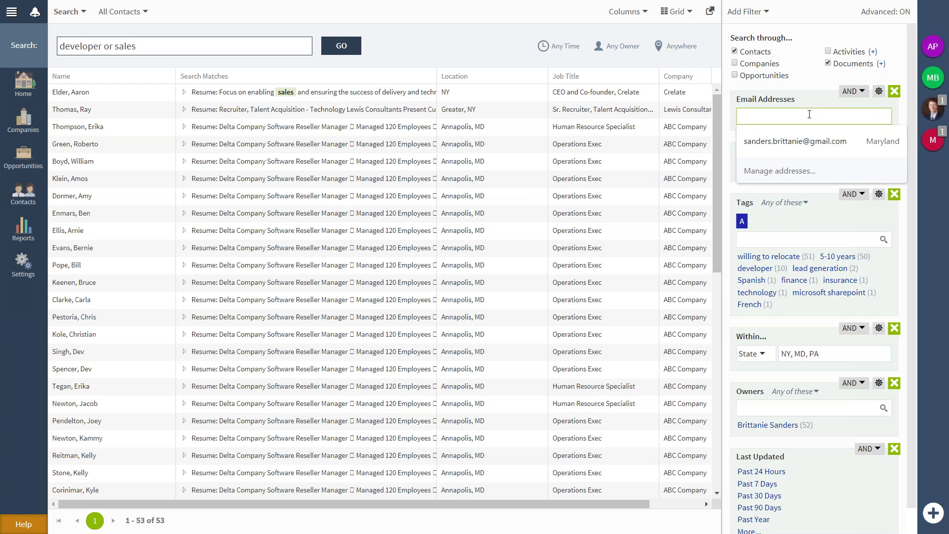
{"action": "left_click", "coordinate": [813, 85]}
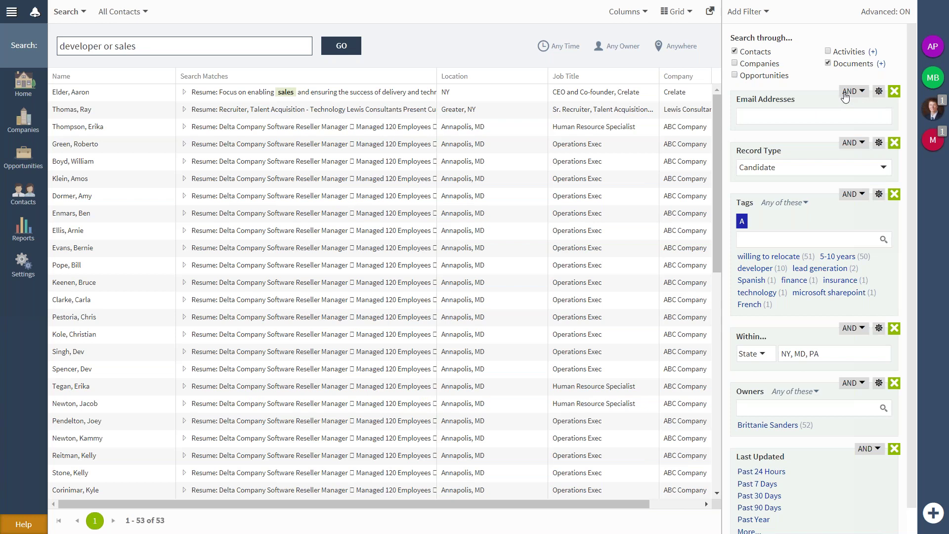
Set the Email Addresses filter to Has Any Data, leaving 52 contacts.
{"action": "left_click", "coordinate": [878, 92]}
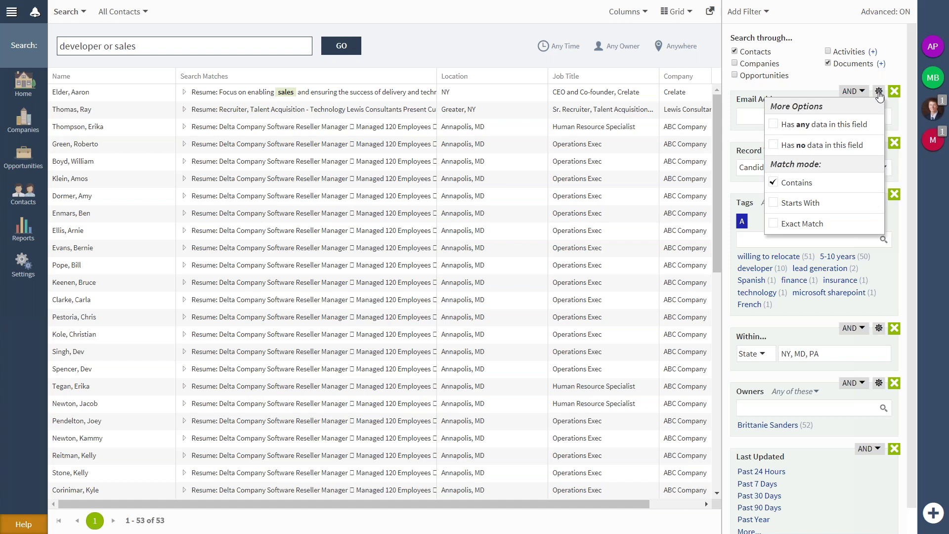
{"action": "left_click", "coordinate": [878, 93]}
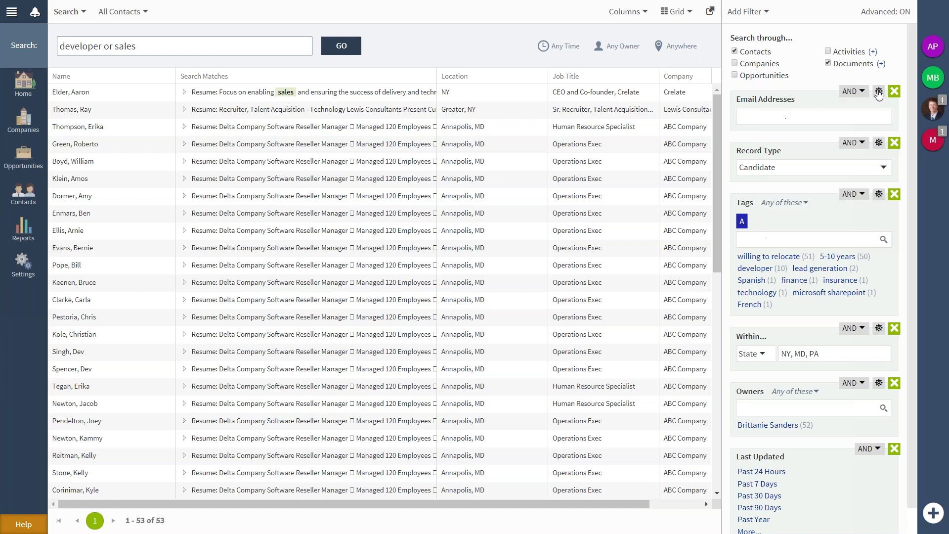
{"action": "left_click", "coordinate": [878, 92]}
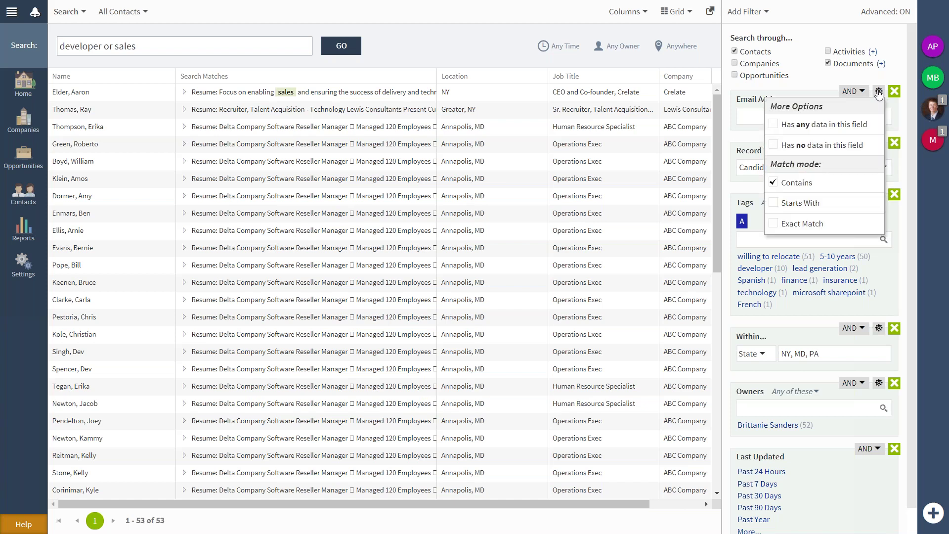
{"action": "left_click", "coordinate": [865, 124]}
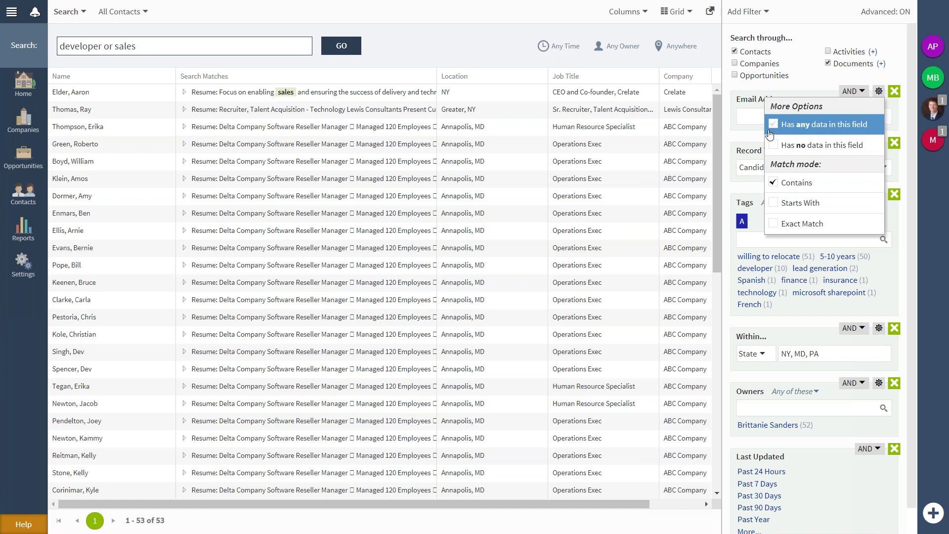
{"action": "left_click", "coordinate": [819, 125]}
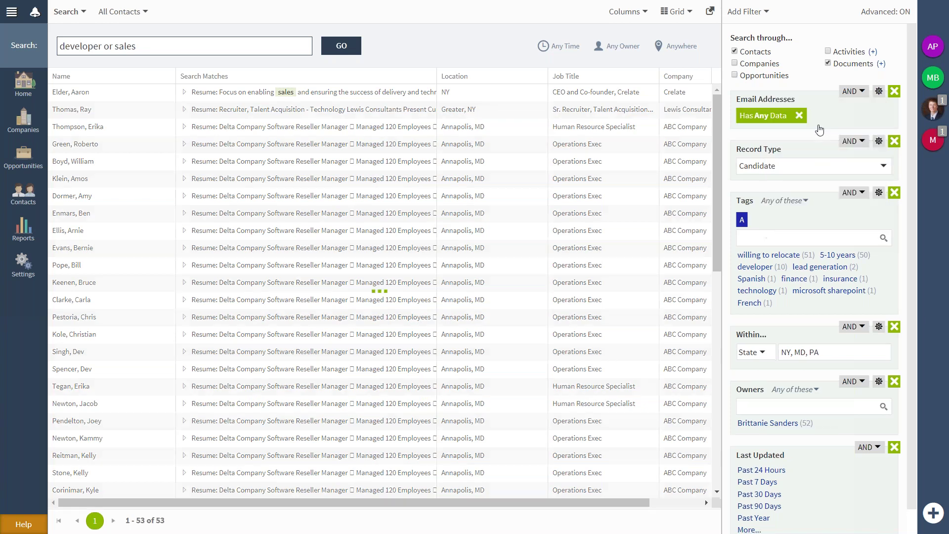
Add an AND NOT Past Activity filter covering Emails and Quick Calls.
{"action": "left_click", "coordinate": [761, 20]}
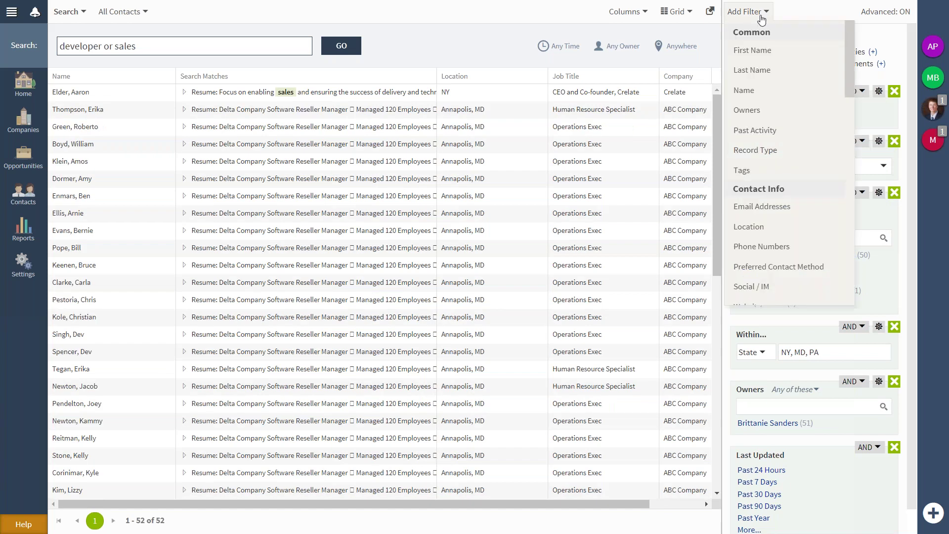
{"action": "left_click", "coordinate": [767, 132]}
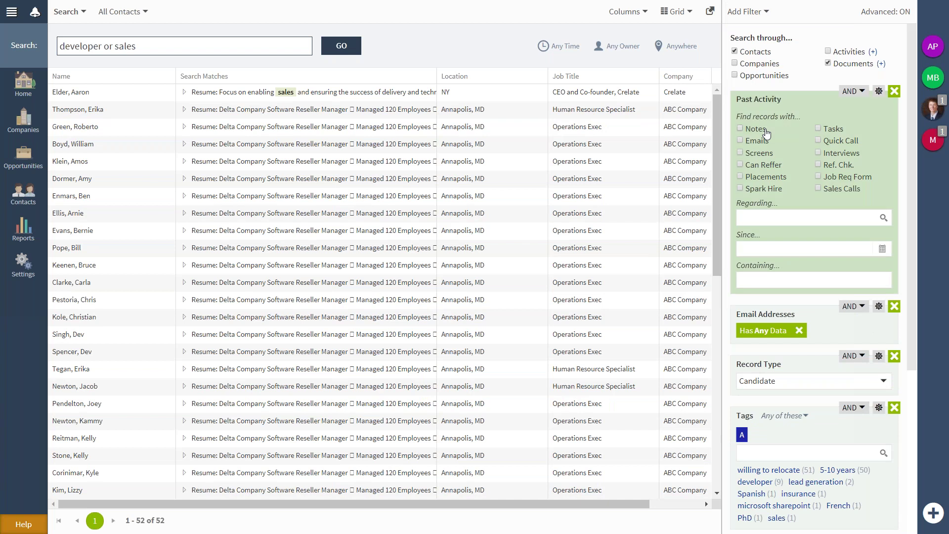
{"action": "left_click", "coordinate": [859, 93]}
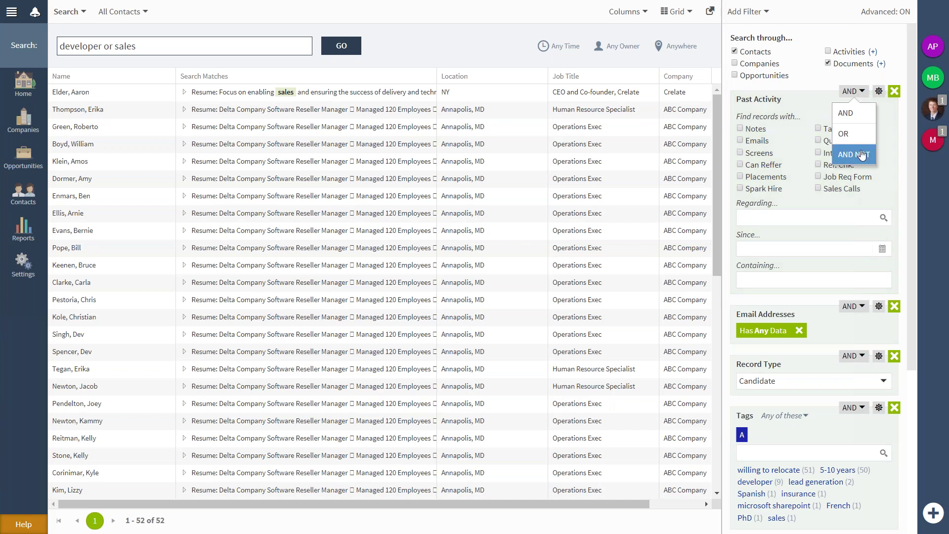
{"action": "left_click", "coordinate": [861, 155]}
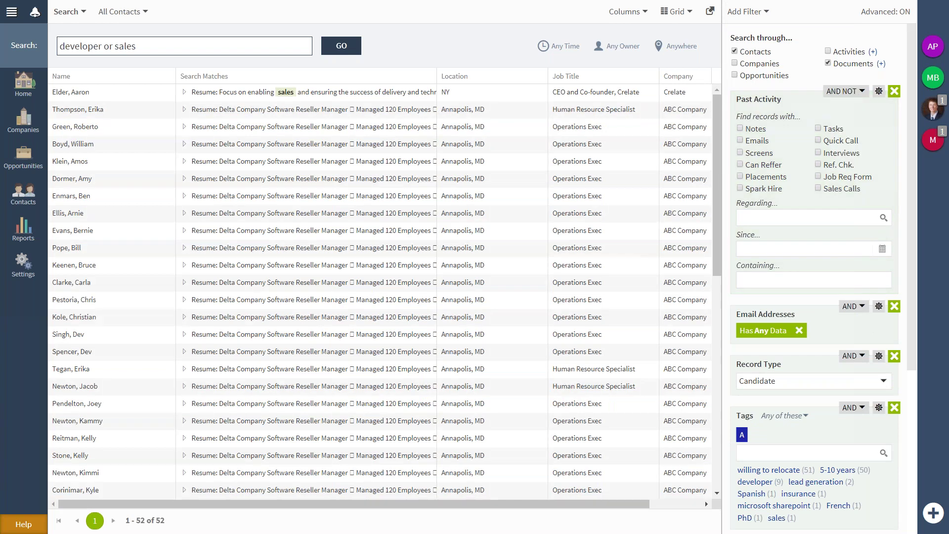
{"action": "left_click", "coordinate": [761, 144]}
{"action": "left_click", "coordinate": [842, 142]}
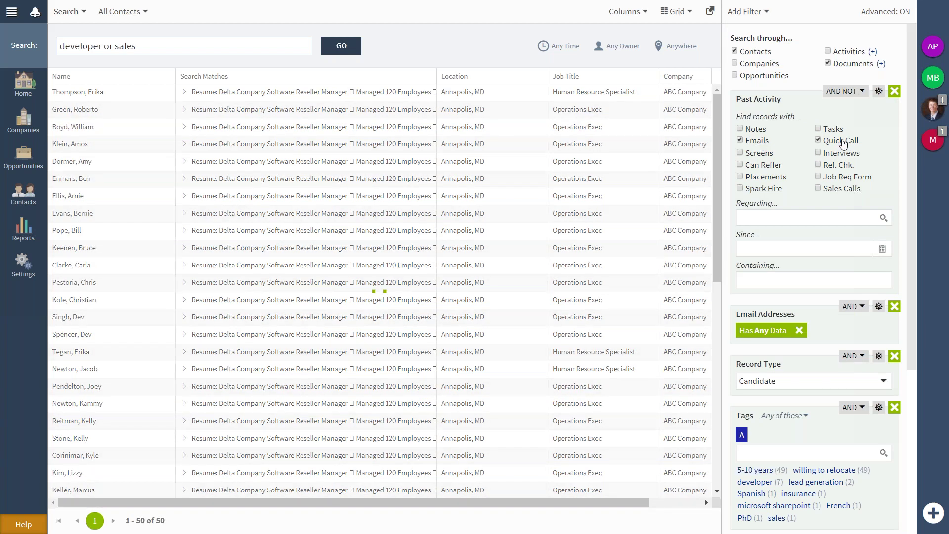
Limit that activity to ABC Company - Human Resource Specialist since Jan 21.
{"action": "left_click", "coordinate": [882, 219]}
{"action": "left_click", "coordinate": [494, 109]}
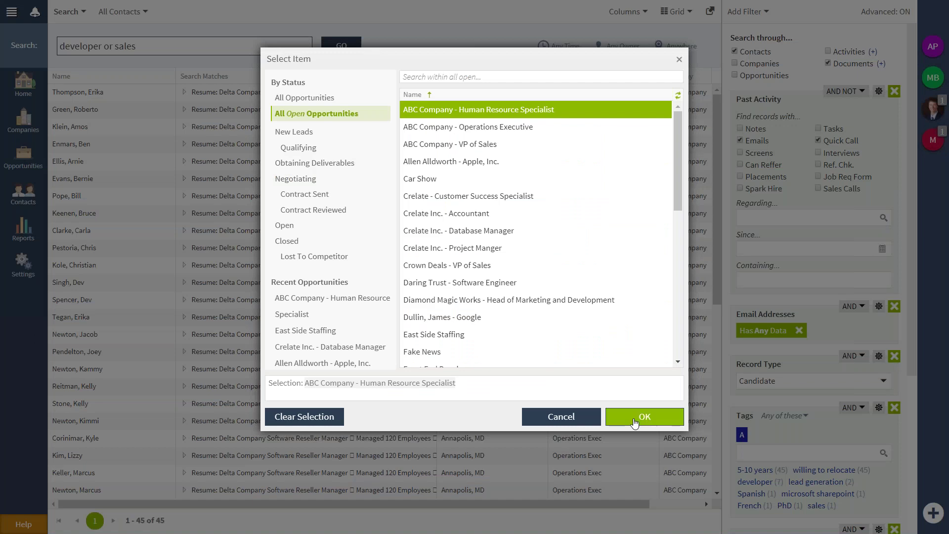
{"action": "left_click", "coordinate": [635, 416]}
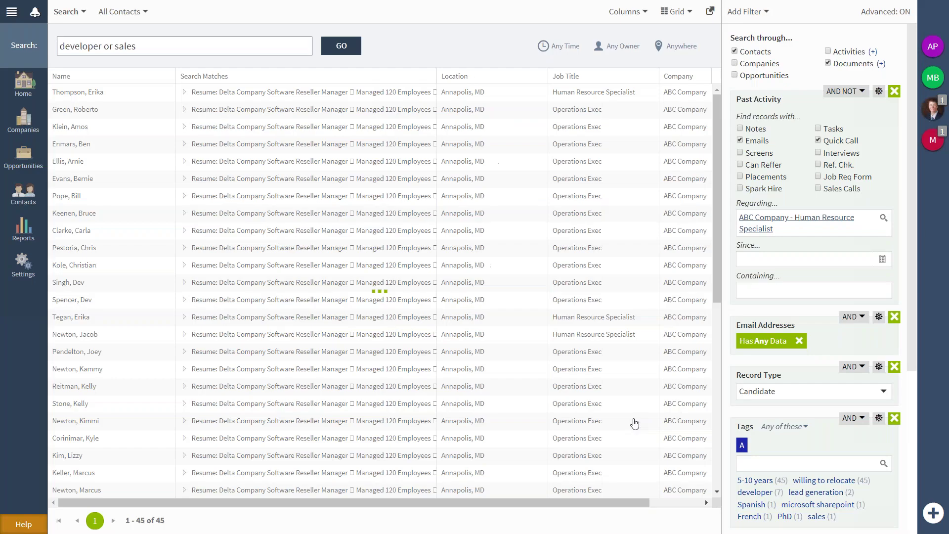
{"action": "left_click", "coordinate": [811, 259]}
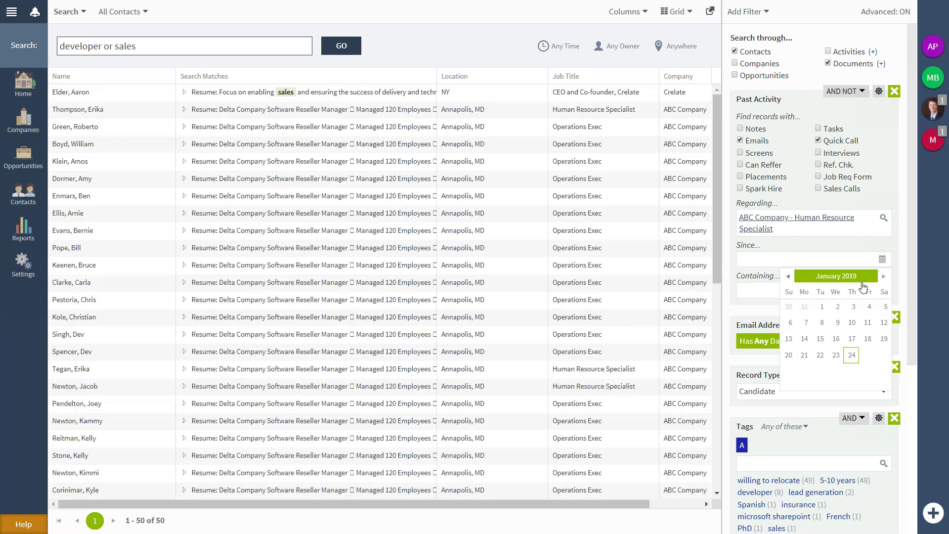
{"action": "left_click", "coordinate": [807, 356]}
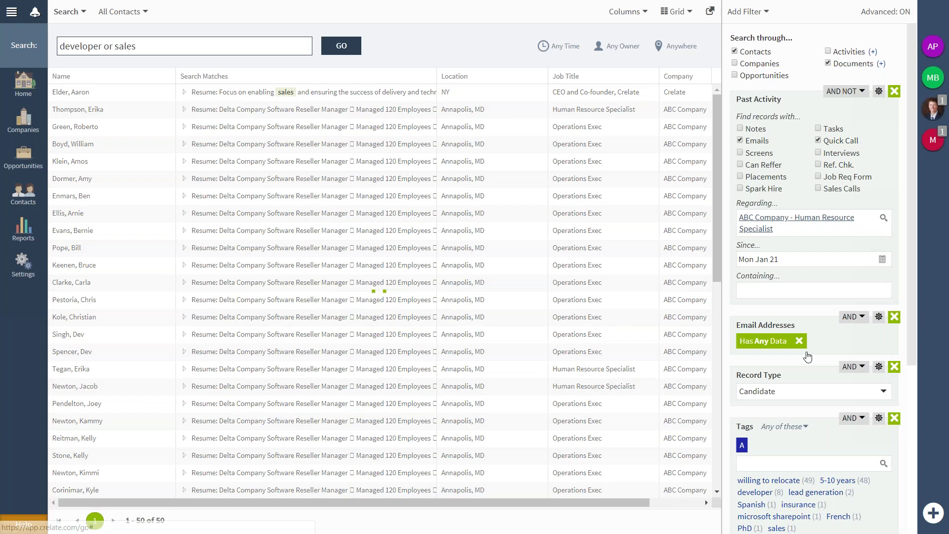
{"action": "left_click", "coordinate": [134, 11]}
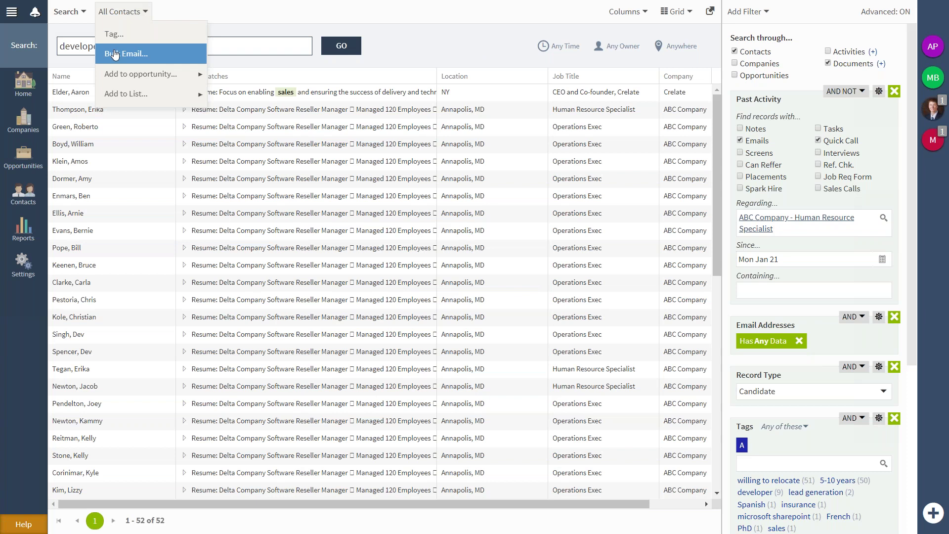
Move the Record Type filter block above the Past Activity filter.
{"action": "left_click", "coordinate": [559, 16]}
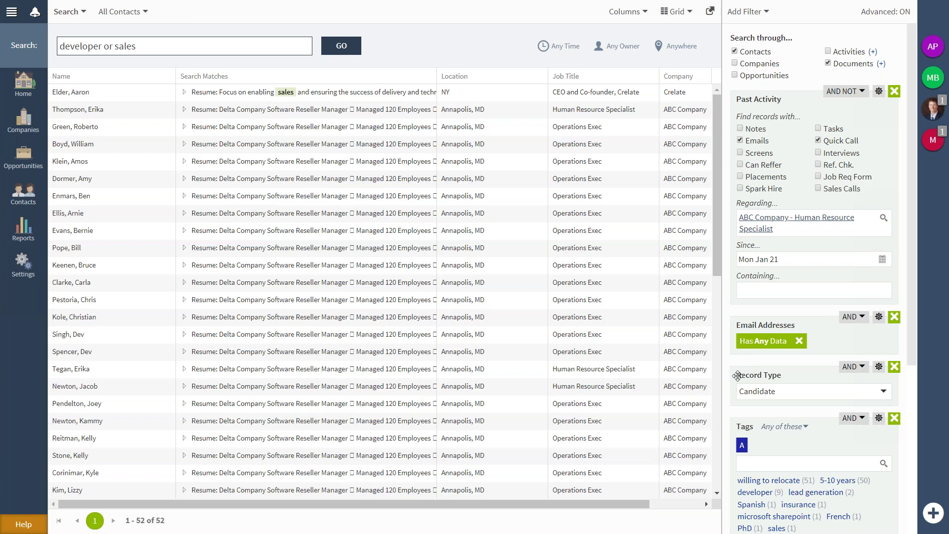
{"action": "left_click_drag", "start_coordinate": [739, 374], "coordinate": [739, 163]}
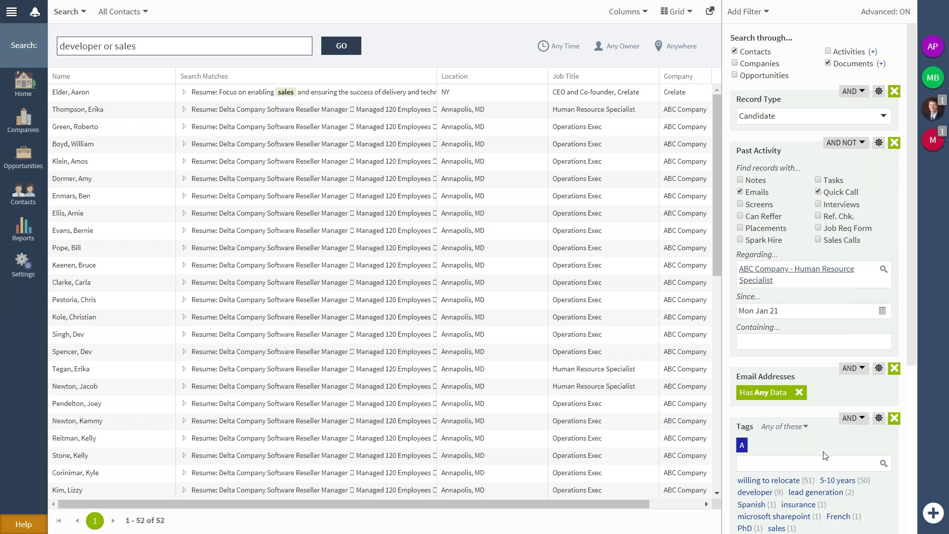
{"action": "scroll", "coordinate": [822, 451], "scroll_direction": "down", "scroll_amount": 3}
Add a second AND NOT Tags filter, require 'willing to relocate' in the first, and open the top result.
{"action": "scroll", "coordinate": [822, 451], "scroll_direction": "up", "scroll_amount": 3}
{"action": "left_click", "coordinate": [748, 11]}
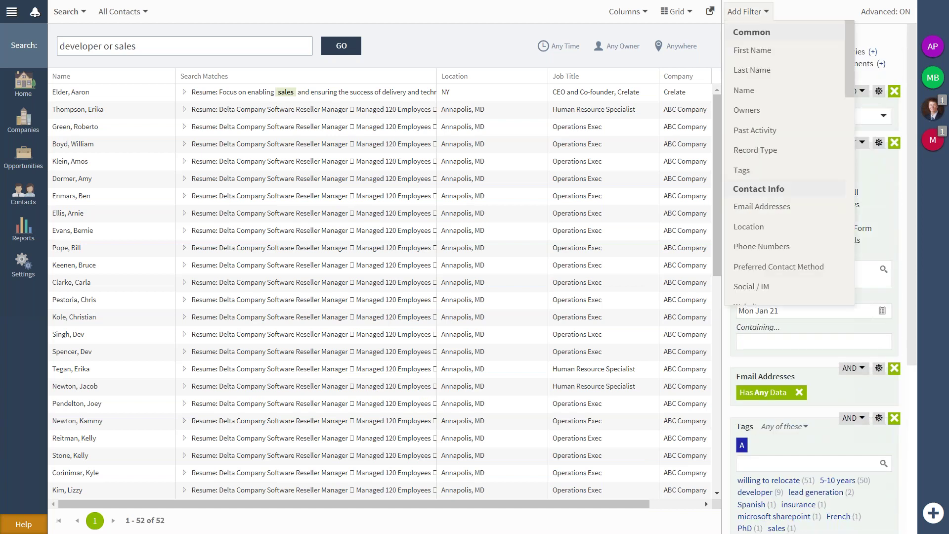
{"action": "left_click", "coordinate": [769, 171]}
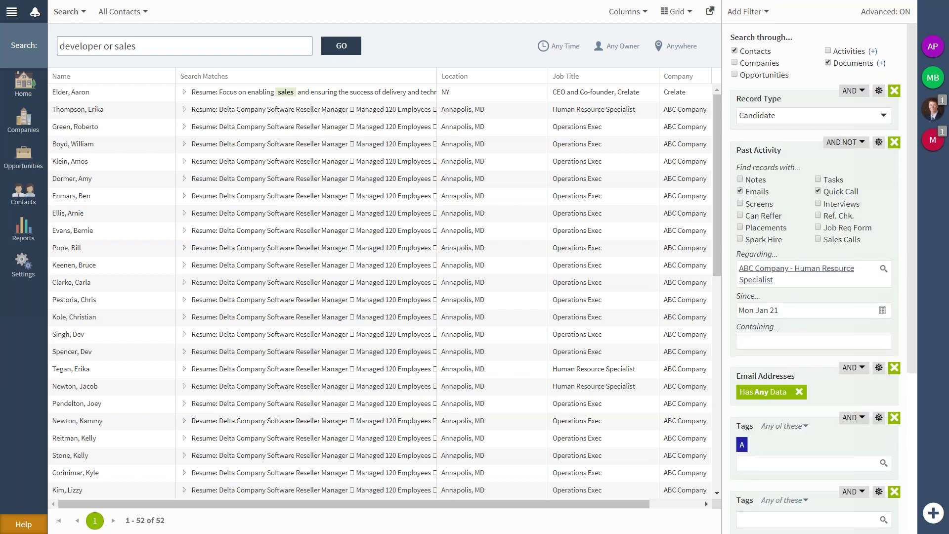
{"action": "scroll", "coordinate": [752, 178], "scroll_direction": "down", "scroll_amount": 5}
{"action": "left_click", "coordinate": [852, 254]}
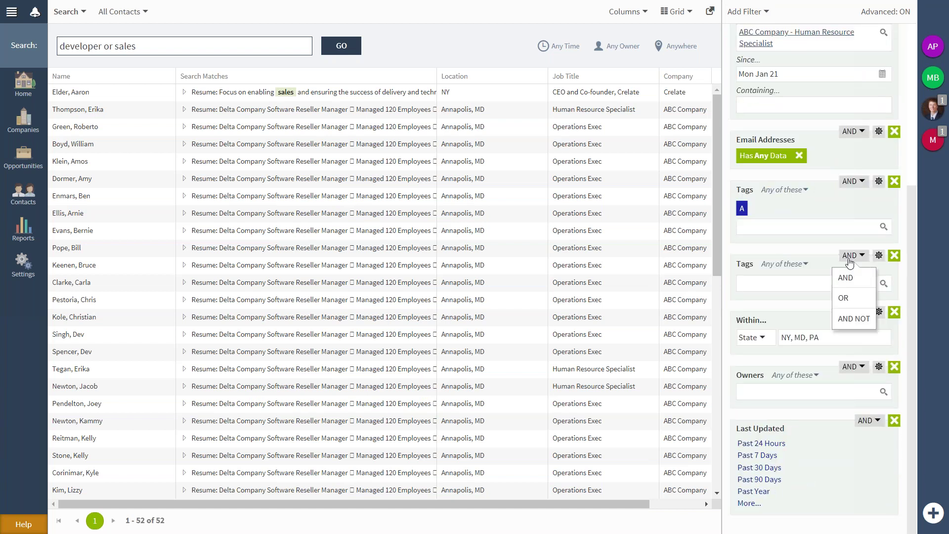
{"action": "left_click", "coordinate": [852, 319]}
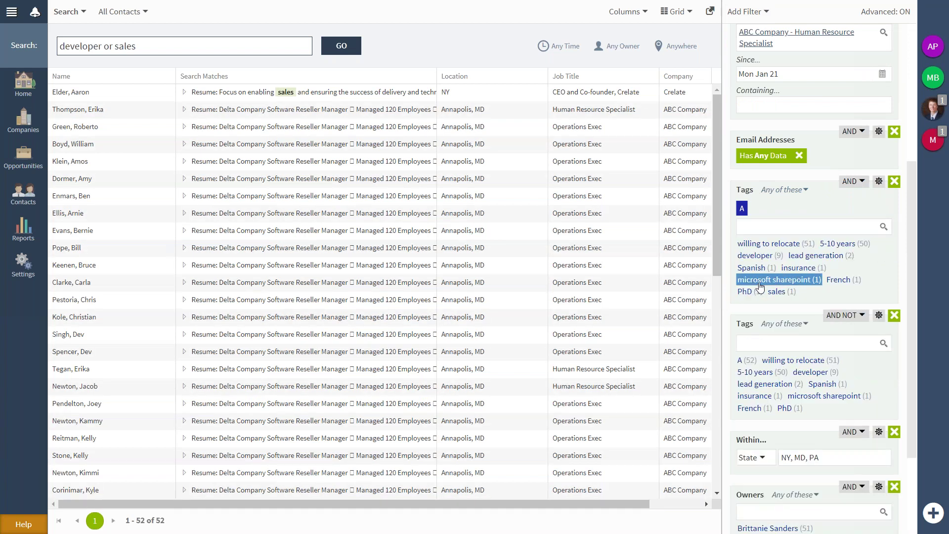
{"action": "left_click", "coordinate": [792, 248]}
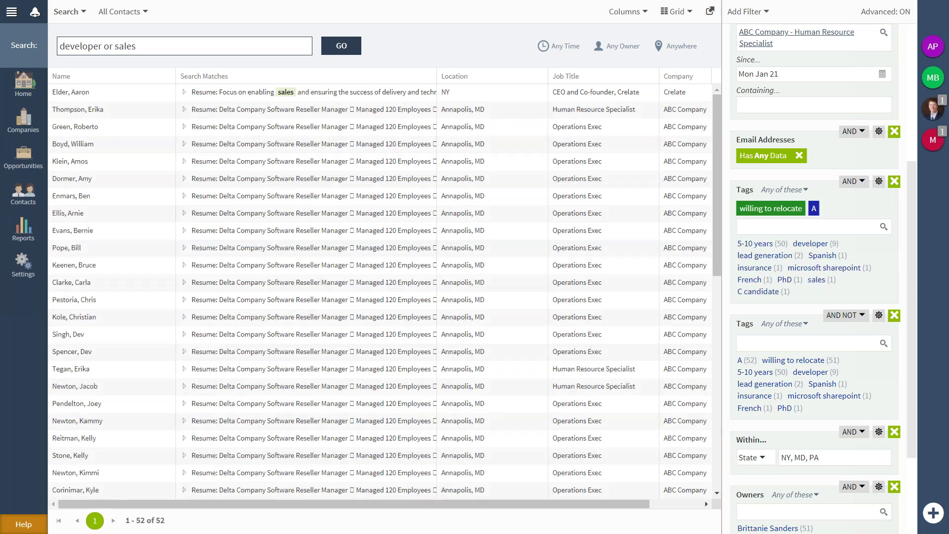
{"action": "left_click", "coordinate": [423, 94]}
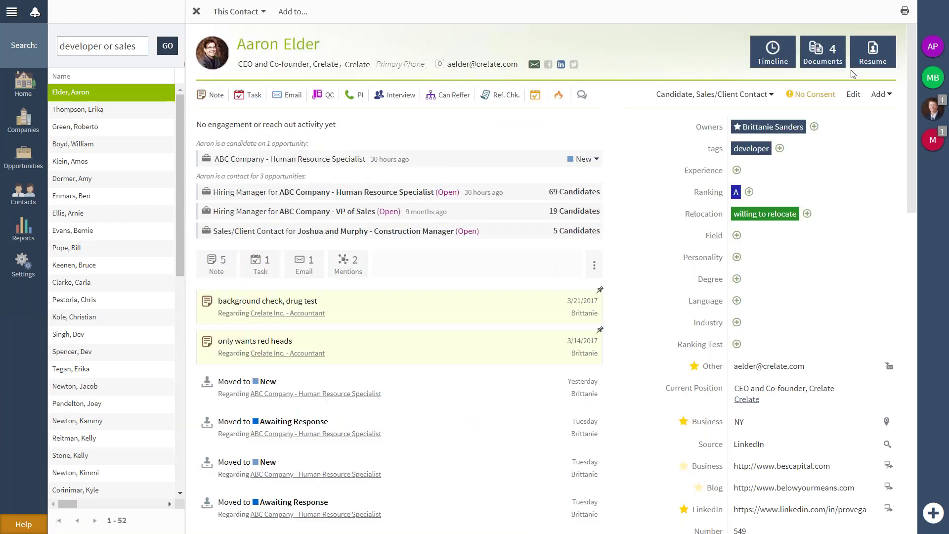
{"action": "left_click", "coordinate": [871, 55]}
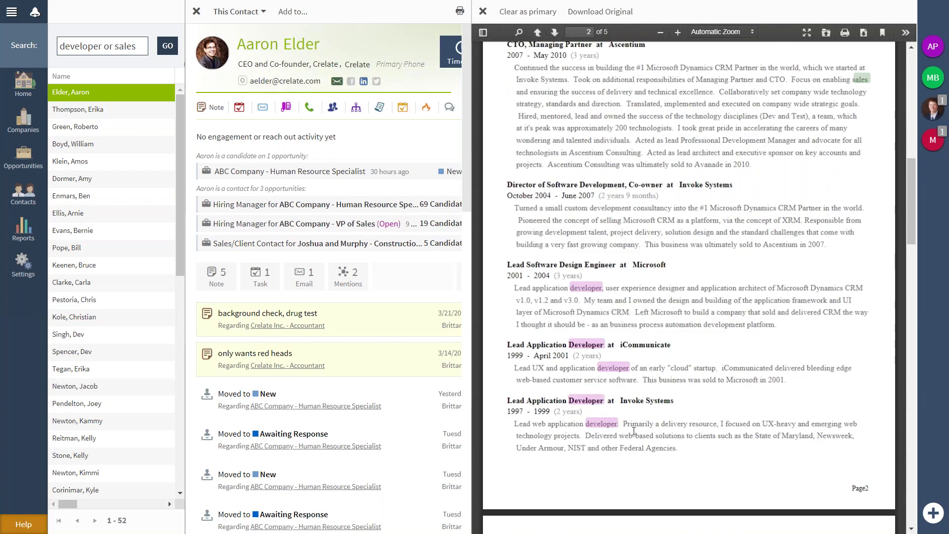
{"action": "scroll", "coordinate": [634, 432], "scroll_direction": "down", "scroll_amount": 3}
{"action": "scroll", "coordinate": [634, 345], "scroll_direction": "up", "scroll_amount": 7}
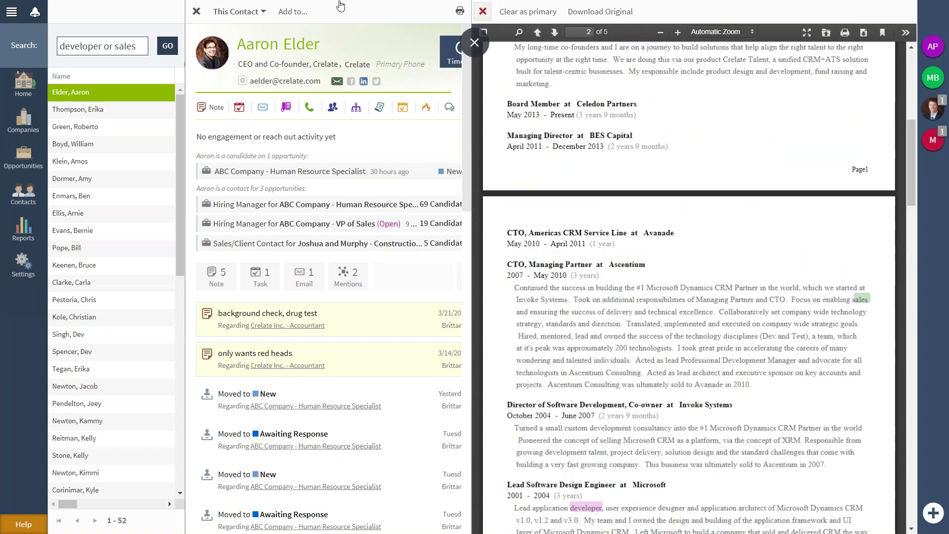
{"action": "left_click", "coordinate": [483, 12]}
Show the results on a map and select the 51-record cluster near Annapolis, MD.
{"action": "left_click", "coordinate": [197, 11]}
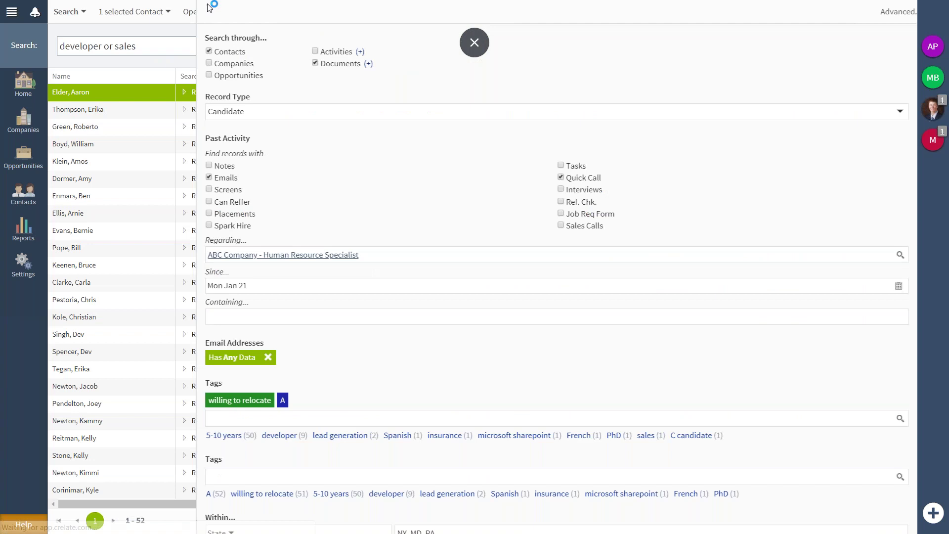
{"action": "left_click", "coordinate": [704, 12]}
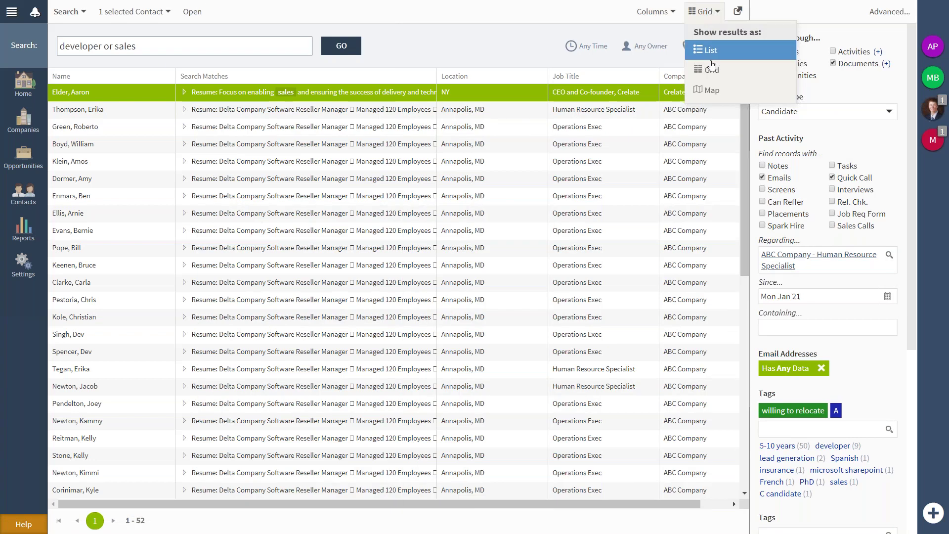
{"action": "left_click", "coordinate": [712, 90]}
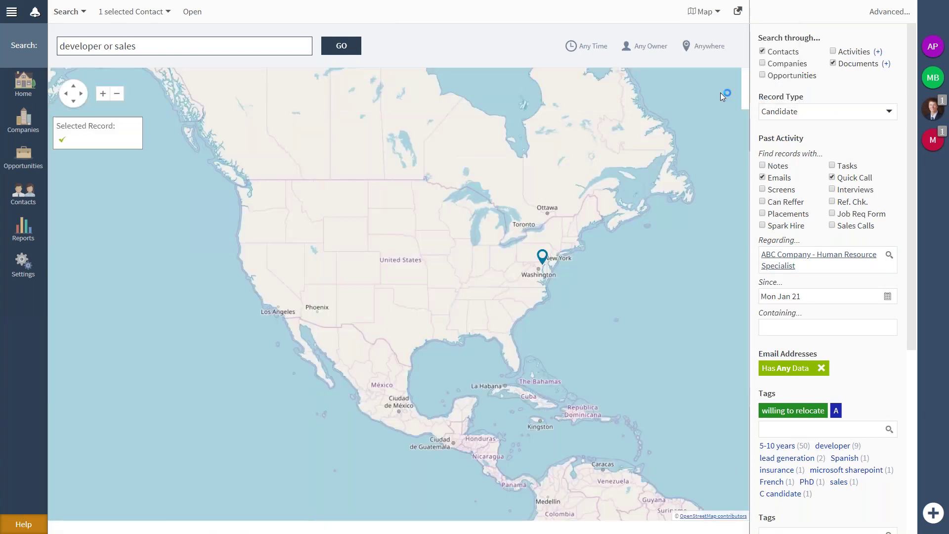
{"action": "mouse_move", "coordinate": [545, 265]}
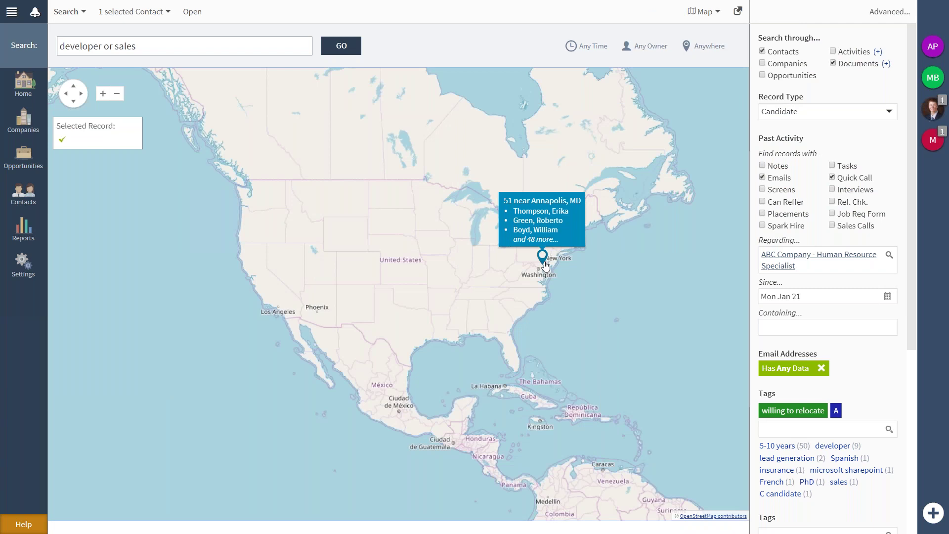
{"action": "left_click", "coordinate": [543, 262]}
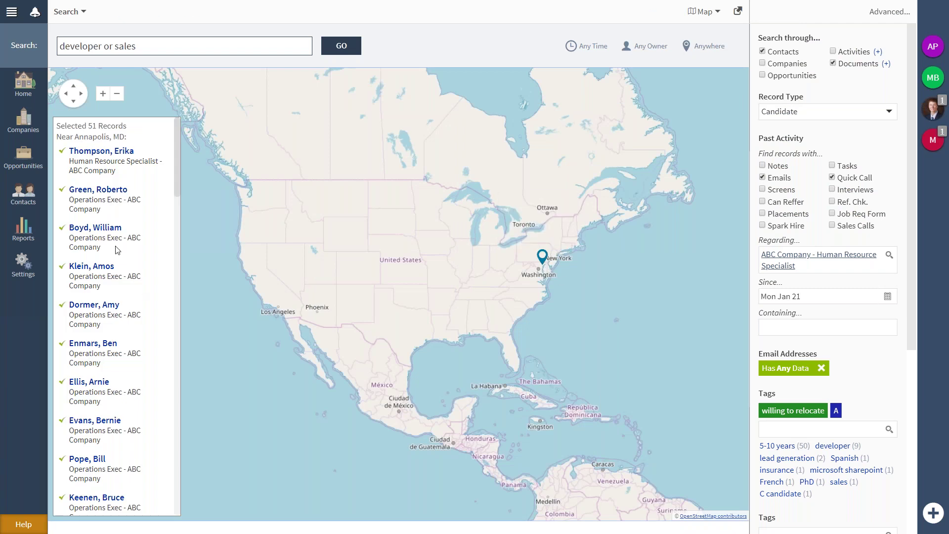
Preview four Annapolis contacts from the side list, then close the contact panel.
{"action": "left_click", "coordinate": [94, 151]}
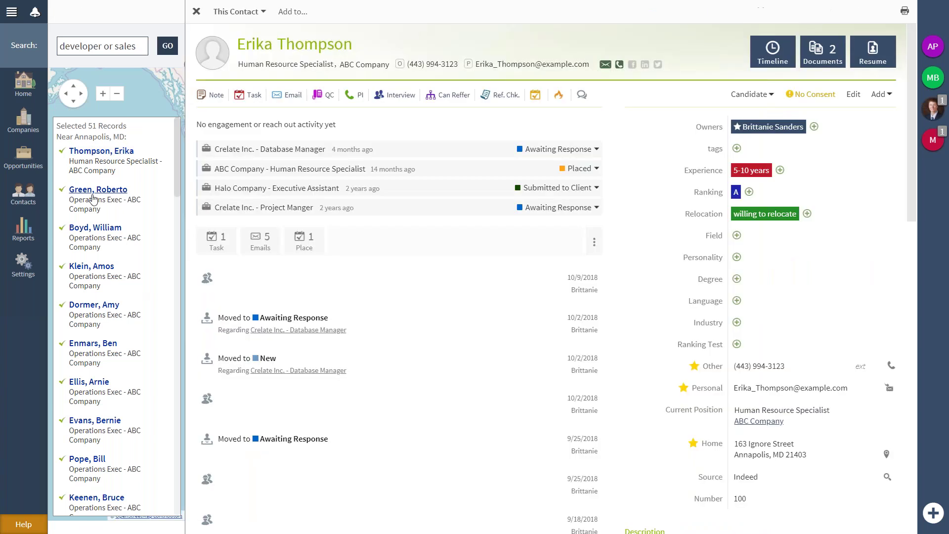
{"action": "left_click", "coordinate": [98, 189]}
{"action": "left_click", "coordinate": [97, 228]}
{"action": "left_click", "coordinate": [93, 267]}
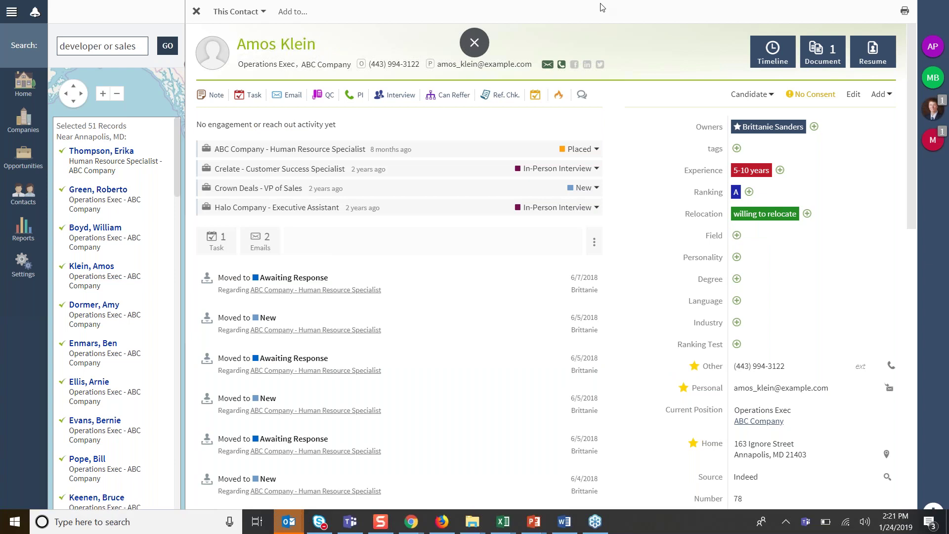
{"action": "left_click", "coordinate": [201, 17]}
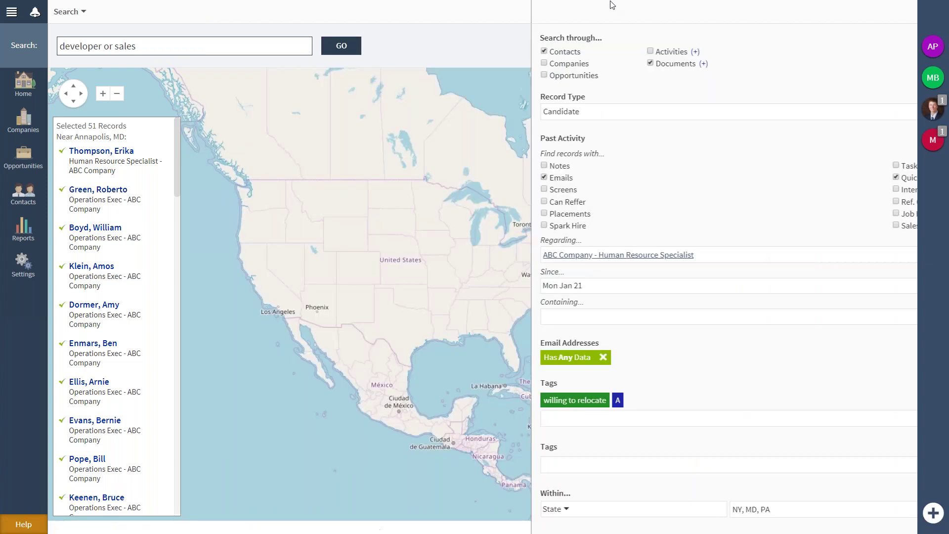
Switch the results back to List layout, then reset everything with Start Over.
{"action": "left_click", "coordinate": [713, 18]}
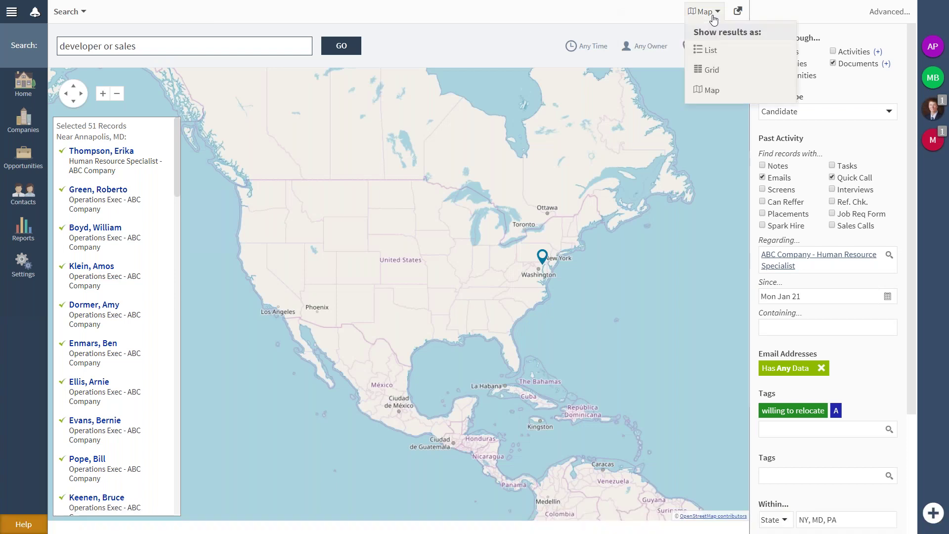
{"action": "left_click", "coordinate": [722, 51]}
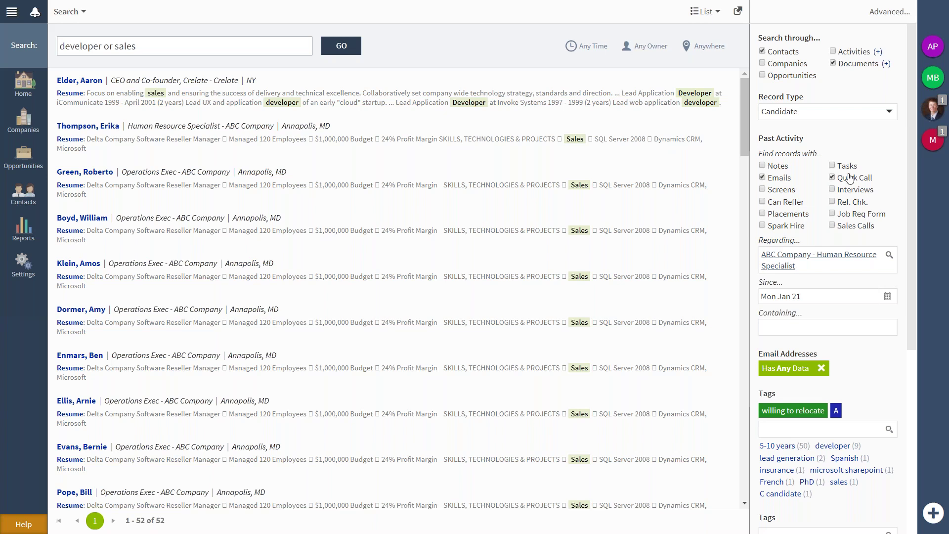
{"action": "left_click", "coordinate": [813, 115]}
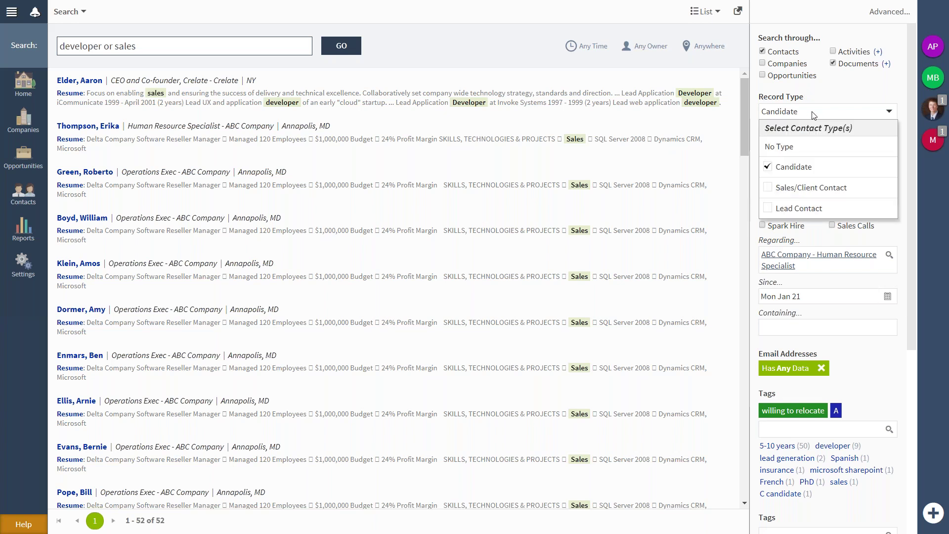
{"action": "left_click", "coordinate": [837, 90]}
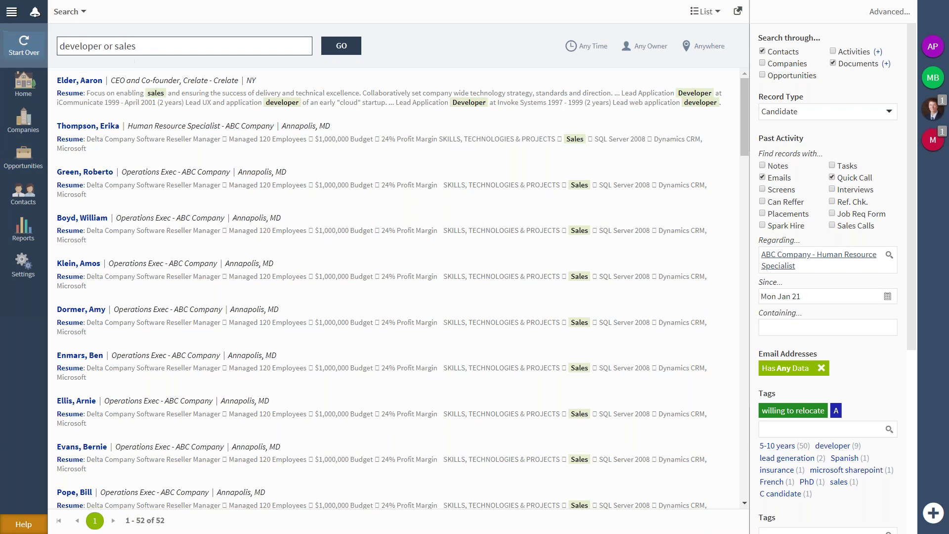
{"action": "left_click", "coordinate": [27, 51]}
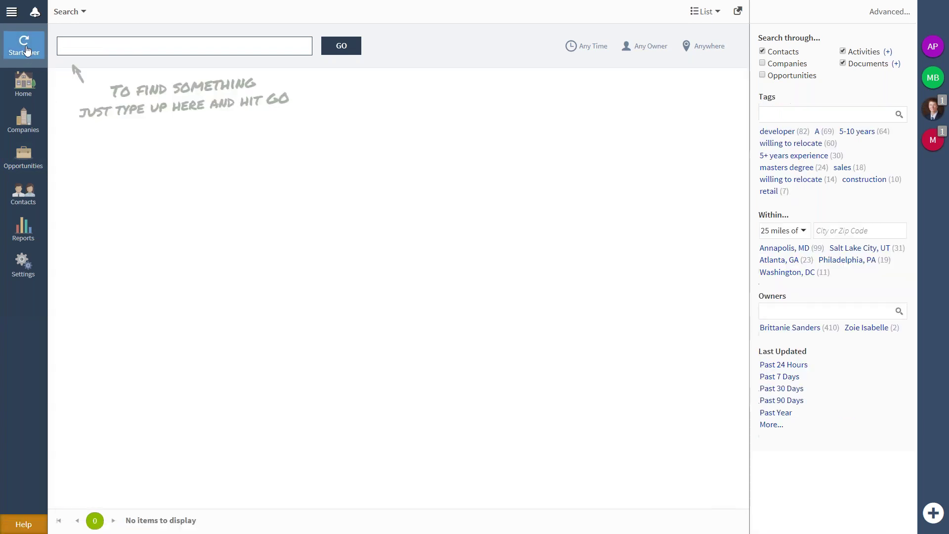
Turn advanced search back on and add a Record Type filter set to Candidate.
{"action": "left_click", "coordinate": [899, 16]}
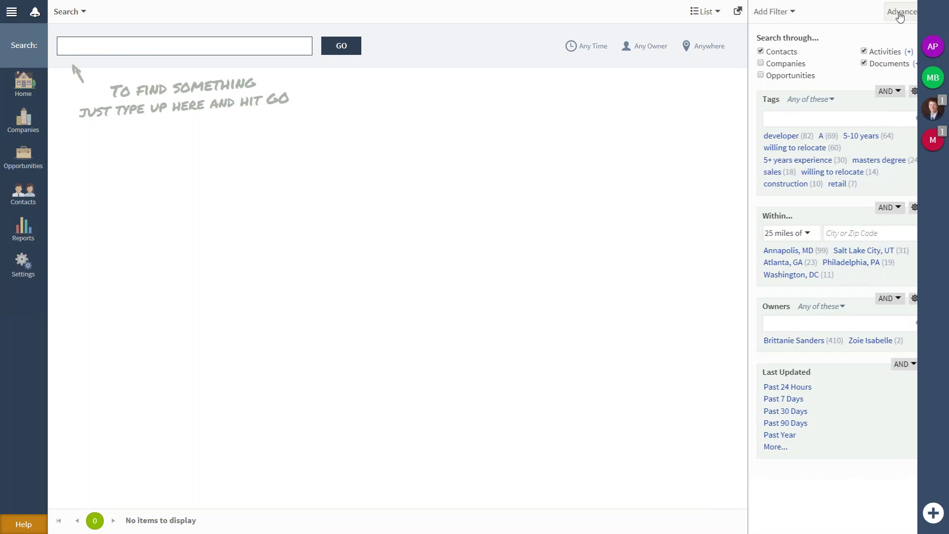
{"action": "left_click", "coordinate": [755, 11]}
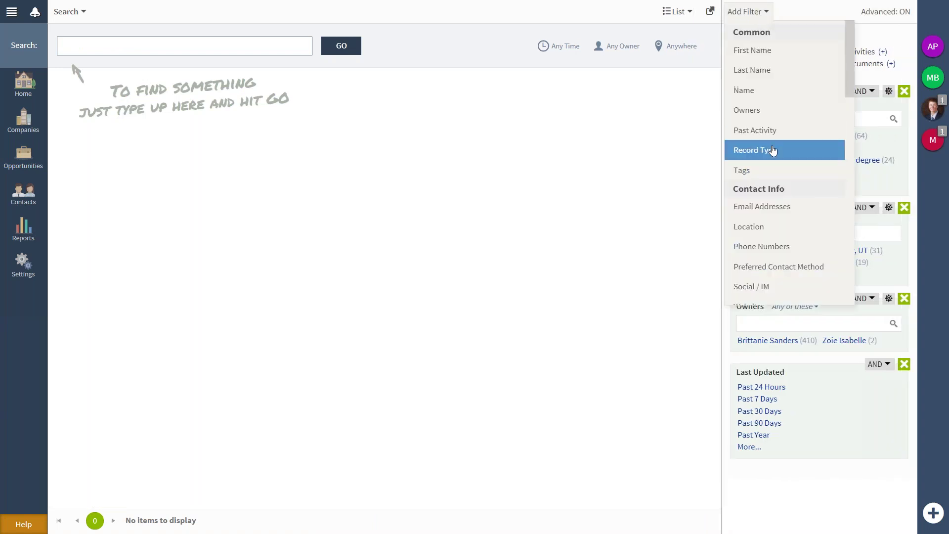
{"action": "left_click", "coordinate": [772, 151]}
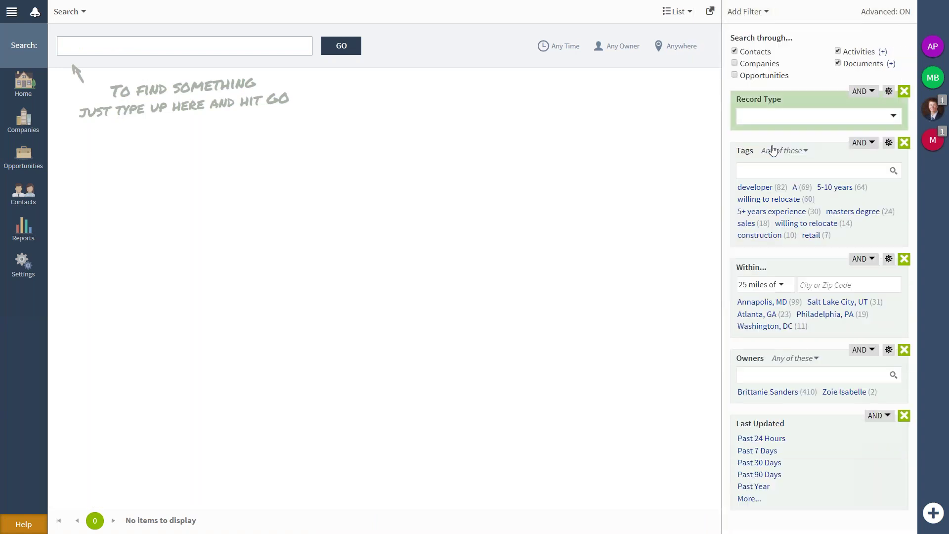
{"action": "left_click", "coordinate": [893, 116]}
{"action": "left_click", "coordinate": [859, 172]}
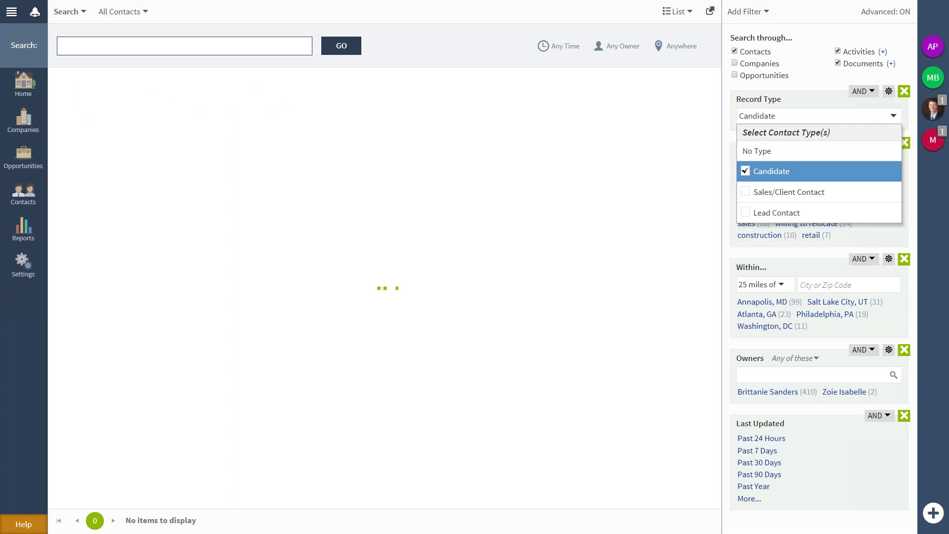
Save the Candidate search as 'candidates' and load it from Saved Searches (401 contacts).
{"action": "left_click", "coordinate": [81, 12]}
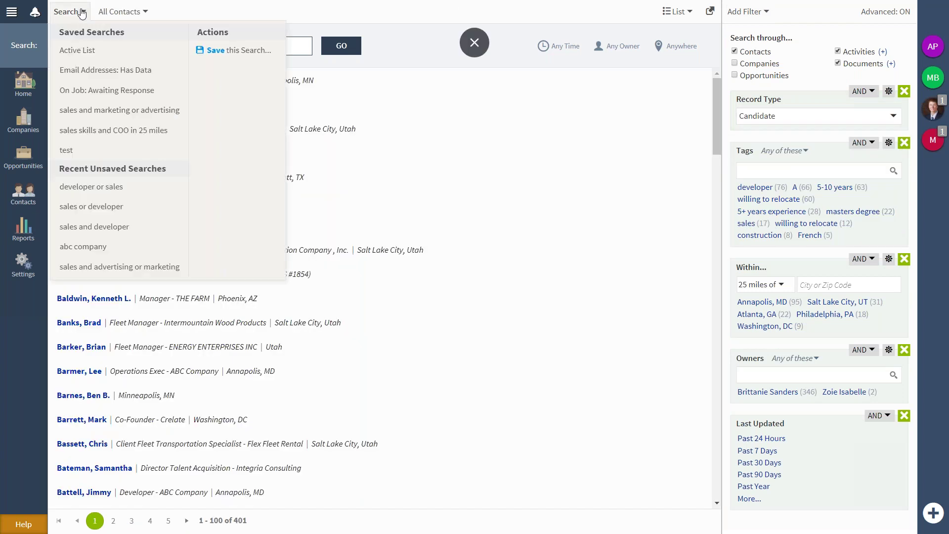
{"action": "left_click", "coordinate": [228, 57]}
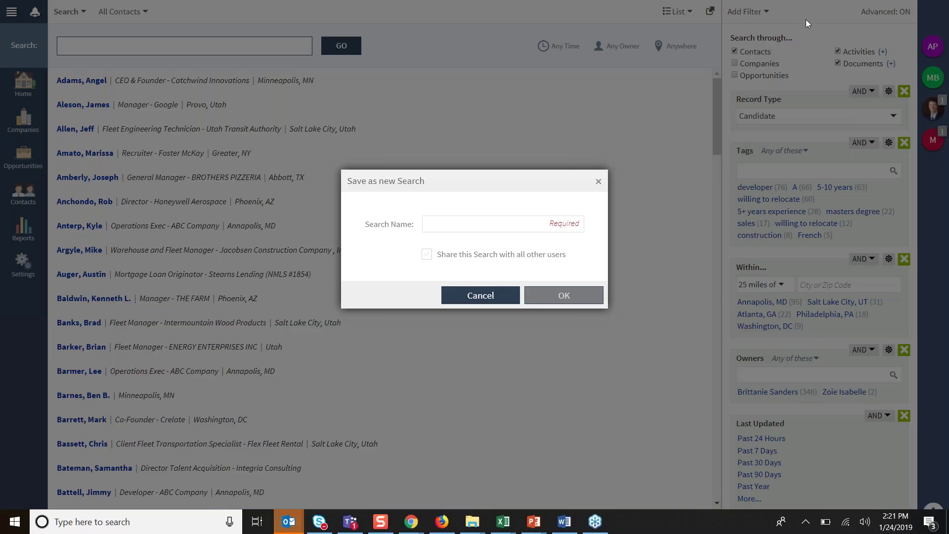
{"action": "left_click", "coordinate": [461, 225]}
{"action": "type", "text": "candidates"}
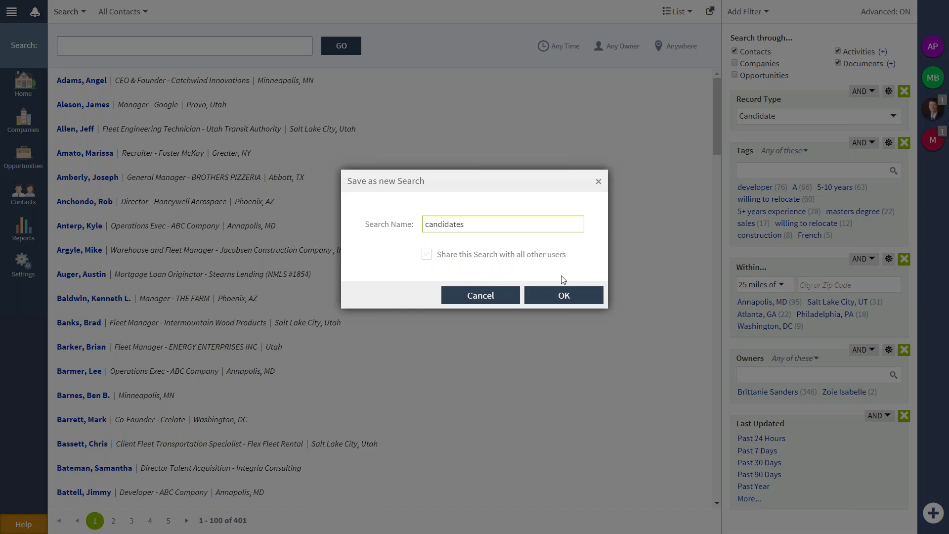
{"action": "left_click", "coordinate": [569, 295]}
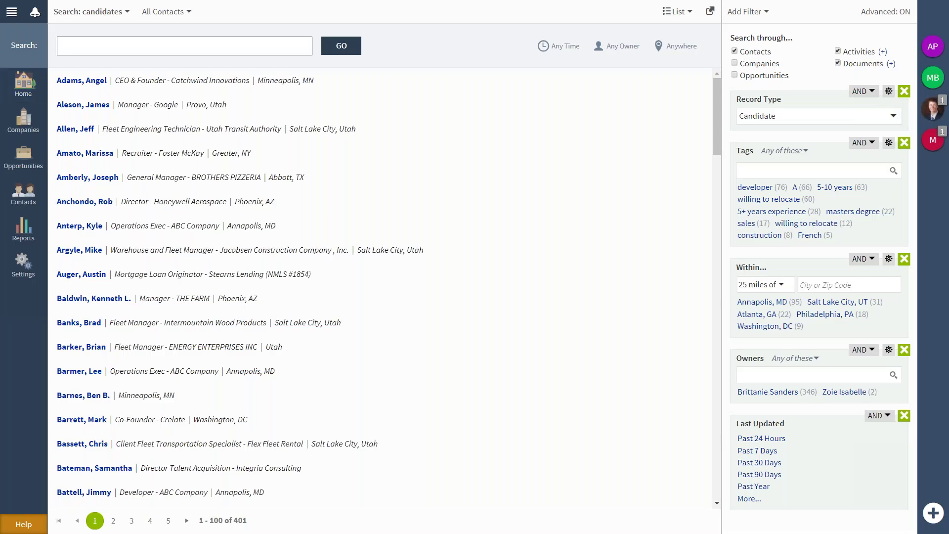
{"action": "left_click", "coordinate": [85, 12]}
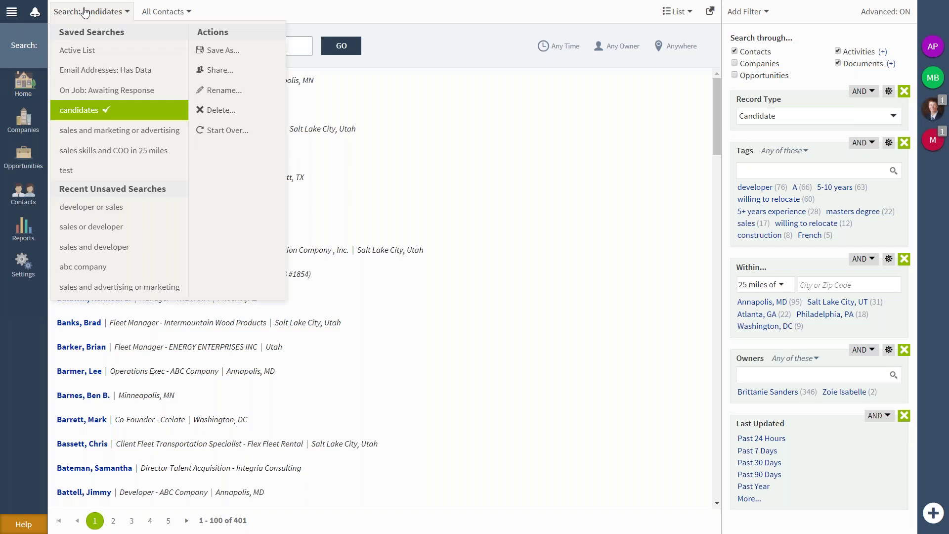
{"action": "left_click", "coordinate": [83, 111]}
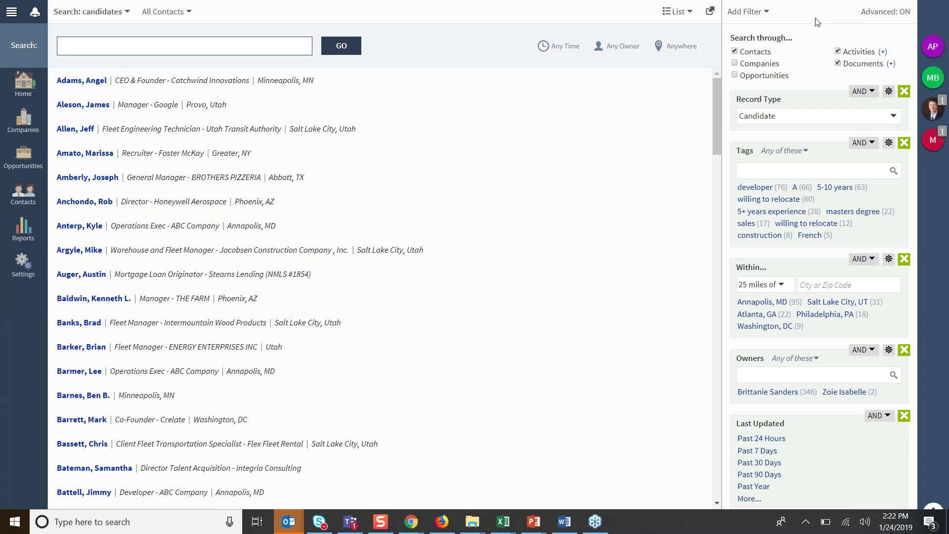
Browse the Add Filter field list down to the date fields.
{"action": "left_click", "coordinate": [768, 15]}
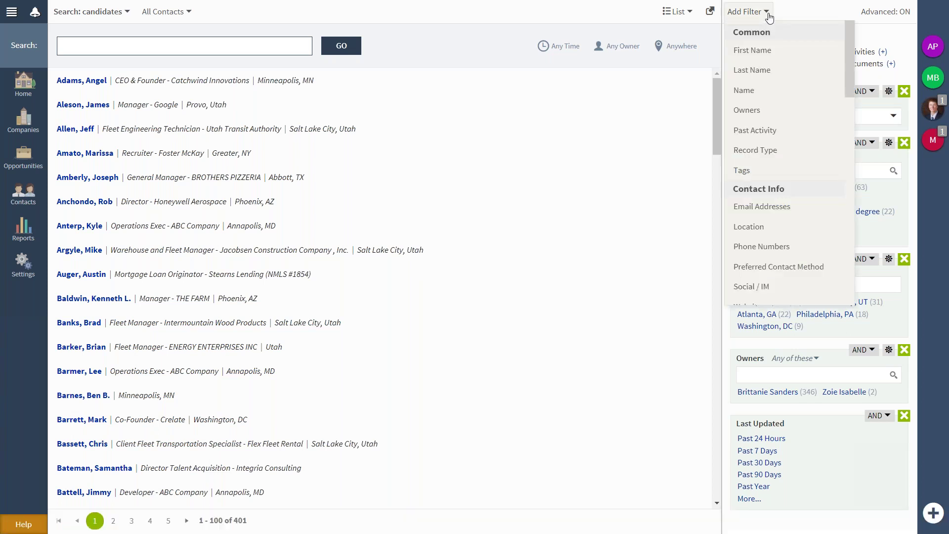
{"action": "scroll", "coordinate": [798, 142], "scroll_direction": "down", "scroll_amount": 9}
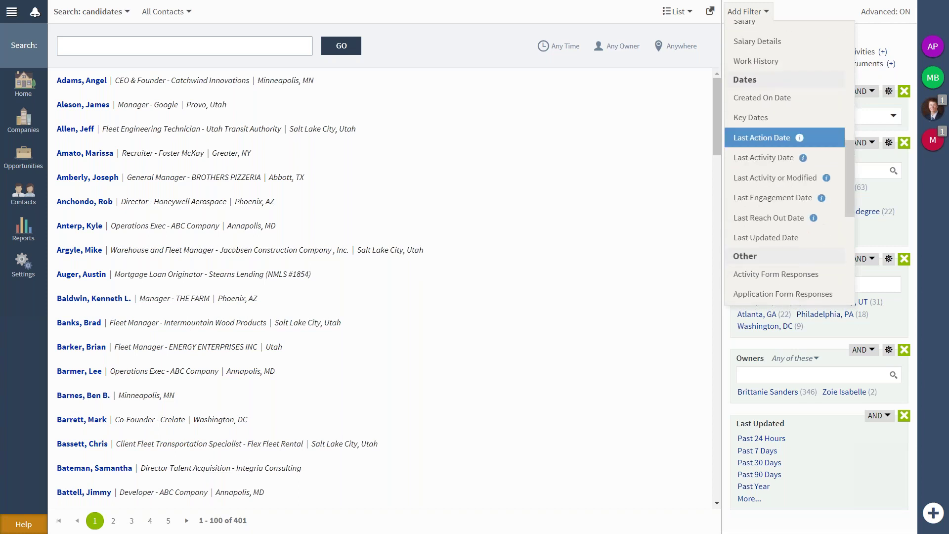
{"action": "scroll", "coordinate": [786, 138], "scroll_direction": "down", "scroll_amount": 1}
{"action": "scroll", "coordinate": [796, 141], "scroll_direction": "down", "scroll_amount": 1}
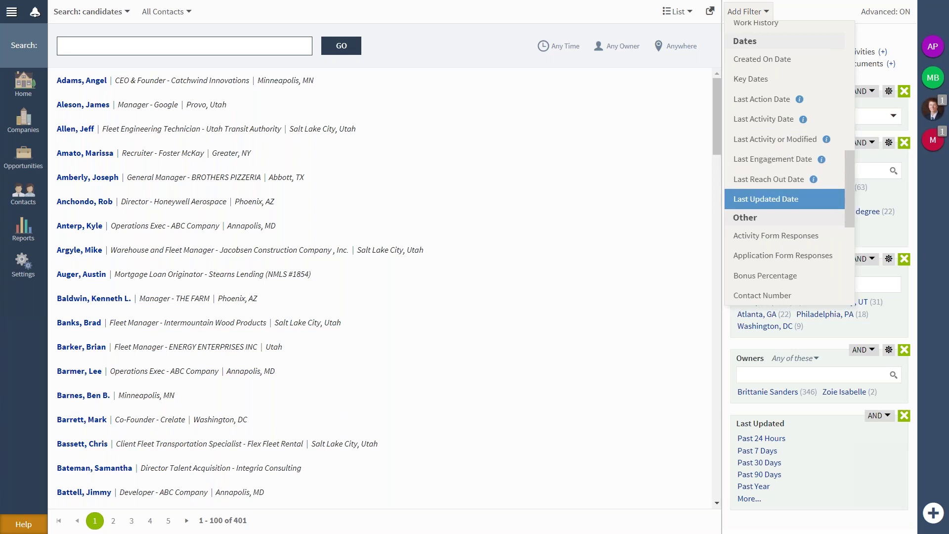
Close the field list without adding a filter and bring up the 'Crelate Date Fields' slide.
{"action": "left_click", "coordinate": [665, 364]}
{"action": "left_click", "coordinate": [663, 359]}
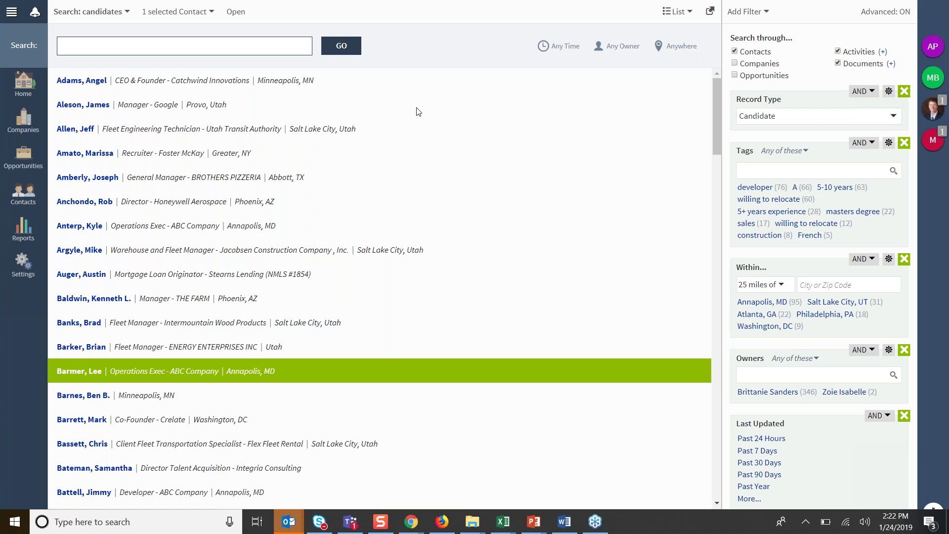
{"action": "key", "text": "alt+Tab"}
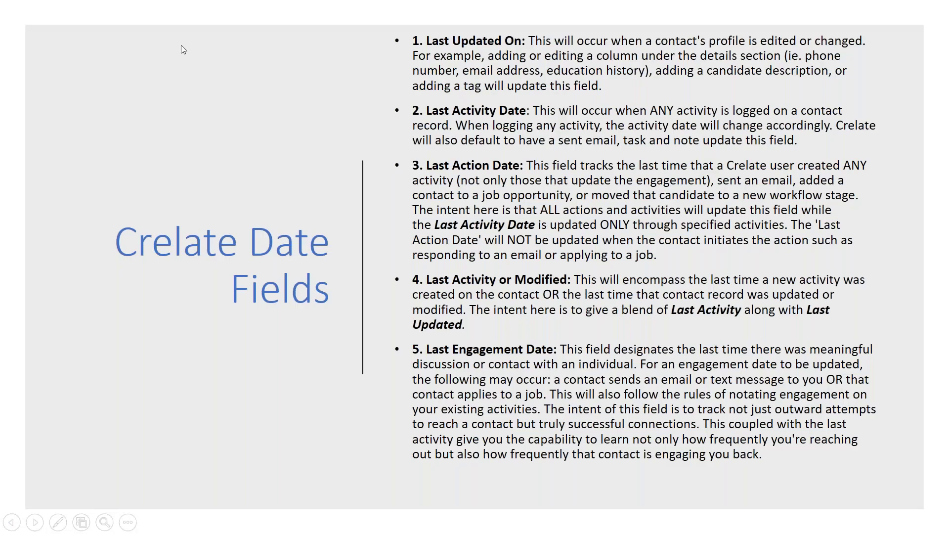
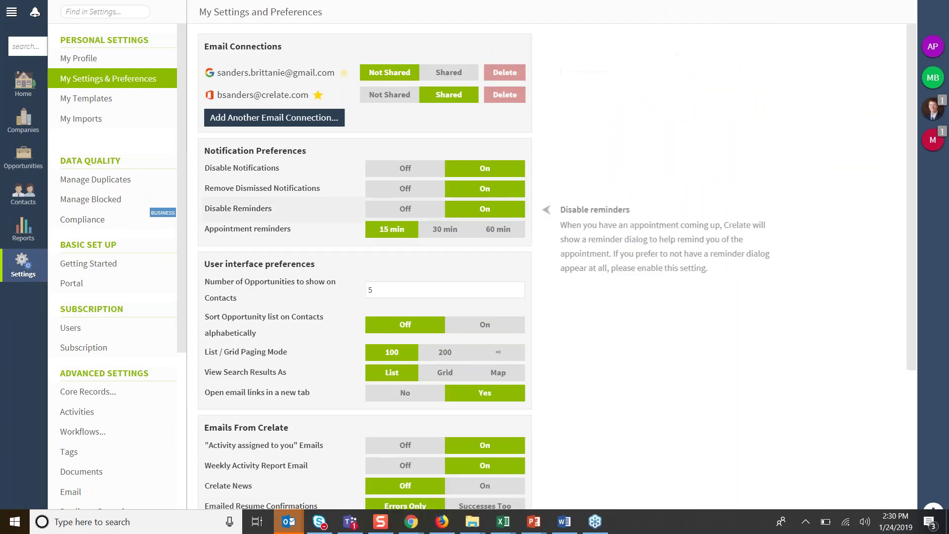
Scroll through the My Settings and Preferences page to check the 100-records paging setting.
{"action": "scroll", "coordinate": [557, 267], "scroll_direction": "down", "scroll_amount": 4}
{"action": "scroll", "coordinate": [558, 266], "scroll_direction": "up", "scroll_amount": 1}
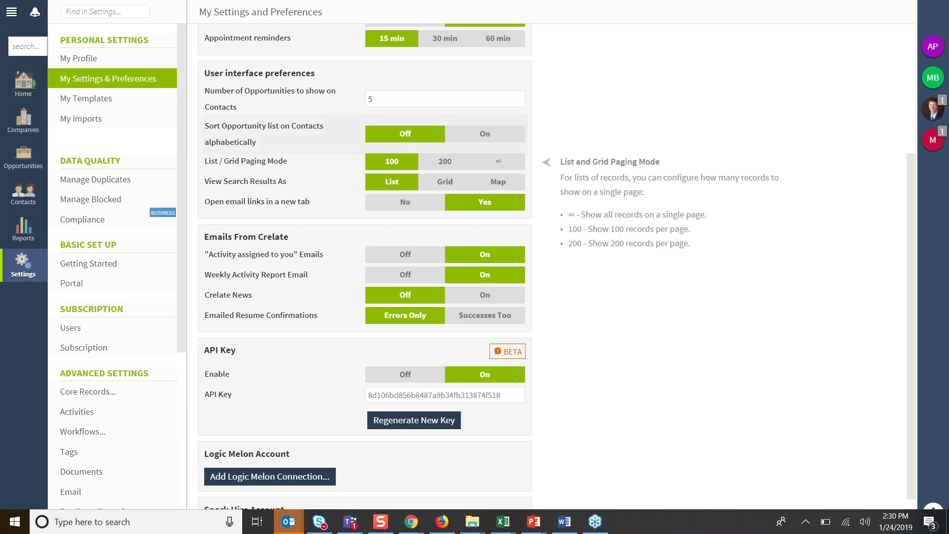
Go to Home and open the candidates search listing all 401 contacts.
{"action": "left_click", "coordinate": [24, 74]}
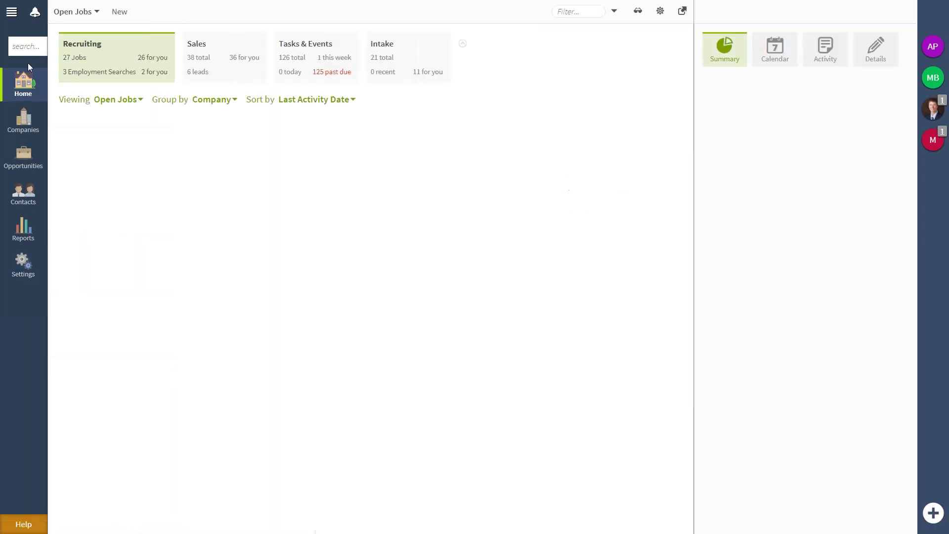
{"action": "left_click", "coordinate": [27, 47]}
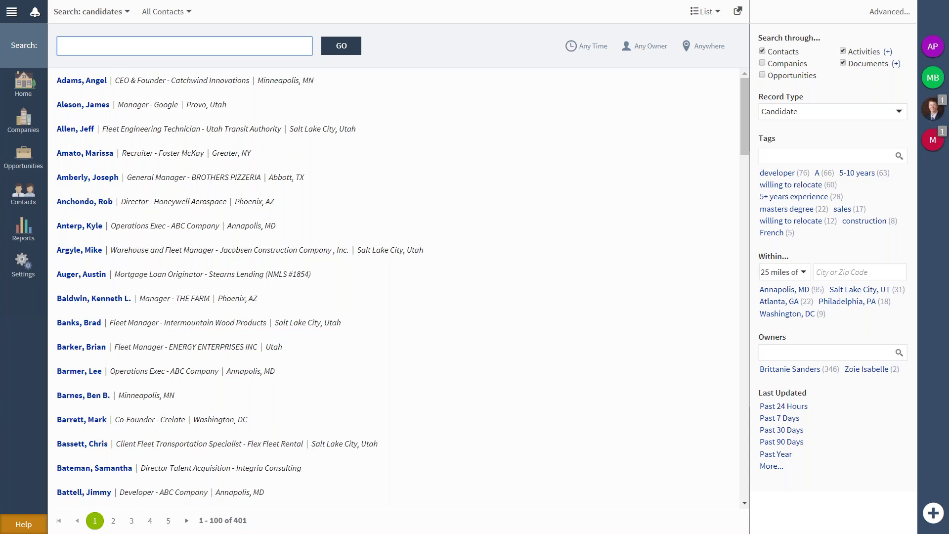
Search candidates for fleet manager, then rerun it as a quoted exact phrase.
{"action": "type", "text": "fleet manager"}
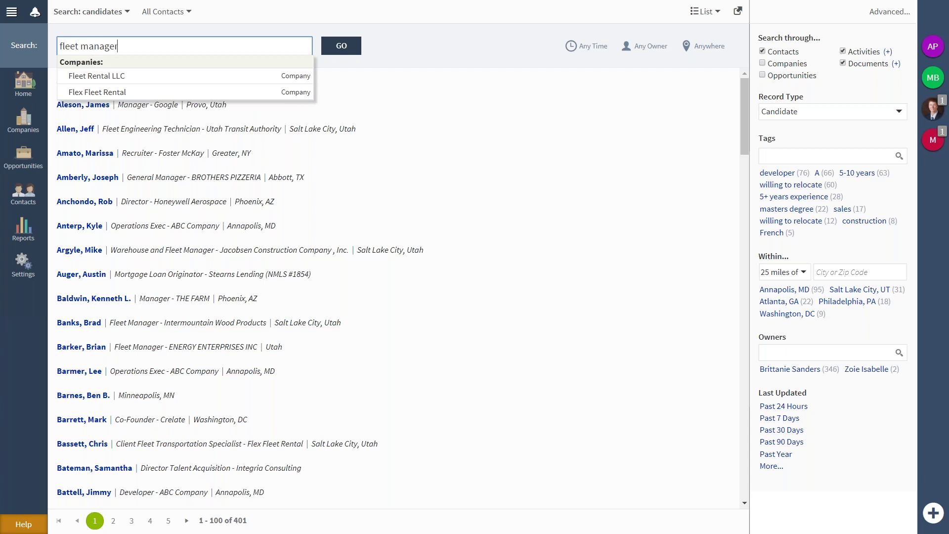
{"action": "key", "text": "Return"}
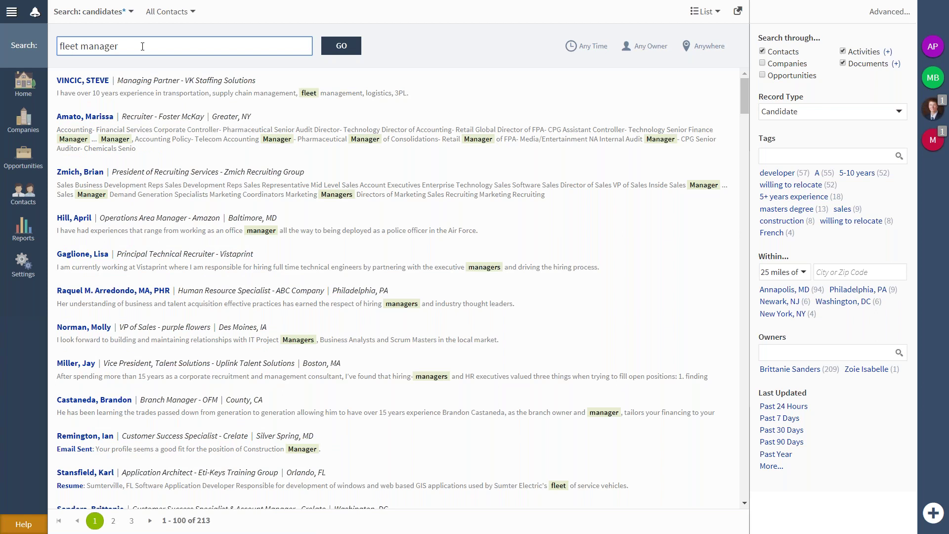
{"action": "type", "text": "\""}
{"action": "type", "text": "\""}
{"action": "key", "text": "Return"}
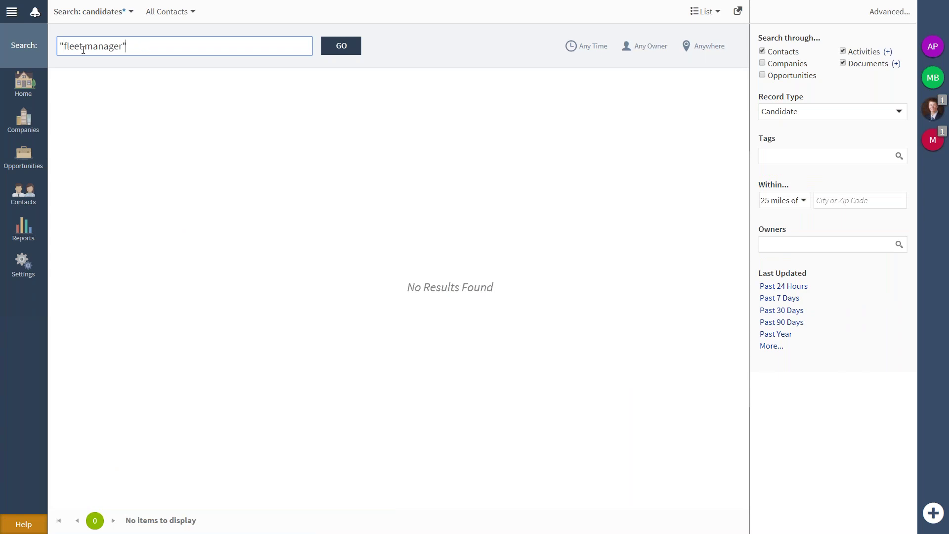
Remove the quotes and rerun the fleet manager search, returning 213 contacts.
{"action": "key", "text": "BackSpace"}
{"action": "left_click", "coordinate": [64, 48]}
{"action": "key", "text": "BackSpace"}
{"action": "key", "text": "Return"}
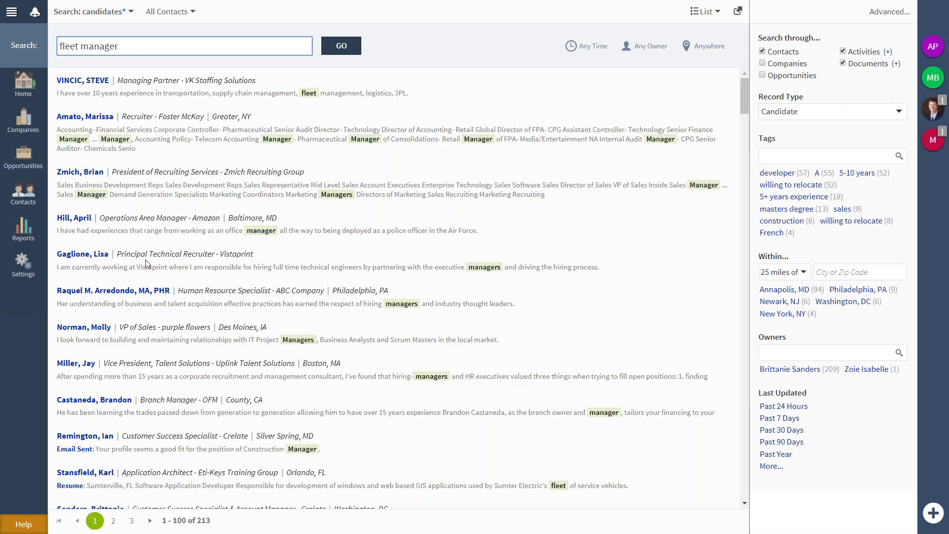
{"action": "scroll", "coordinate": [147, 263], "scroll_direction": "down", "scroll_amount": 2}
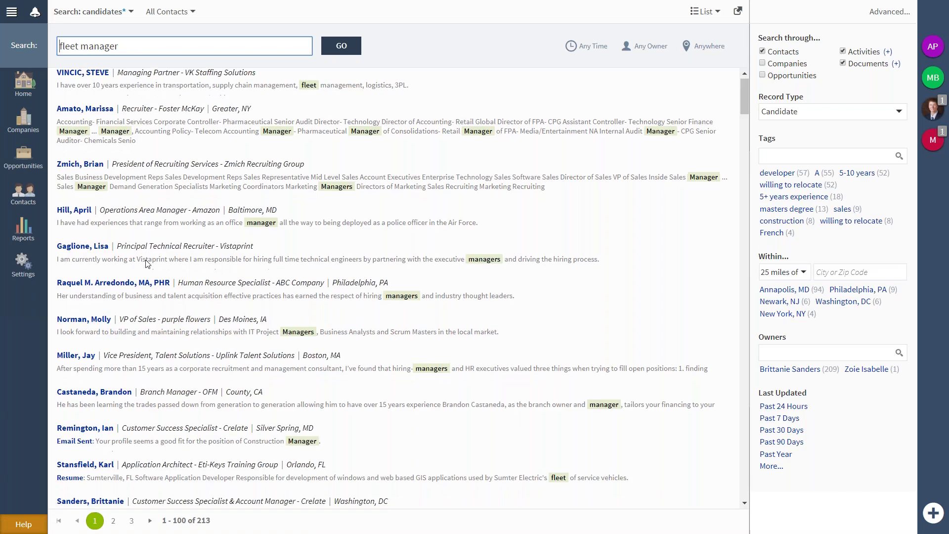
{"action": "scroll", "coordinate": [147, 263], "scroll_direction": "down", "scroll_amount": 1}
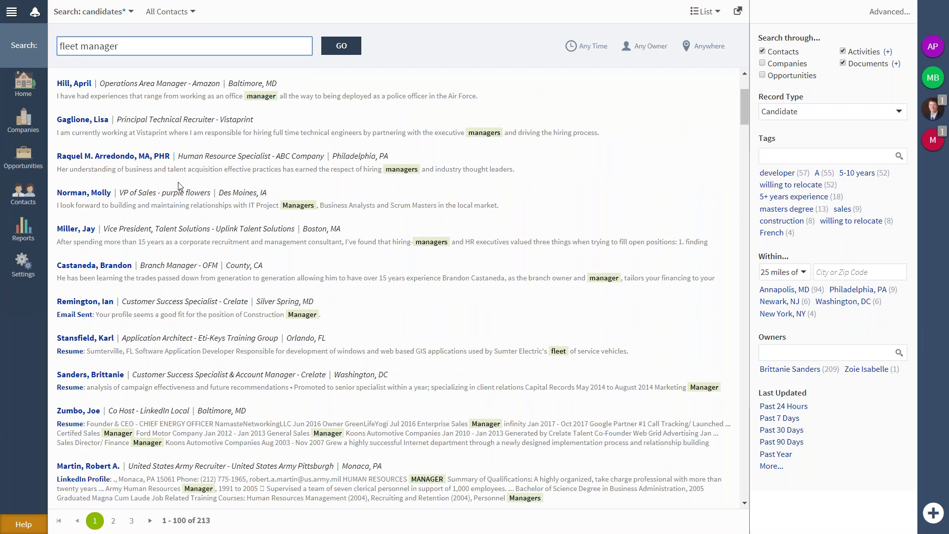
Replace the search term with the quoted phrase "vice president" and run it.
{"action": "triple_click", "coordinate": [124, 47]}
{"action": "type", "text": "vice president\""}
{"action": "key", "text": "Home"}
{"action": "type", "text": "\""}
{"action": "key", "text": "Return"}
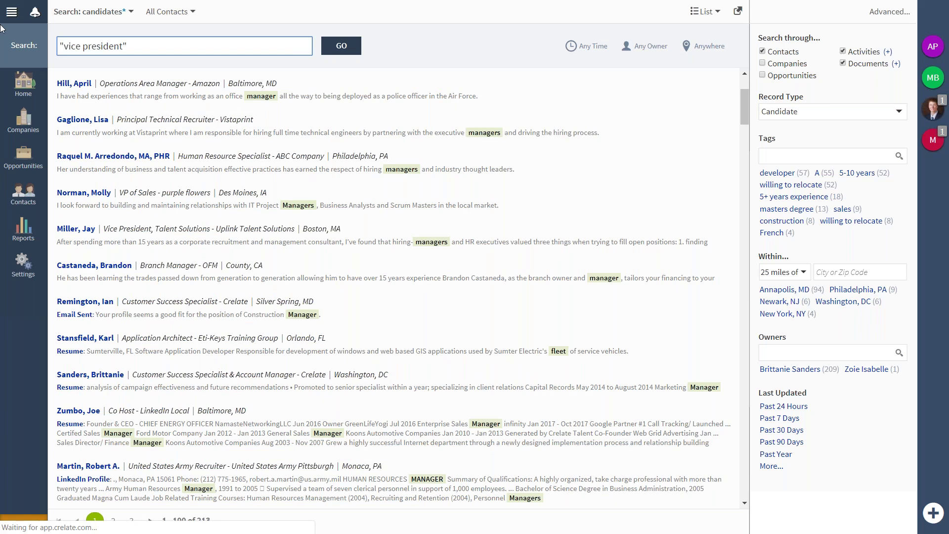
Adjust the quotes around vice president, deleting the extra leading and trailing quotes.
{"action": "left_click", "coordinate": [138, 51]}
{"action": "type", "text": "\""}
{"action": "key", "text": "Left"}
{"action": "key", "text": "Left"}
{"action": "key", "text": "Left"}
{"action": "key", "text": "Left"}
{"action": "key", "text": "Left"}
{"action": "key", "text": "Left"}
{"action": "key", "text": "Left"}
{"action": "key", "text": "Left"}
{"action": "type", "text": "\""}
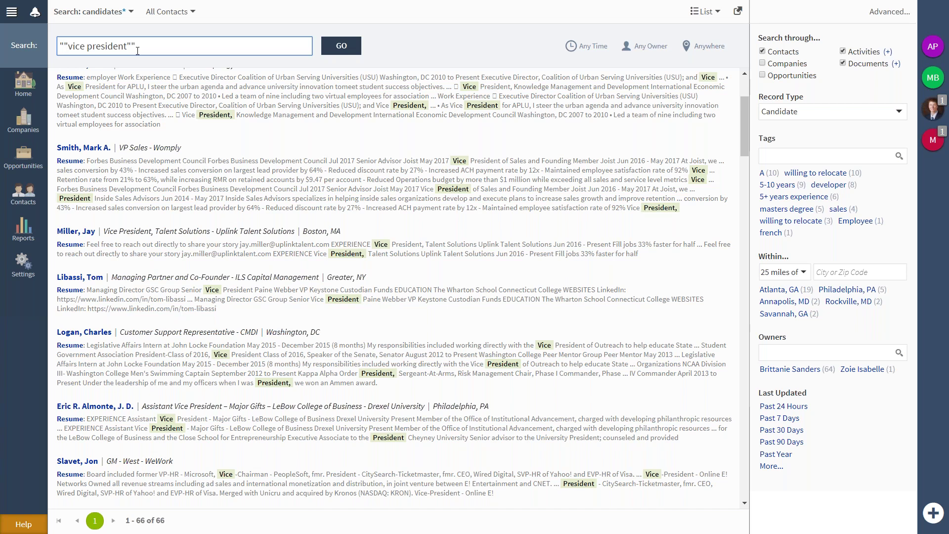
{"action": "key", "text": "BackSpace"}
{"action": "key", "text": "BackSpace"}
Search for "C#" and switch the results to the grid table view.
{"action": "left_click_drag", "start_coordinate": [126, 46], "coordinate": [63, 47]}
{"action": "key", "text": "BackSpace"}
{"action": "type", "text": "C#\"\""}
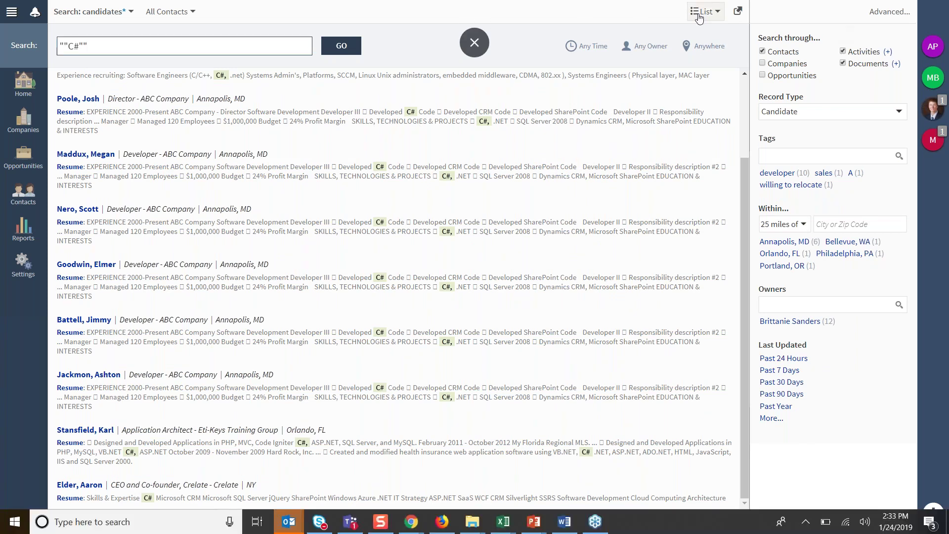
{"action": "left_click", "coordinate": [699, 15]}
{"action": "left_click", "coordinate": [701, 48]}
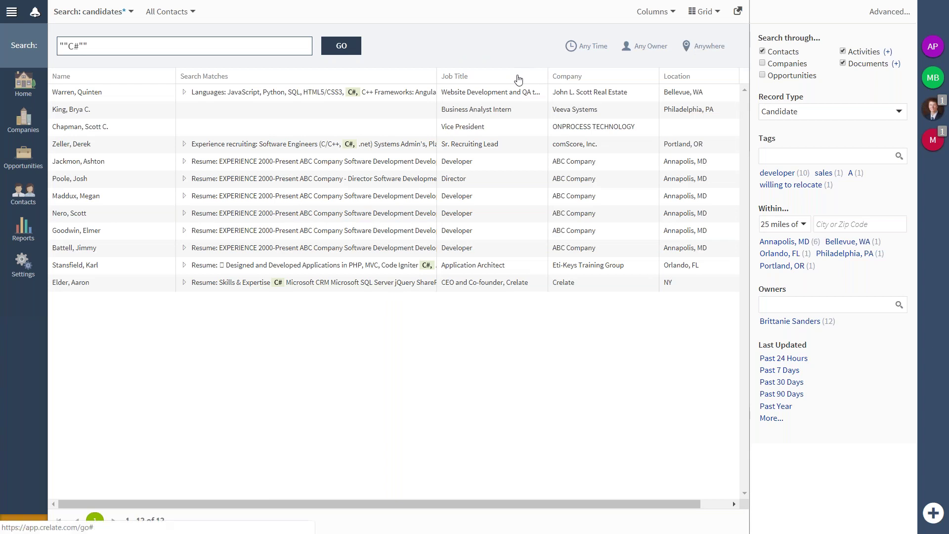
Sort the grid by Job Title, Company and Location, cycling each column's sort order.
{"action": "left_click", "coordinate": [516, 75]}
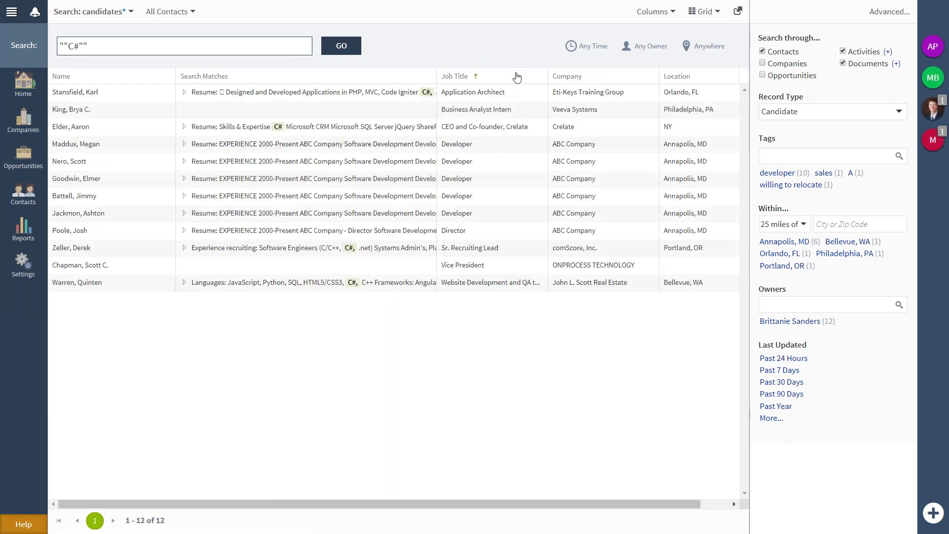
{"action": "left_click", "coordinate": [516, 77]}
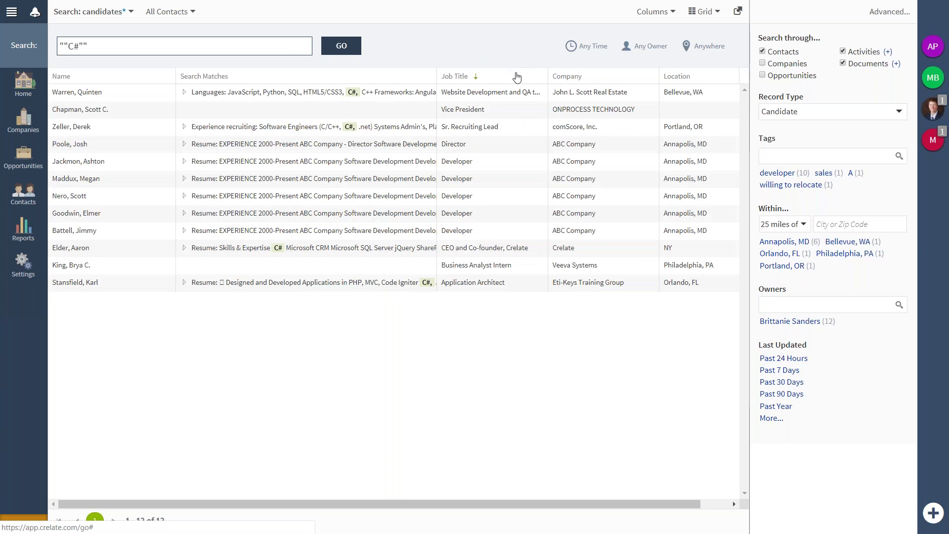
{"action": "left_click", "coordinate": [516, 77]}
{"action": "left_click", "coordinate": [599, 78]}
{"action": "left_click", "coordinate": [599, 78]}
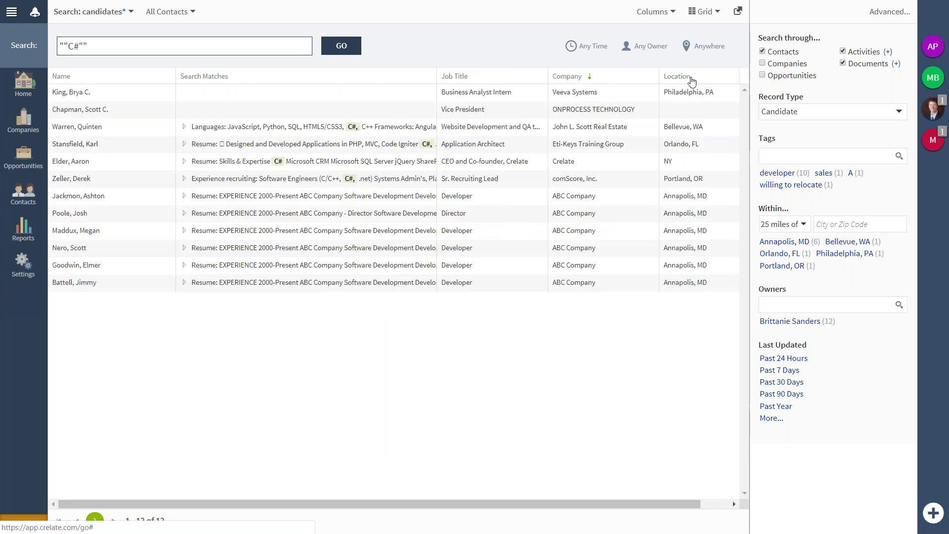
{"action": "left_click", "coordinate": [690, 80]}
{"action": "left_click", "coordinate": [690, 80]}
{"action": "left_click", "coordinate": [690, 80]}
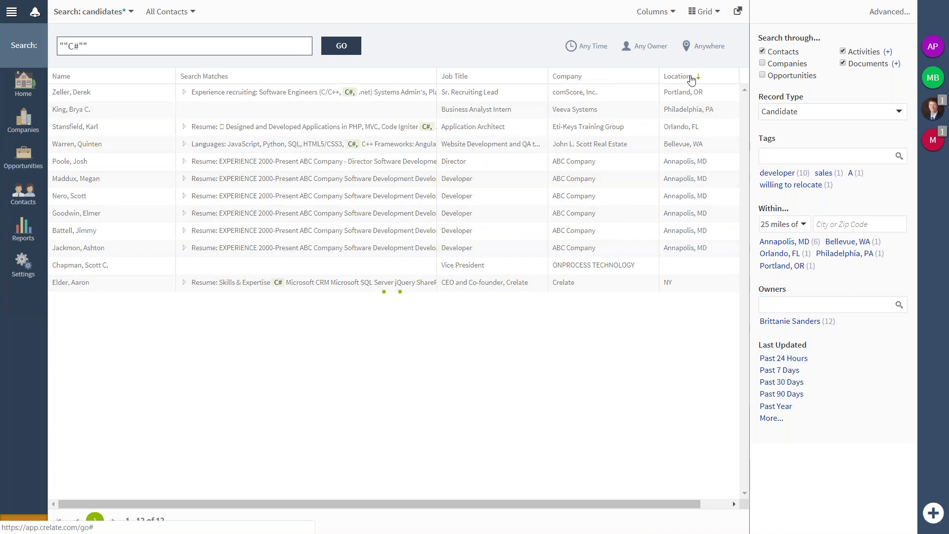
Cycle the Job Title and Company sorts again, leaving both cleared.
{"action": "left_click", "coordinate": [488, 80]}
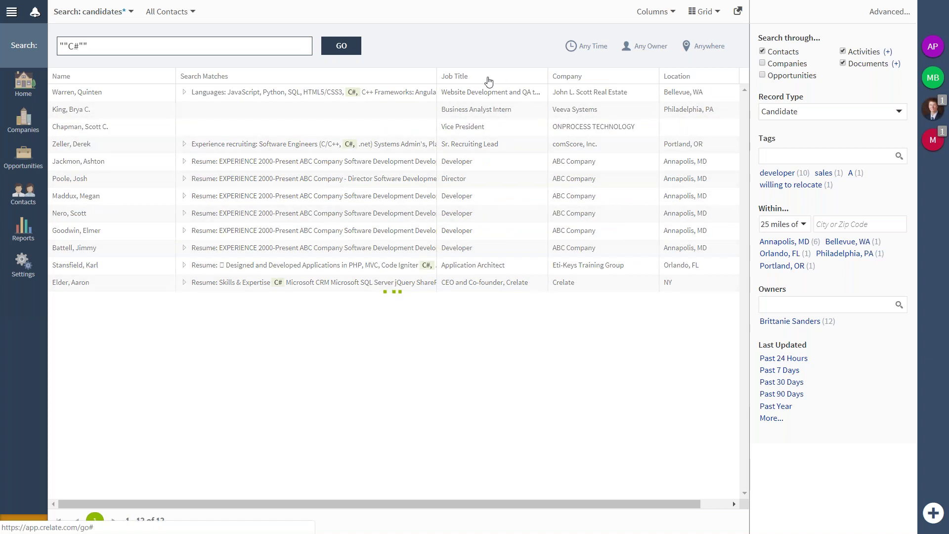
{"action": "left_click", "coordinate": [488, 81]}
{"action": "left_click", "coordinate": [488, 80]}
{"action": "left_click", "coordinate": [489, 80]}
{"action": "left_click", "coordinate": [488, 80]}
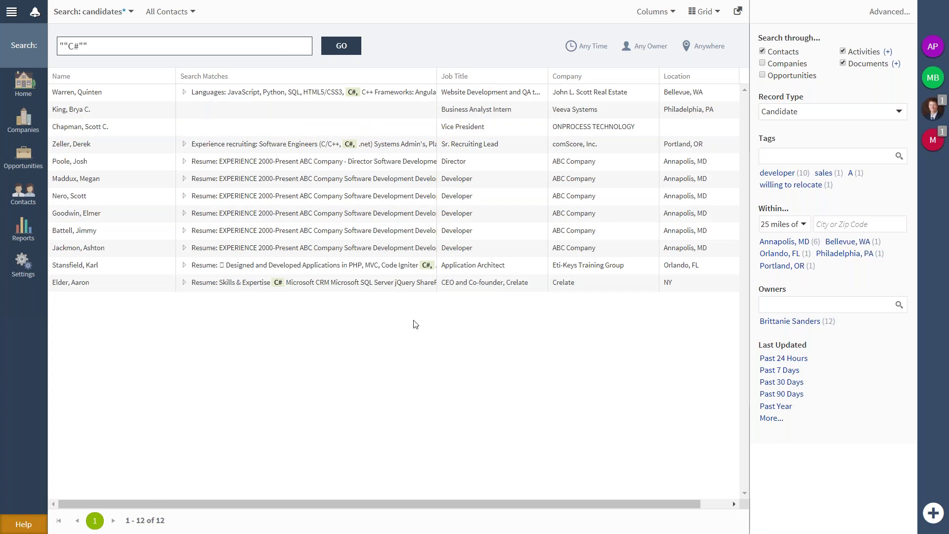
{"action": "left_click", "coordinate": [601, 81]}
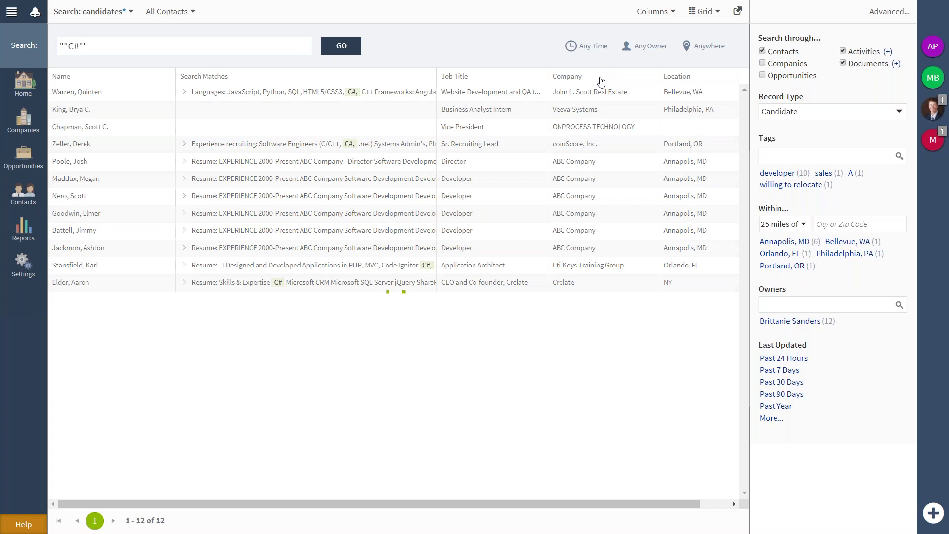
{"action": "left_click", "coordinate": [601, 80]}
{"action": "left_click", "coordinate": [600, 81]}
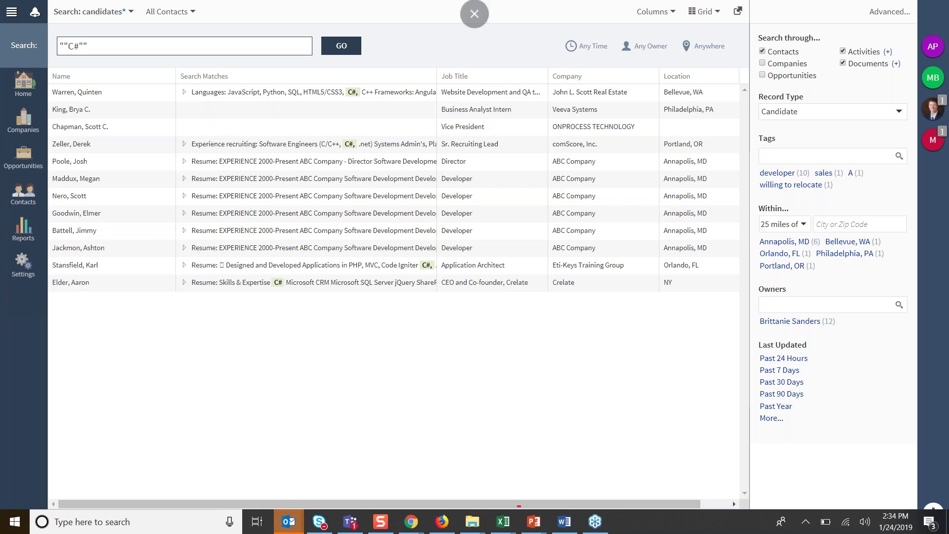
{"action": "left_click", "coordinate": [898, 65]}
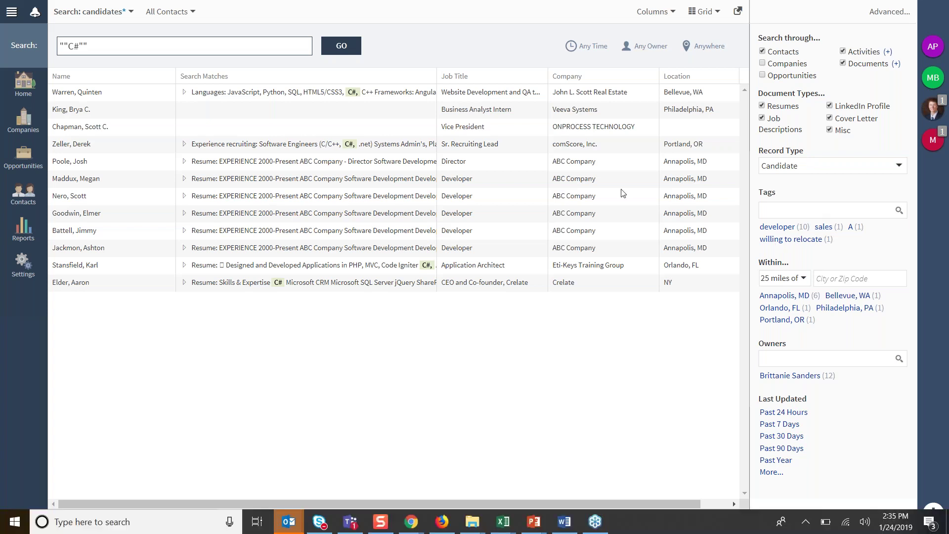
{"action": "left_click", "coordinate": [791, 278]}
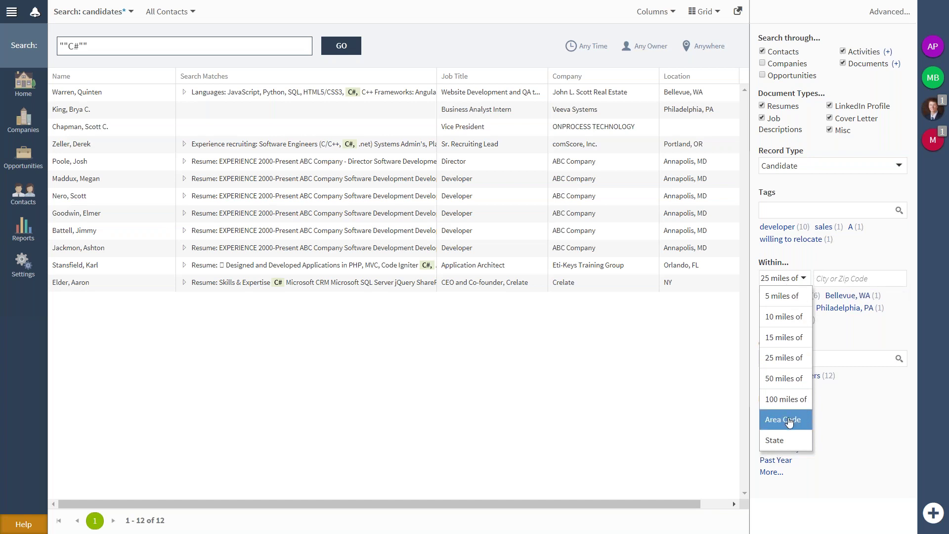
{"action": "left_click", "coordinate": [849, 335]}
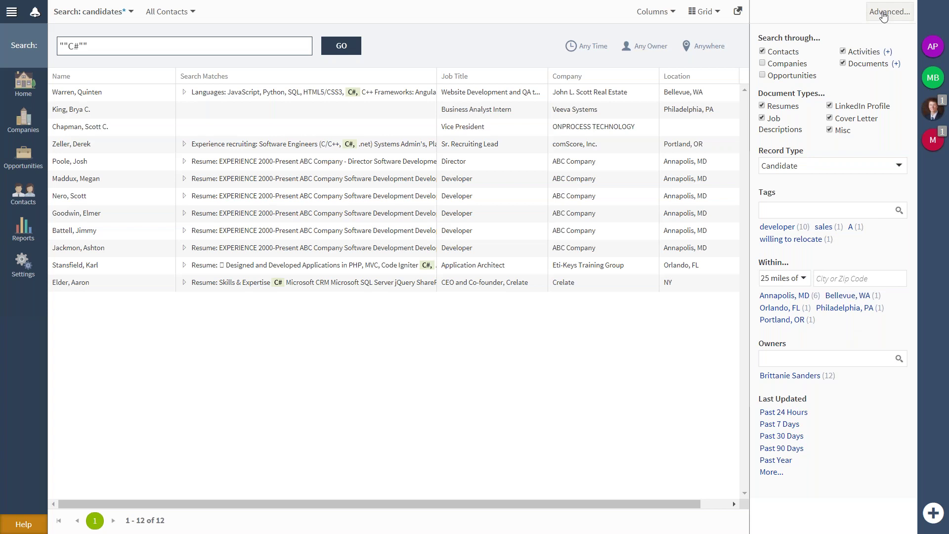
Turn on advanced filtering and add a Past Activity filter limited to Notes.
{"action": "left_click", "coordinate": [883, 12]}
{"action": "left_click", "coordinate": [758, 13]}
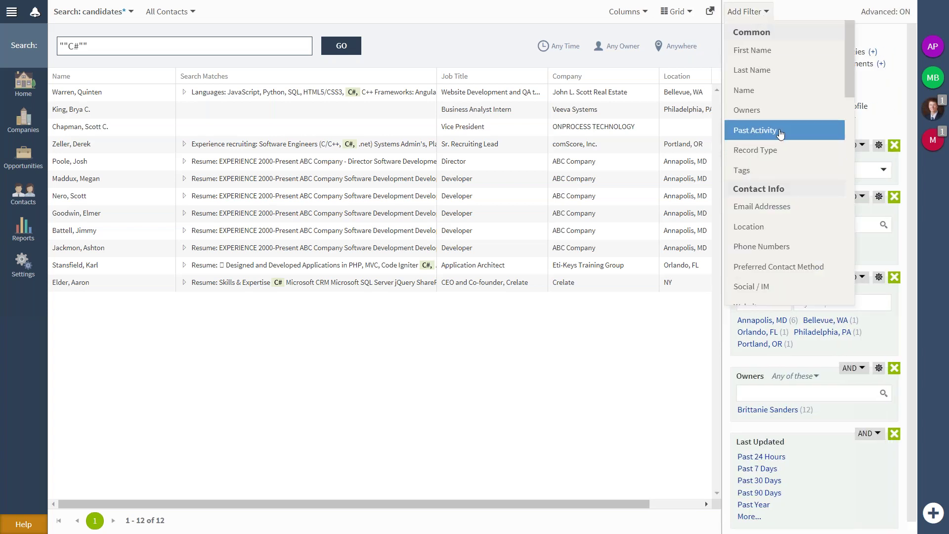
{"action": "scroll", "coordinate": [806, 228], "scroll_direction": "down", "scroll_amount": 4}
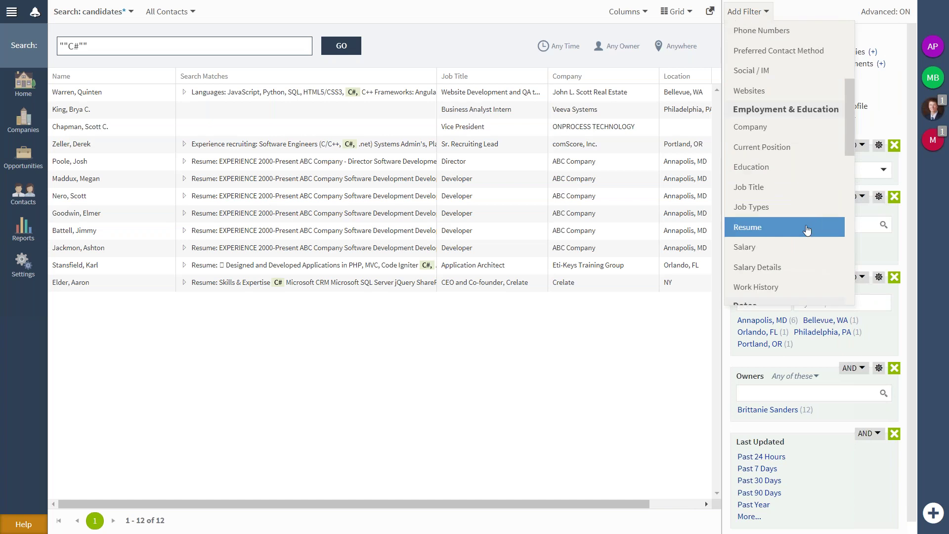
{"action": "scroll", "coordinate": [807, 229], "scroll_direction": "down", "scroll_amount": 4}
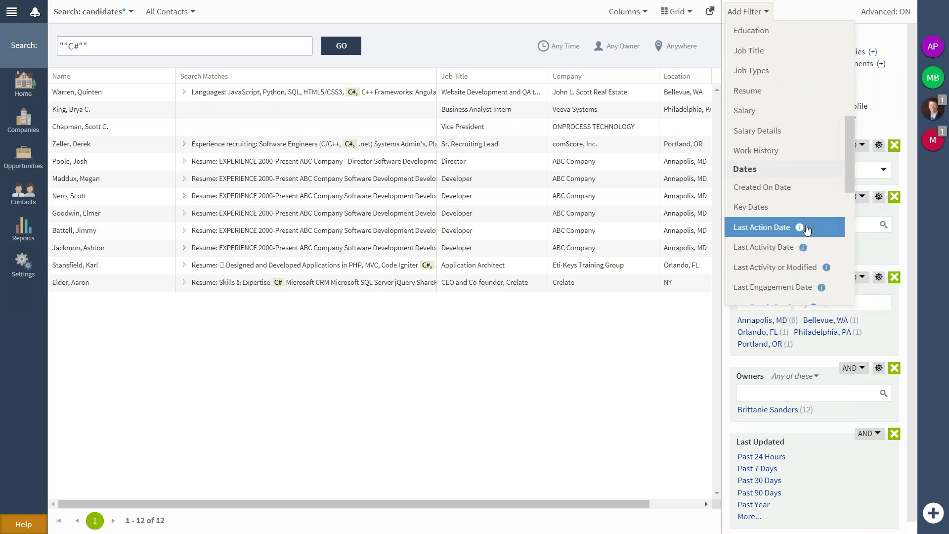
{"action": "scroll", "coordinate": [806, 228], "scroll_direction": "down", "scroll_amount": 5}
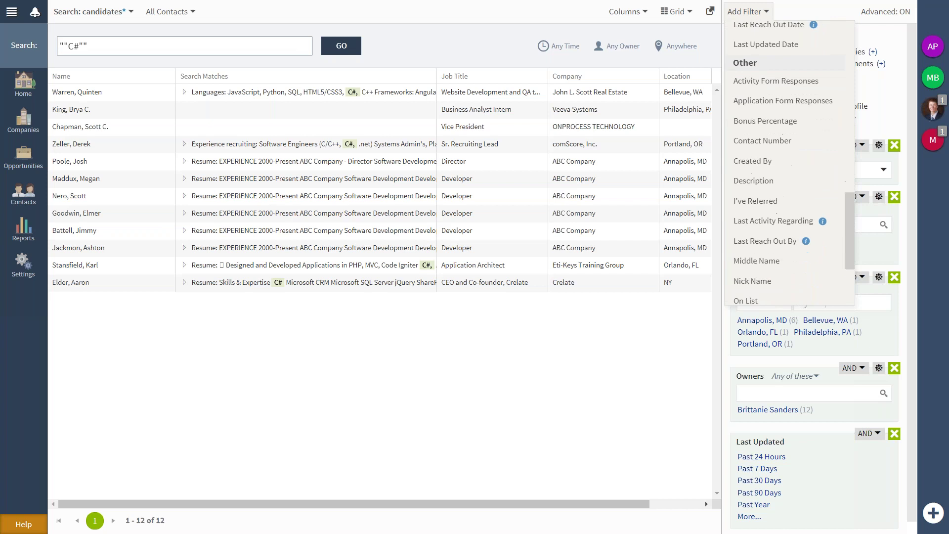
{"action": "scroll", "coordinate": [807, 228], "scroll_direction": "down", "scroll_amount": 2}
{"action": "scroll", "coordinate": [784, 232], "scroll_direction": "down", "scroll_amount": 3}
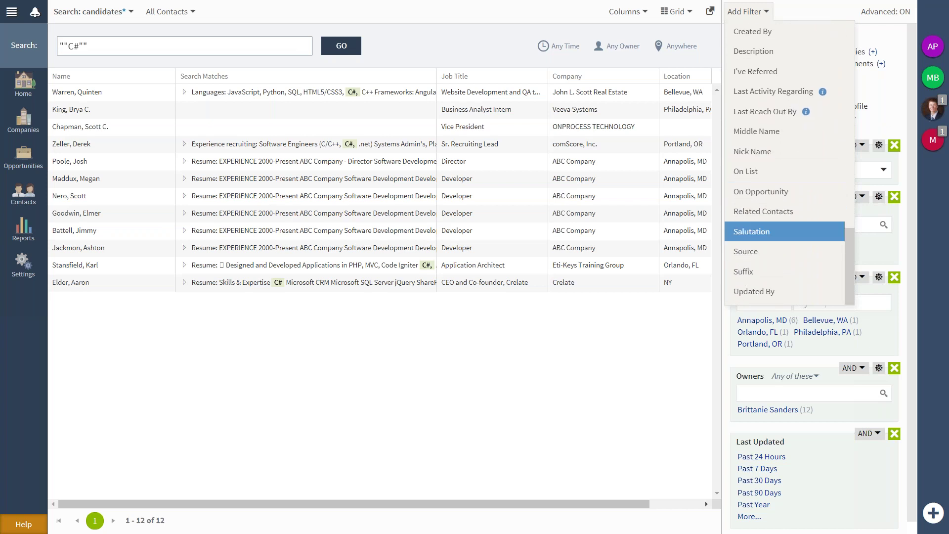
{"action": "scroll", "coordinate": [785, 229], "scroll_direction": "up", "scroll_amount": 10}
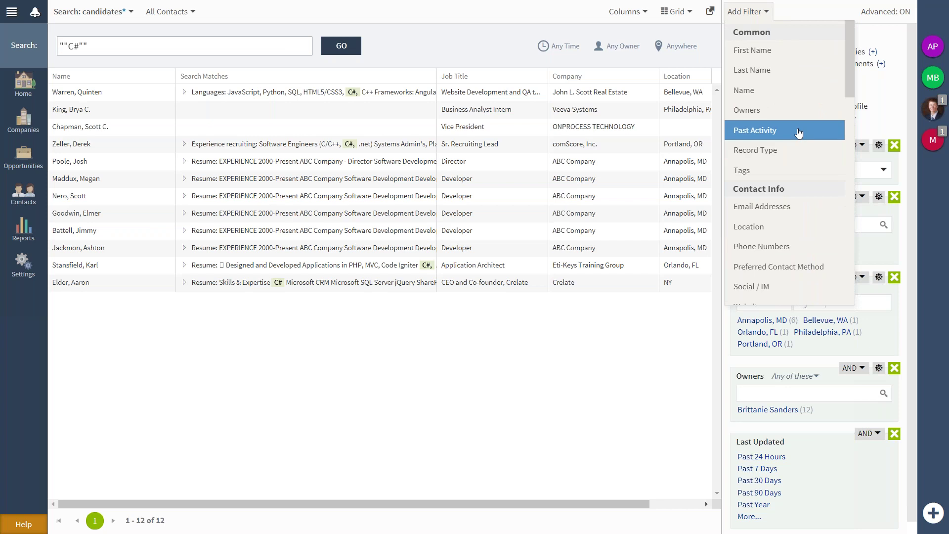
{"action": "left_click", "coordinate": [797, 133]}
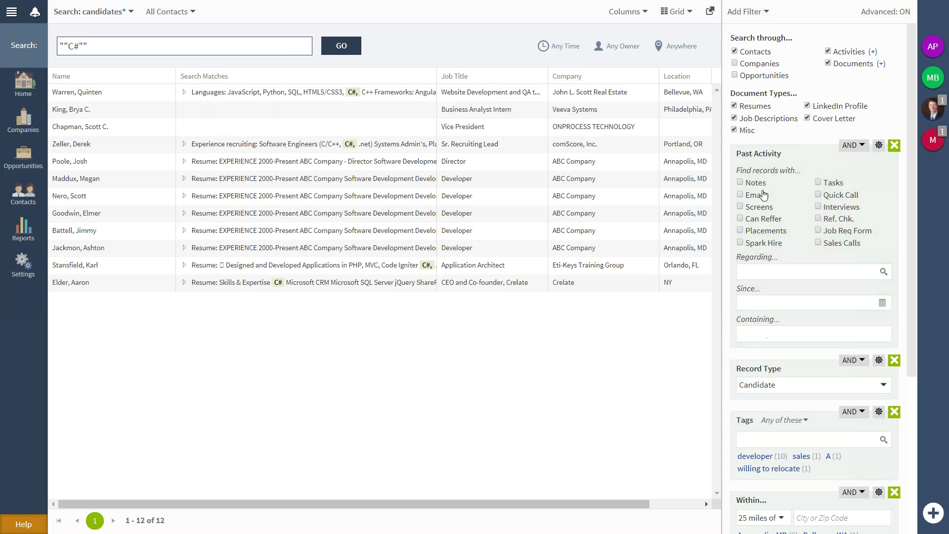
{"action": "left_click", "coordinate": [761, 184]}
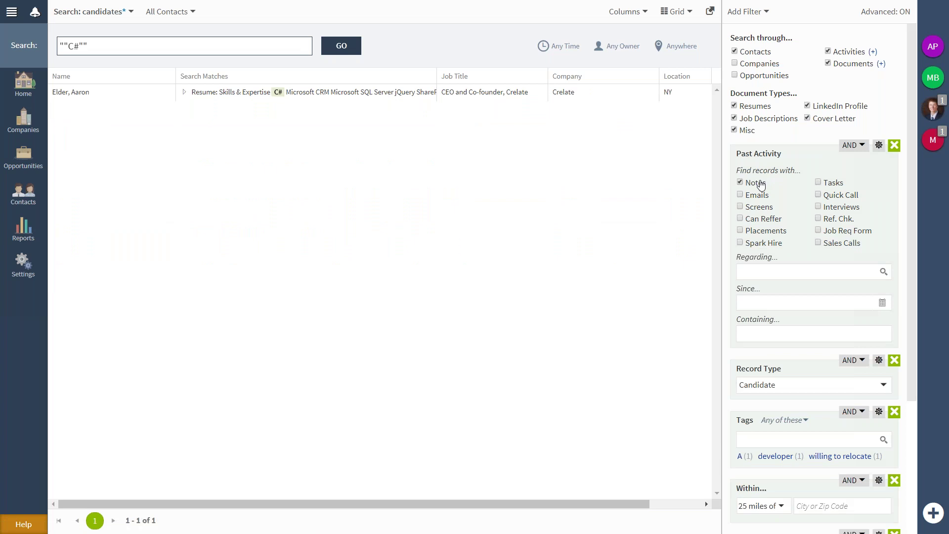
Check the activity text and start date options, then drag the Within filter above Past Activity.
{"action": "left_click", "coordinate": [761, 332]}
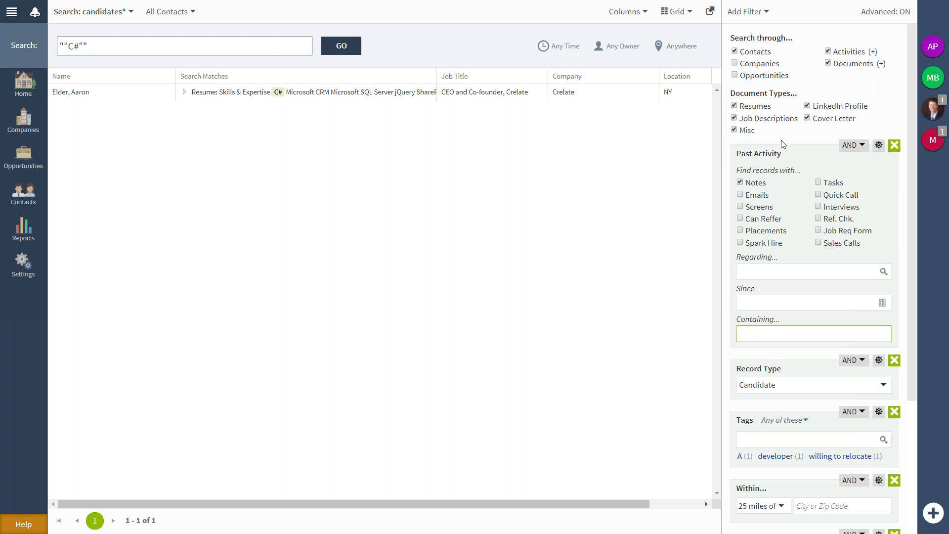
{"action": "left_click", "coordinate": [763, 9]}
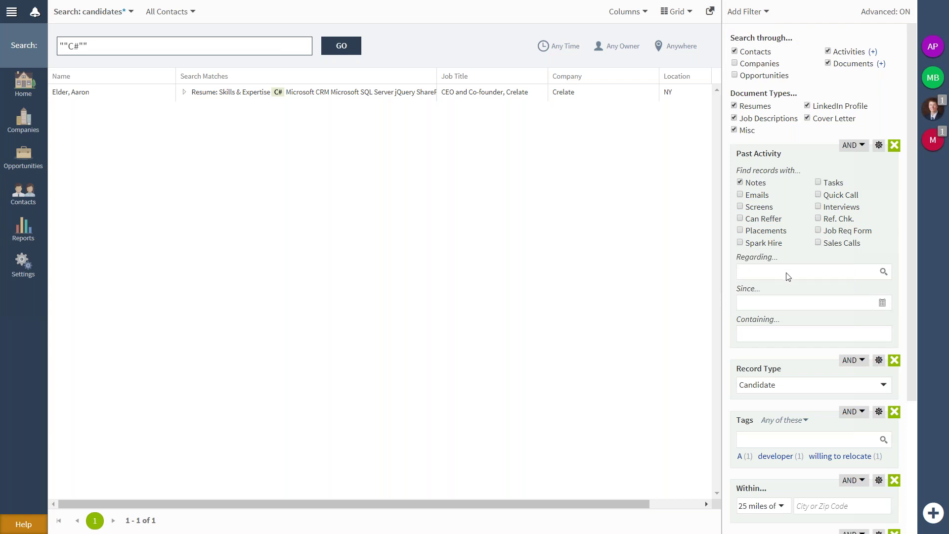
{"action": "left_click", "coordinate": [882, 302]}
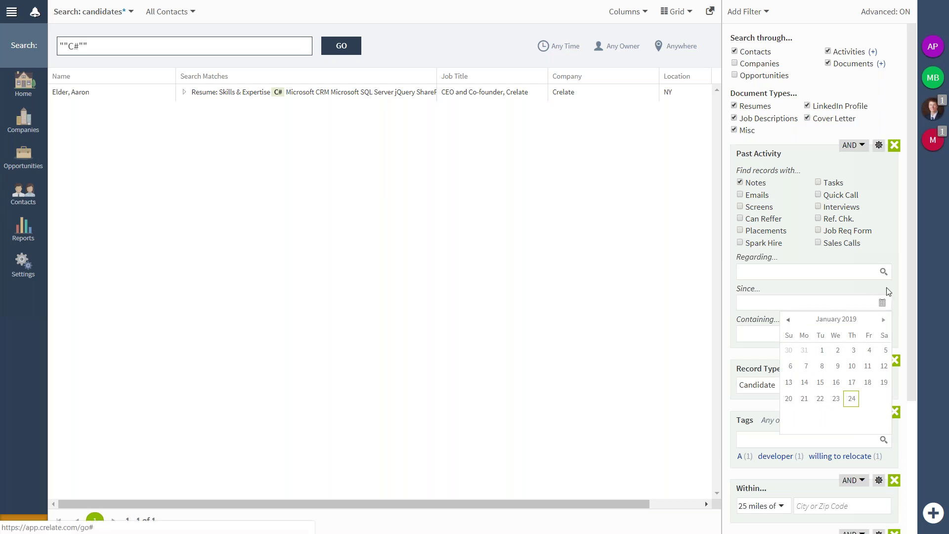
{"action": "left_click", "coordinate": [776, 336]}
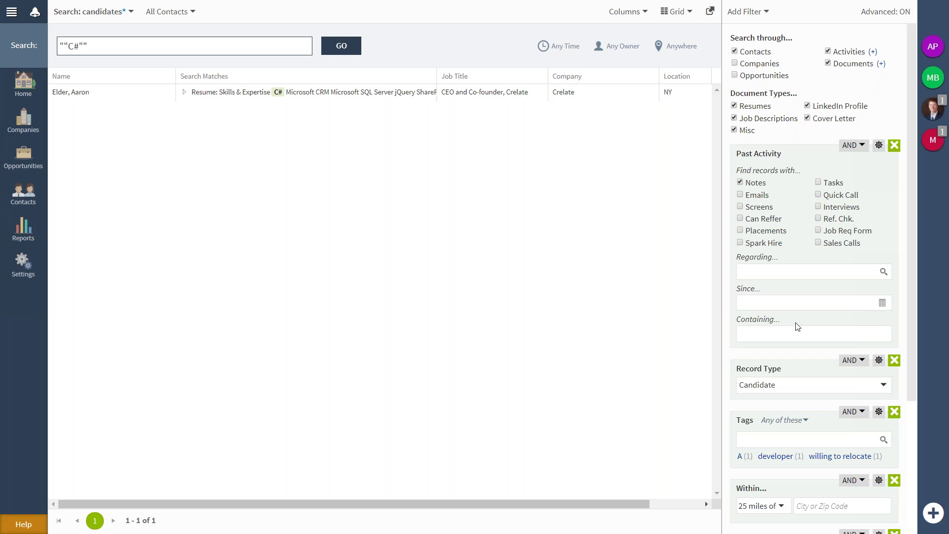
{"action": "scroll", "coordinate": [797, 327], "scroll_direction": "down", "scroll_amount": 1}
{"action": "left_click_drag", "start_coordinate": [739, 449], "coordinate": [738, 137]}
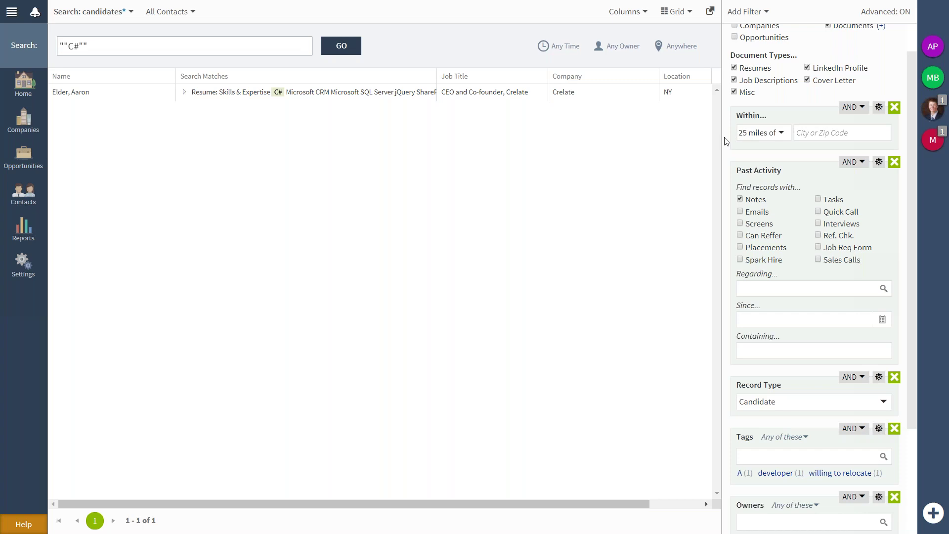
Change the search term to sales and set the Within filter to State MD.
{"action": "triple_click", "coordinate": [296, 44]}
{"action": "type", "text": "sales"}
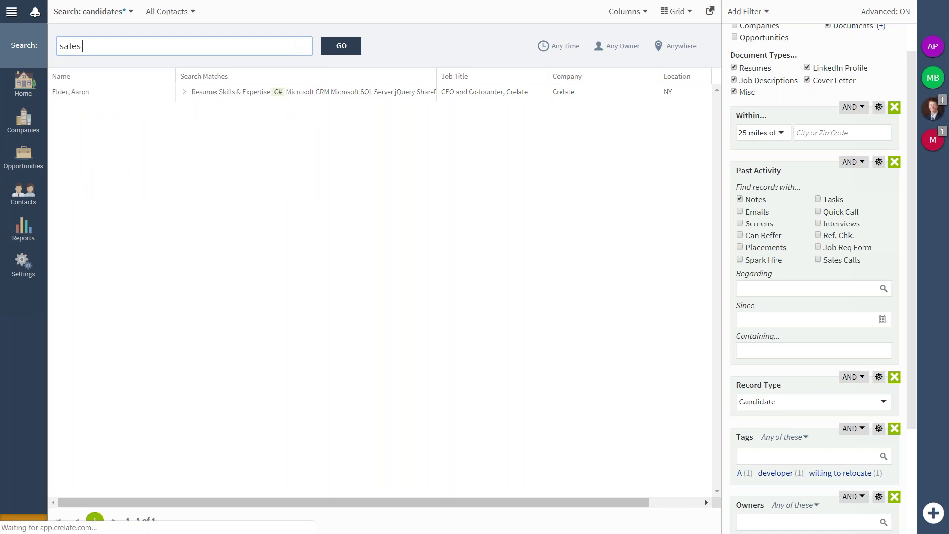
{"action": "left_click", "coordinate": [782, 134]}
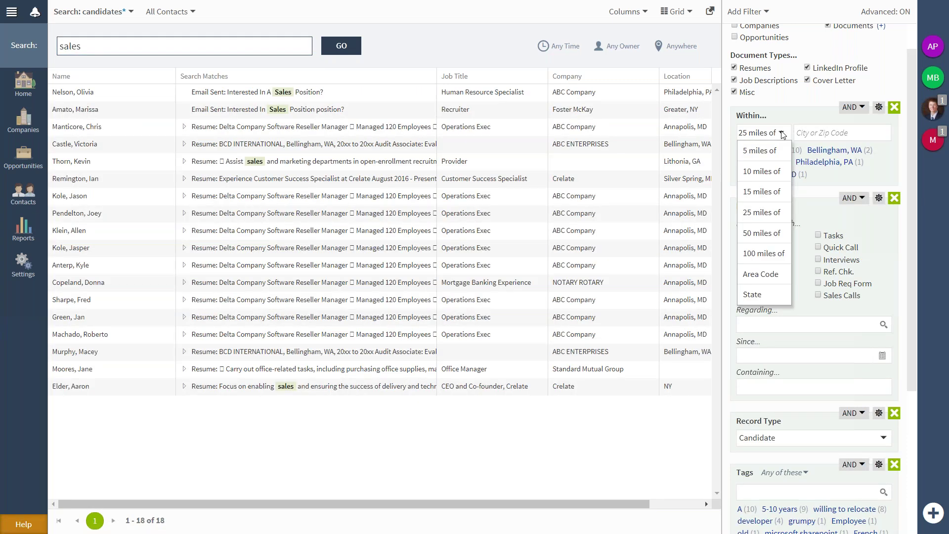
{"action": "left_click", "coordinate": [756, 295]}
{"action": "left_click", "coordinate": [806, 132]}
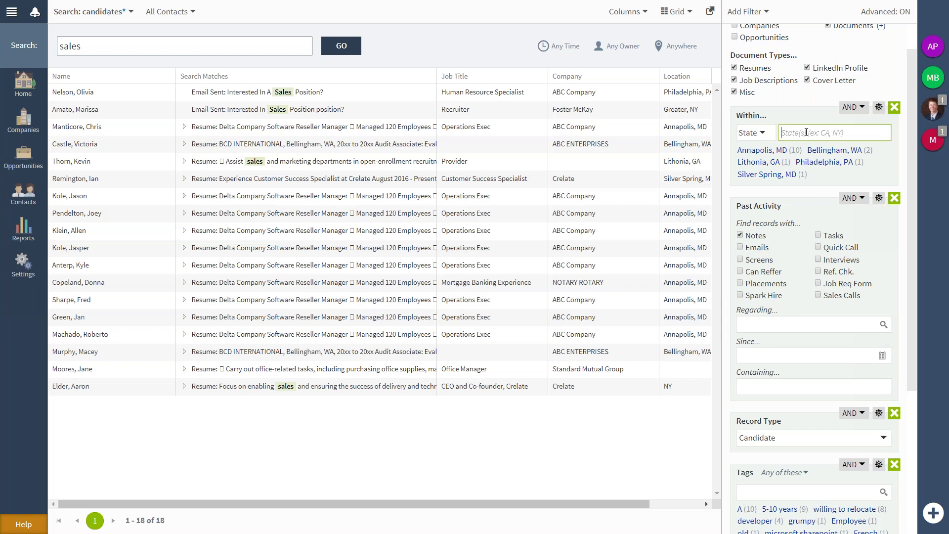
{"action": "type", "text": "MD"}
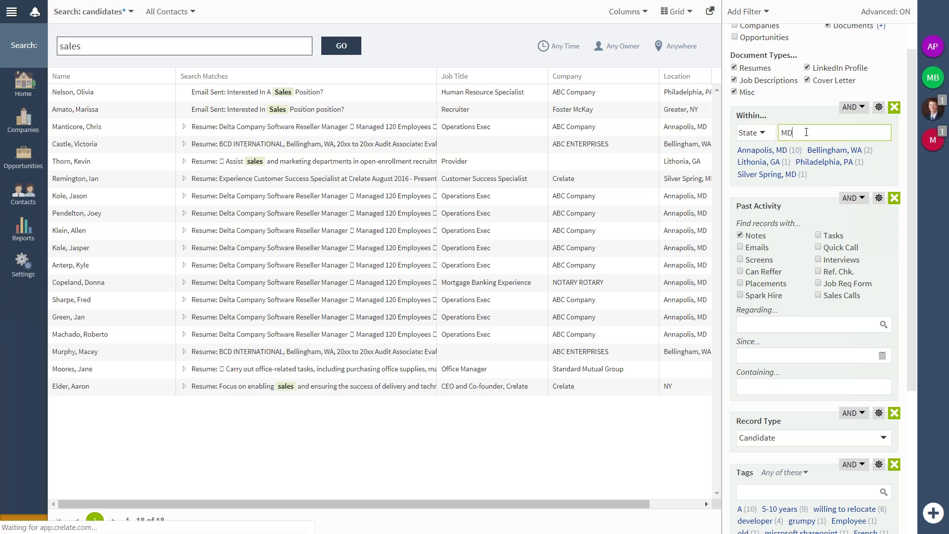
{"action": "left_click", "coordinate": [747, 12]}
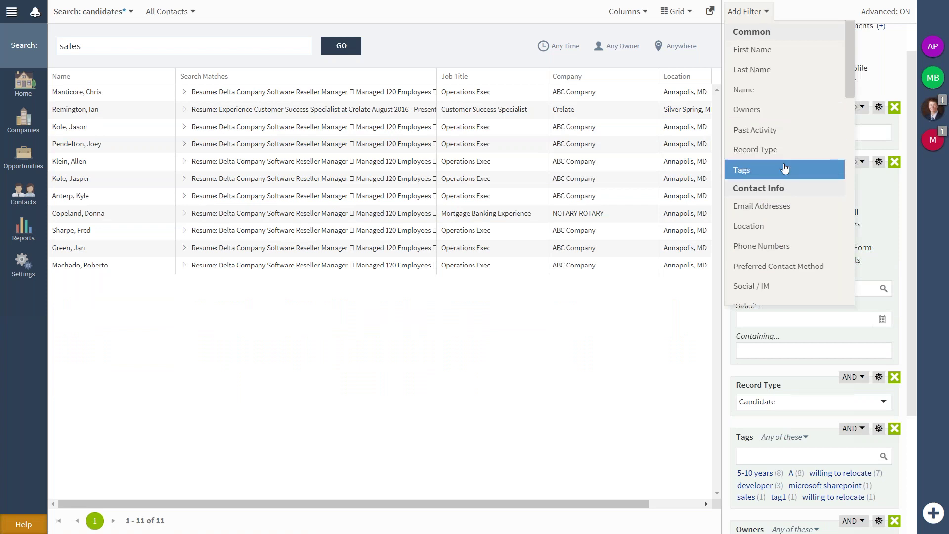
Make the location filter AND NOT, match by Area Code, and move it below State MD.
{"action": "scroll", "coordinate": [784, 170], "scroll_direction": "down", "scroll_amount": 4}
{"action": "scroll", "coordinate": [783, 158], "scroll_direction": "up", "scroll_amount": 1}
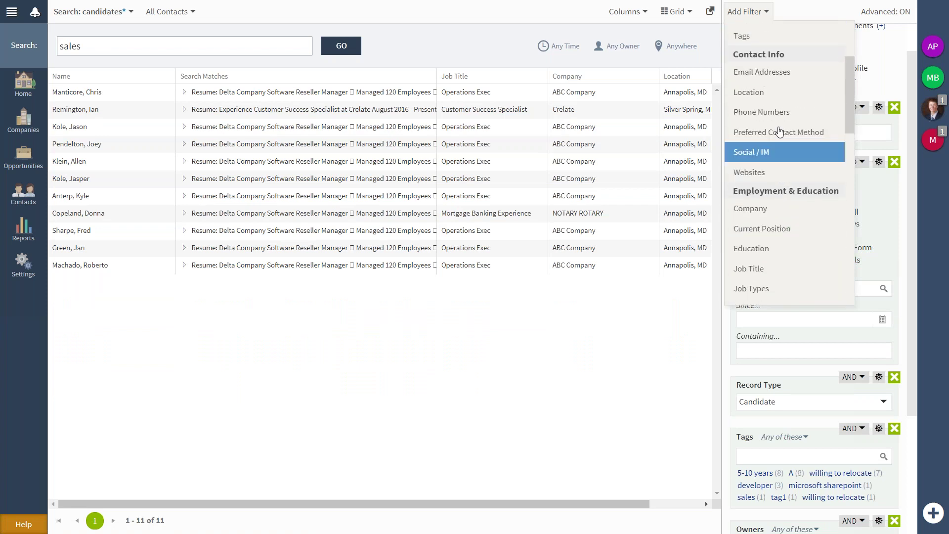
{"action": "left_click", "coordinate": [773, 98]}
{"action": "left_click", "coordinate": [852, 107]}
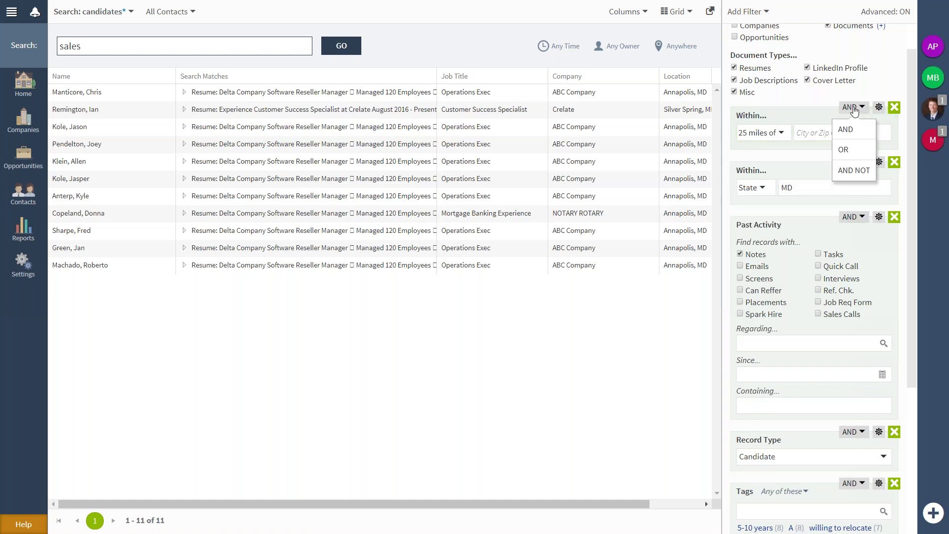
{"action": "left_click", "coordinate": [850, 170]}
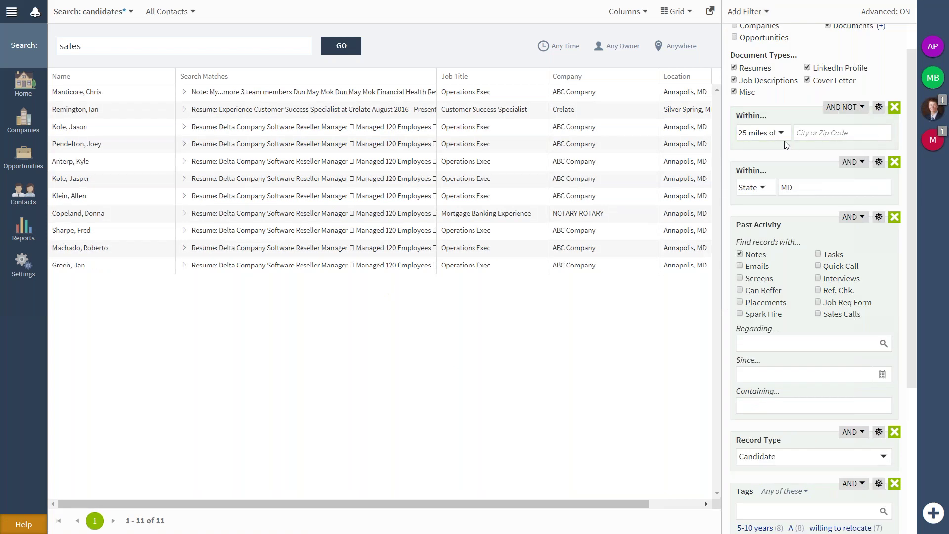
{"action": "left_click", "coordinate": [761, 133]}
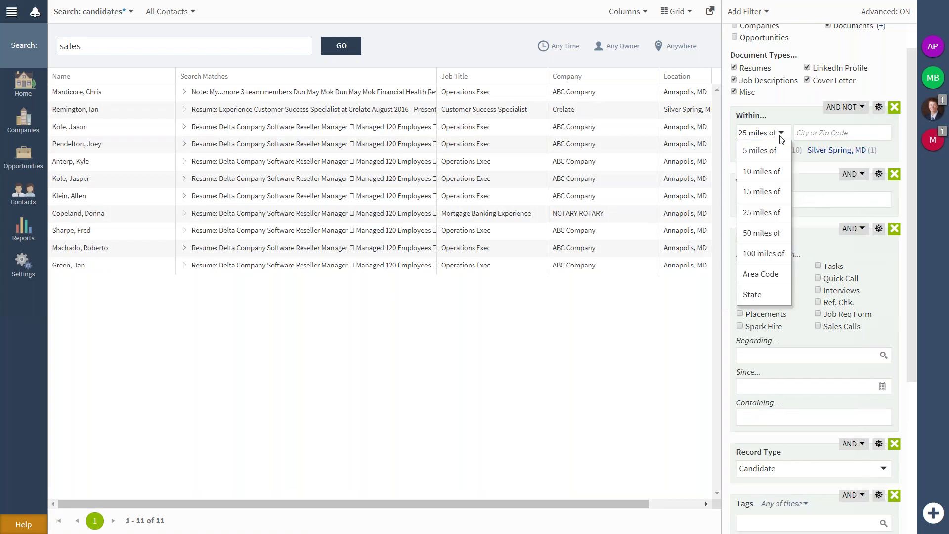
{"action": "left_click", "coordinate": [775, 274]}
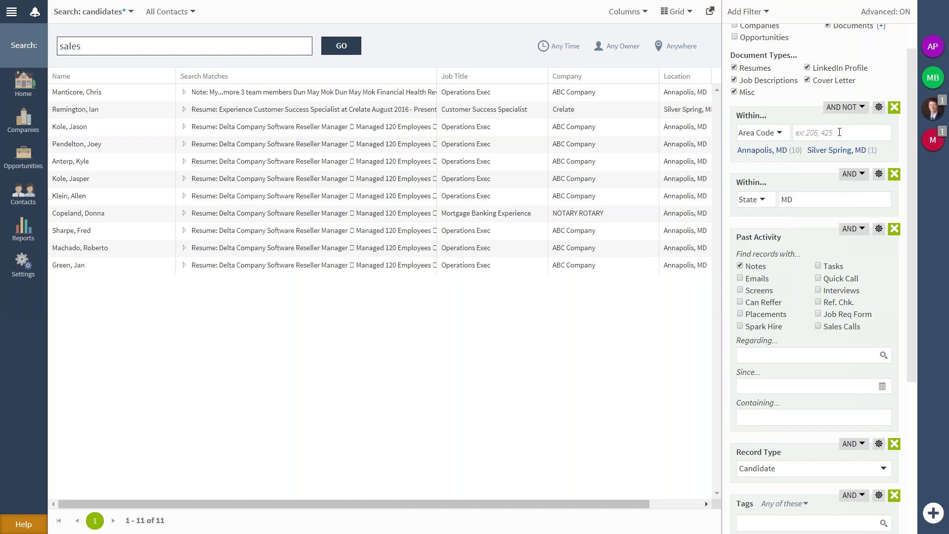
{"action": "left_click_drag", "start_coordinate": [737, 119], "coordinate": [742, 188]}
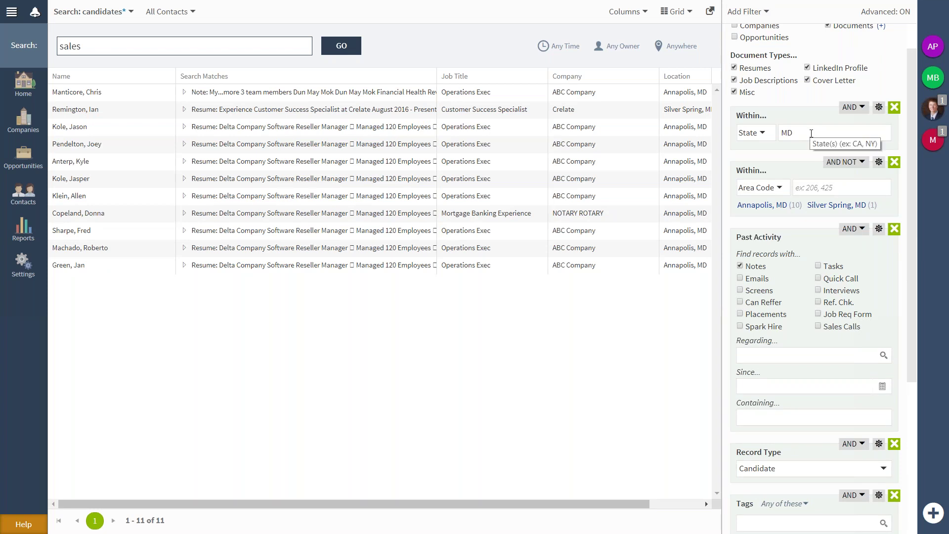
Keep the AND NOT connector and set the location filter back to 25 miles.
{"action": "left_click", "coordinate": [844, 171]}
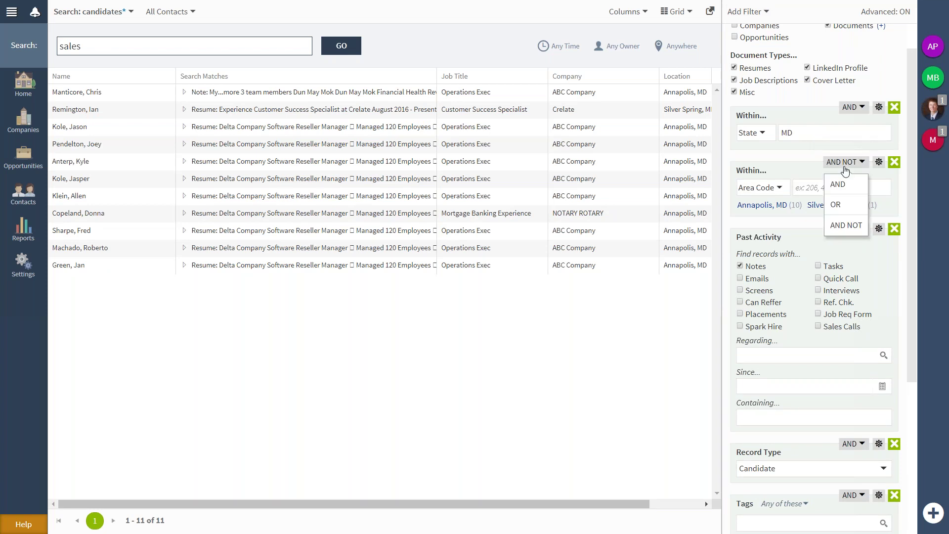
{"action": "left_click", "coordinate": [838, 172]}
{"action": "left_click", "coordinate": [774, 190]}
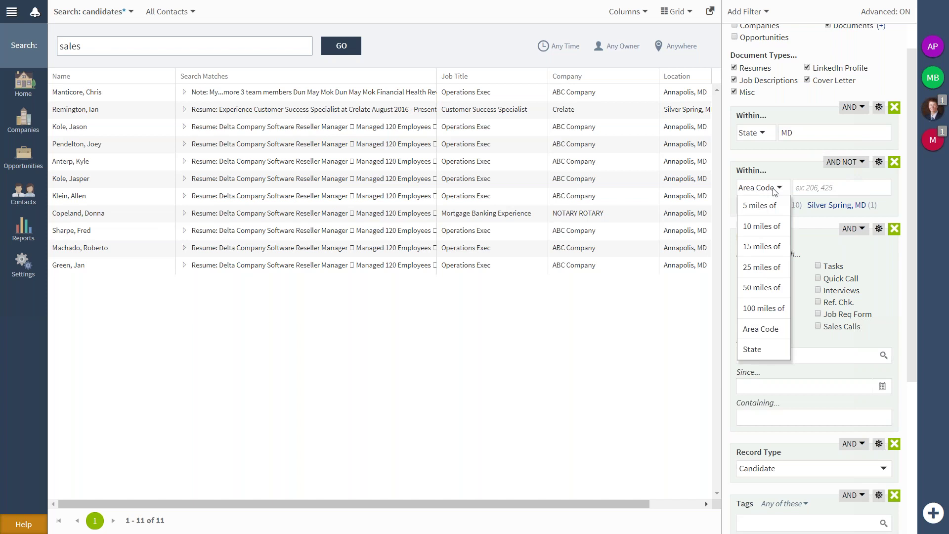
{"action": "left_click", "coordinate": [773, 189]}
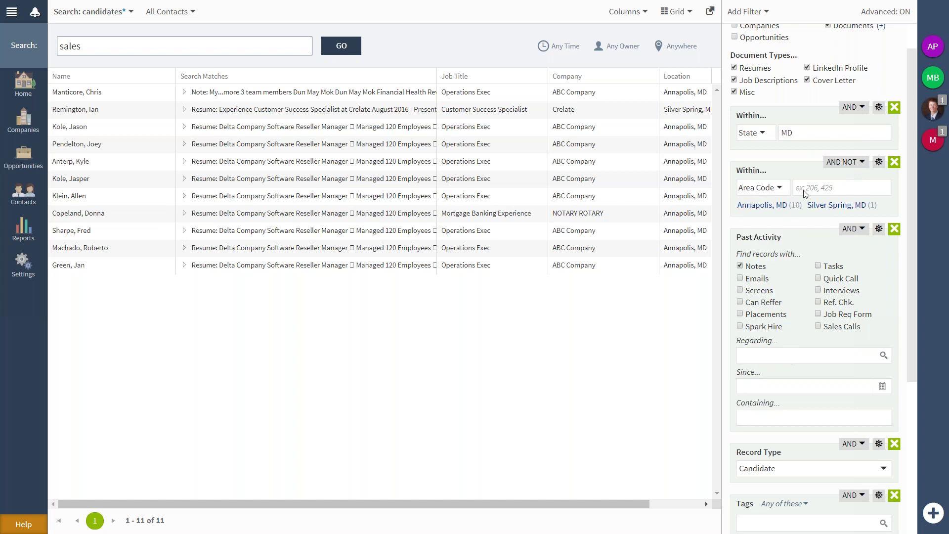
{"action": "left_click", "coordinate": [778, 192]}
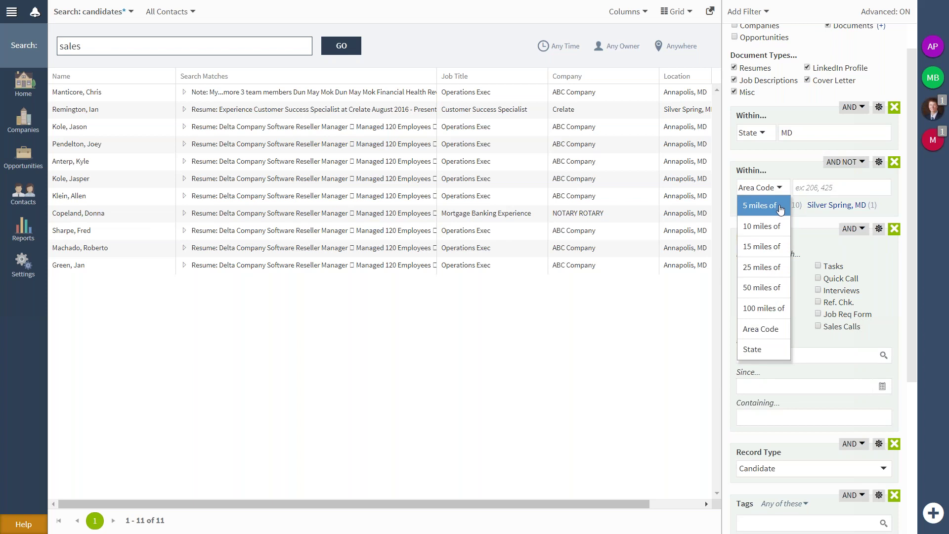
{"action": "left_click", "coordinate": [799, 174]}
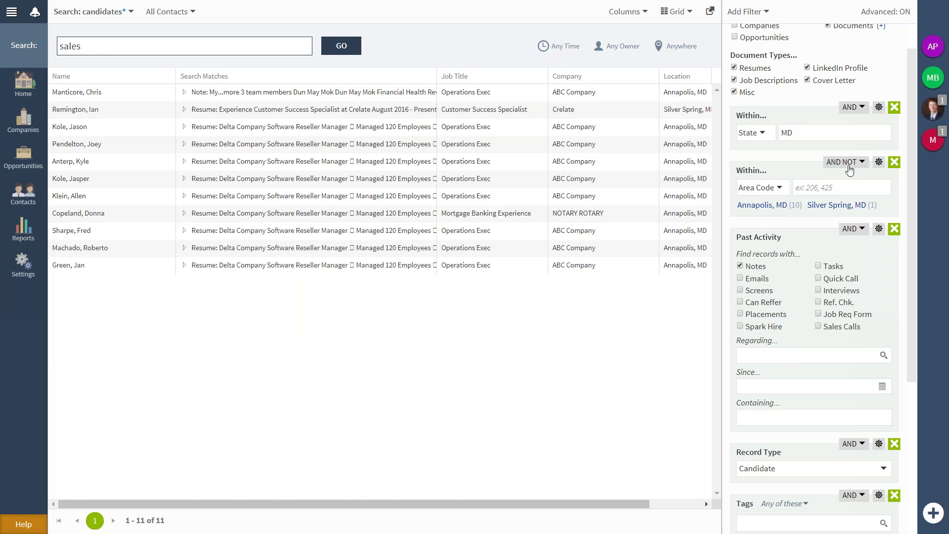
{"action": "left_click", "coordinate": [779, 189]}
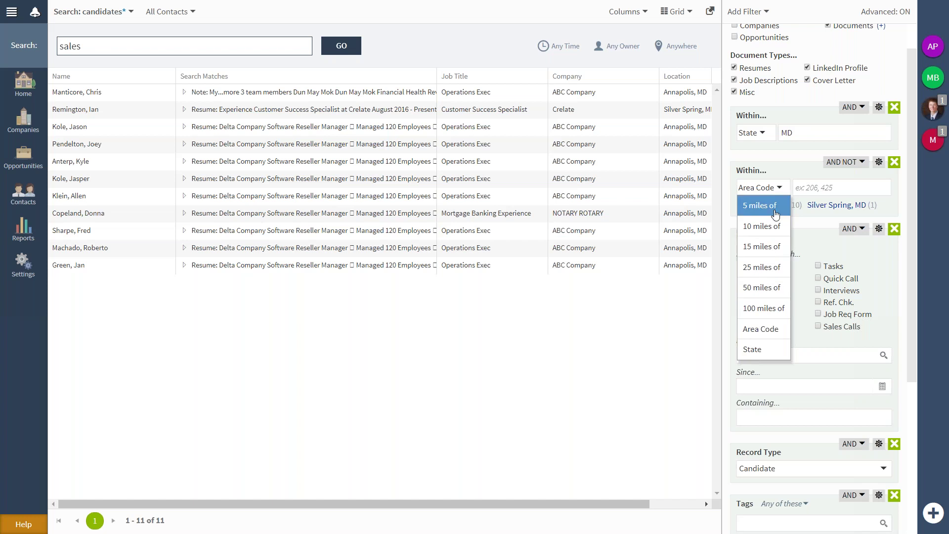
{"action": "left_click", "coordinate": [766, 273]}
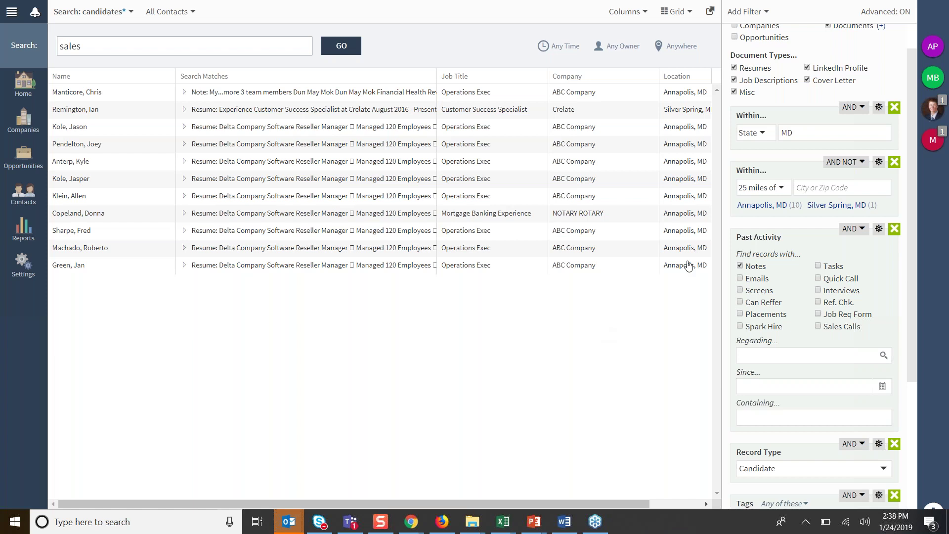
Add Application Form Responses from the Other filters and set its connector to AND NOT.
{"action": "left_click", "coordinate": [751, 11]}
{"action": "scroll", "coordinate": [790, 227], "scroll_direction": "down", "scroll_amount": 5}
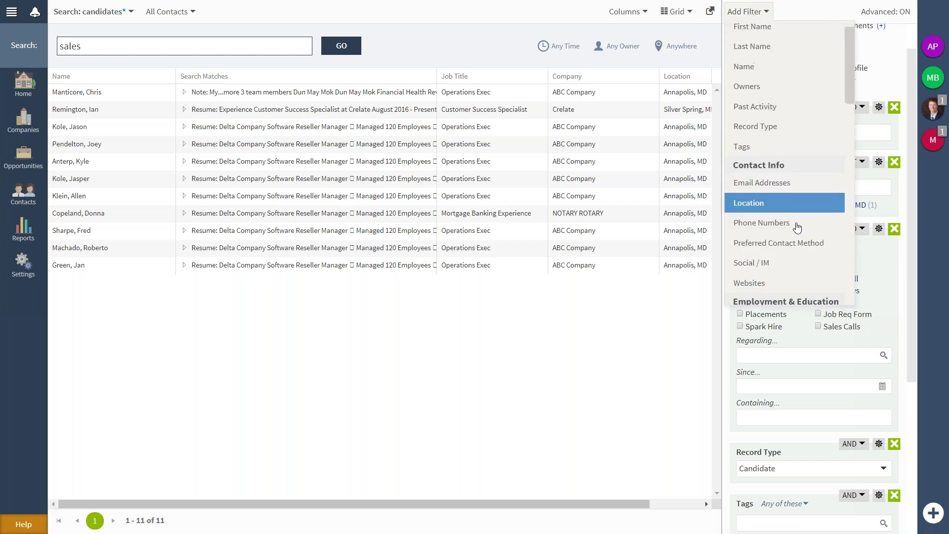
{"action": "scroll", "coordinate": [796, 227], "scroll_direction": "down", "scroll_amount": 7}
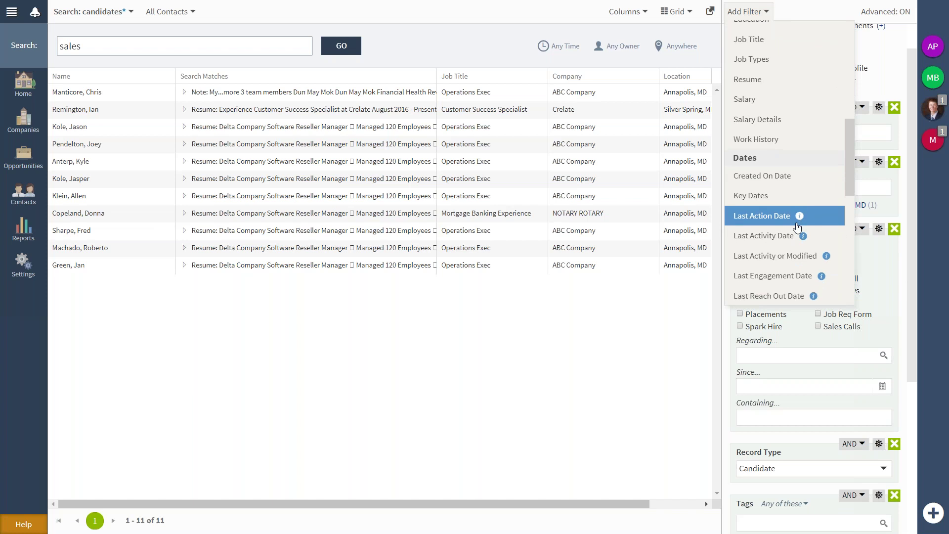
{"action": "scroll", "coordinate": [797, 227], "scroll_direction": "down", "scroll_amount": 1}
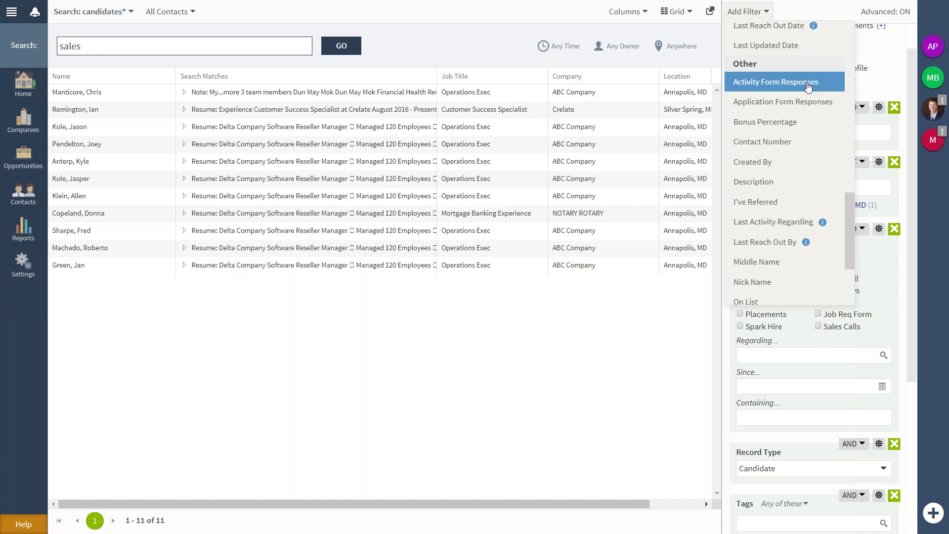
{"action": "left_click", "coordinate": [790, 102]}
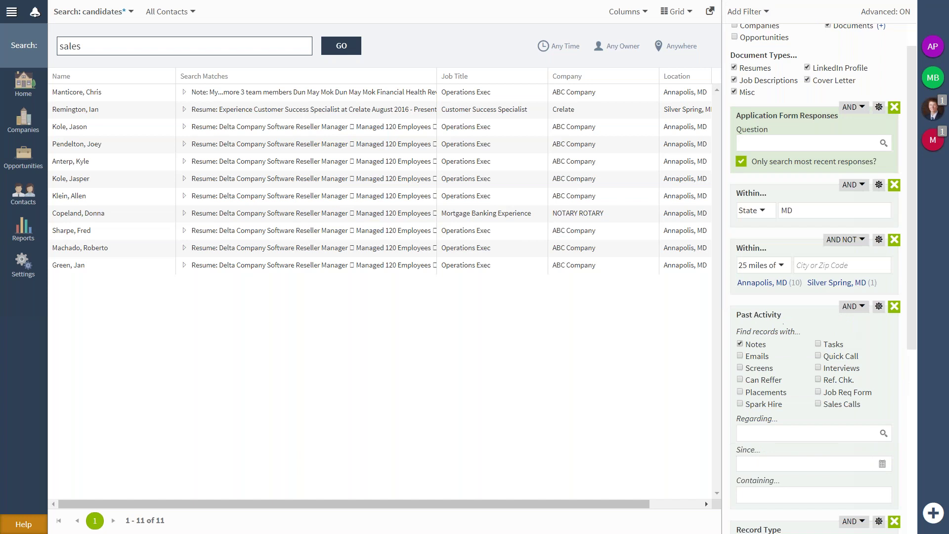
{"action": "left_click", "coordinate": [857, 113]}
{"action": "left_click", "coordinate": [854, 170]}
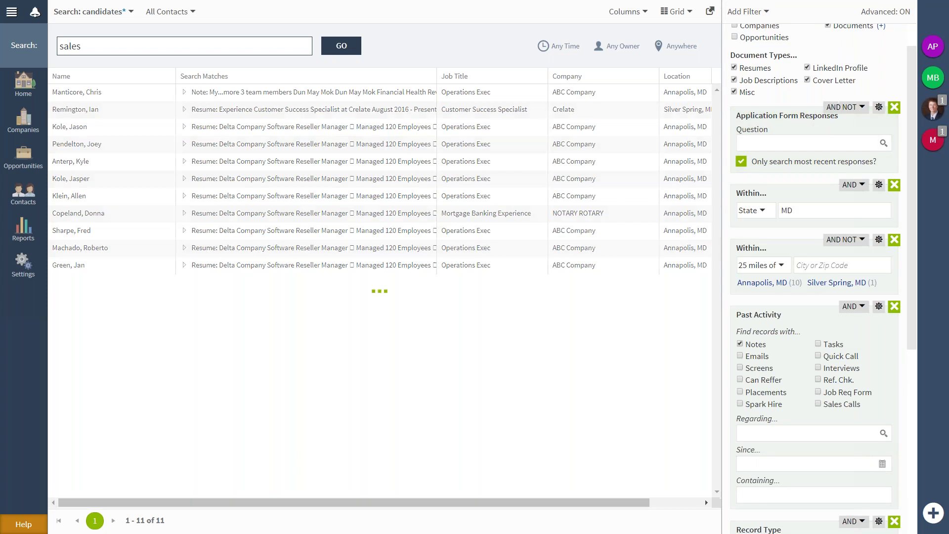
Choose the question 'Are you familiar with CSS?' and enter NO as the response text.
{"action": "left_click", "coordinate": [883, 144]}
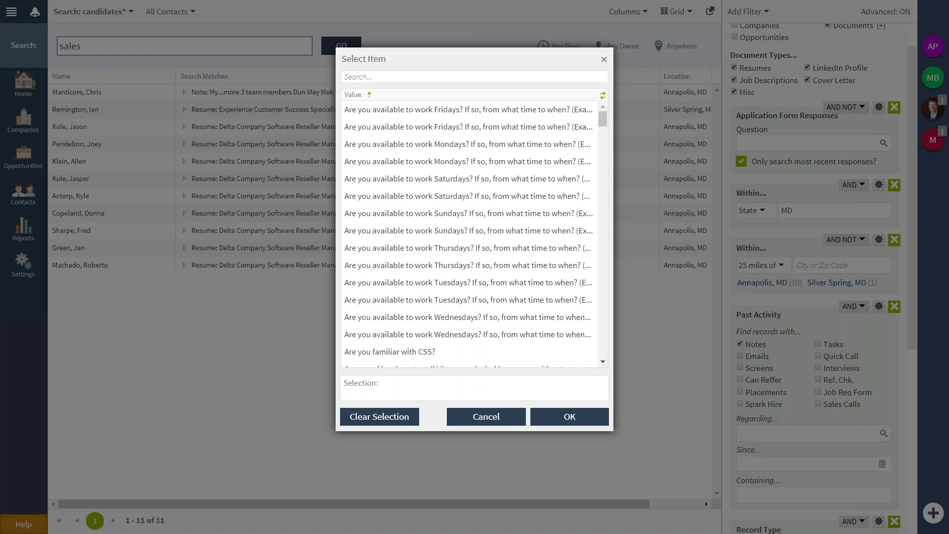
{"action": "scroll", "coordinate": [571, 327], "scroll_direction": "down", "scroll_amount": 3}
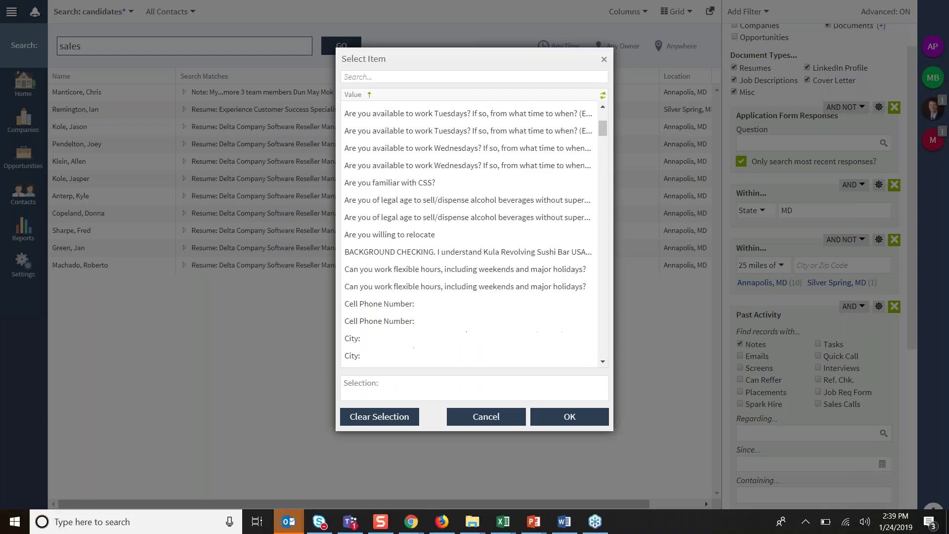
{"action": "left_click", "coordinate": [427, 178]}
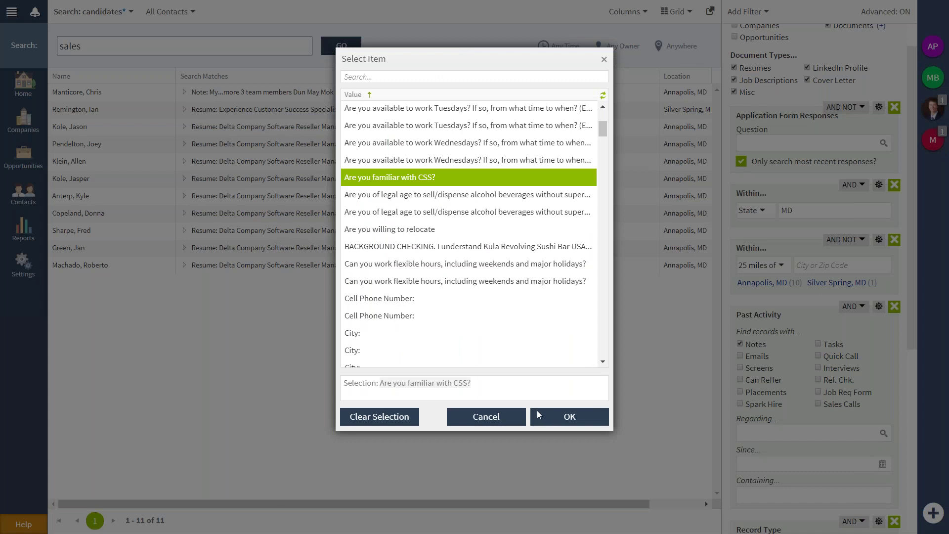
{"action": "left_click", "coordinate": [579, 417]}
{"action": "left_click", "coordinate": [781, 198]}
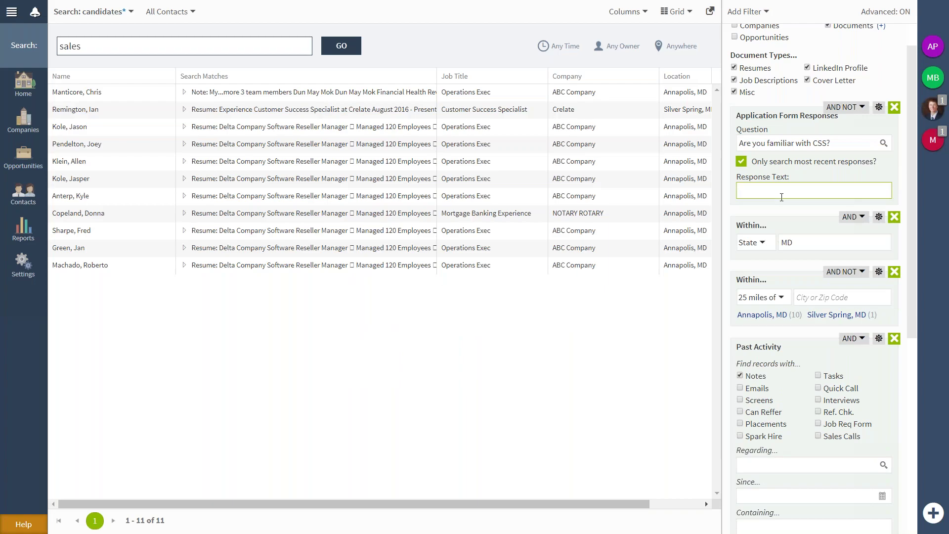
{"action": "type", "text": "NO"}
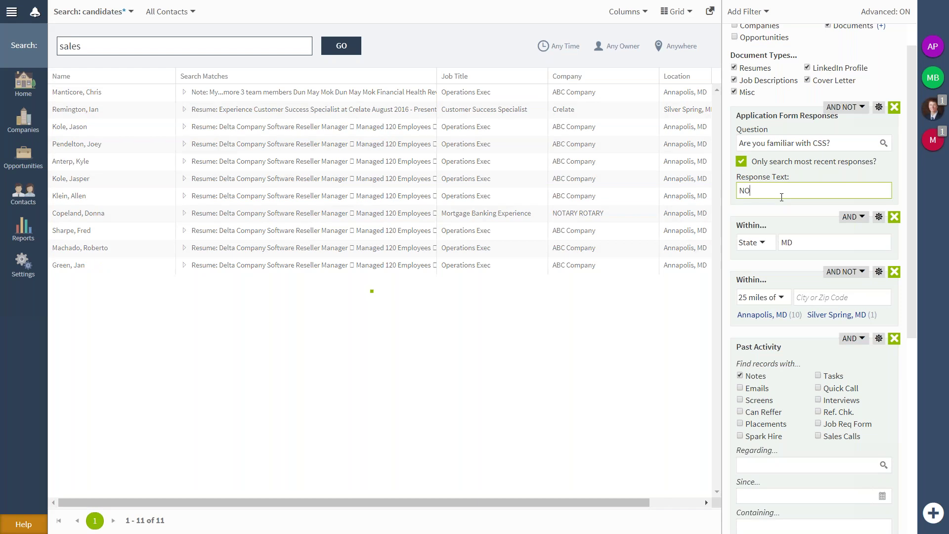